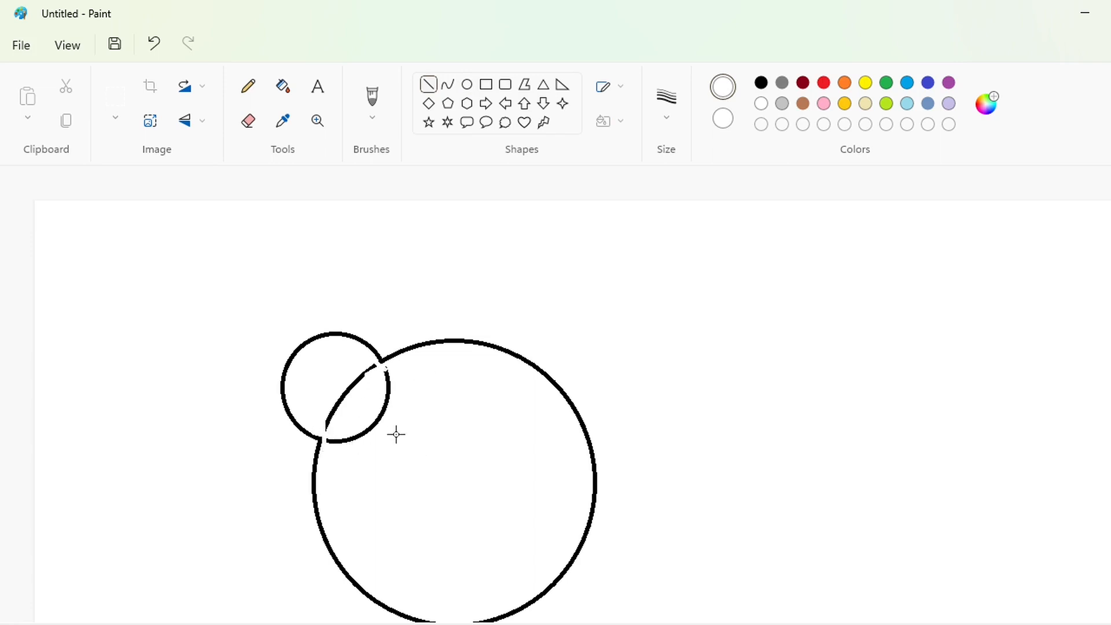
- Erase the overlapping arcs inside the ear and head circles so that they form one continuous outline
{"action": "left_click", "coordinate": [284, 91]}
{"action": "left_click", "coordinate": [372, 369]}
{"action": "left_click", "coordinate": [250, 122]}
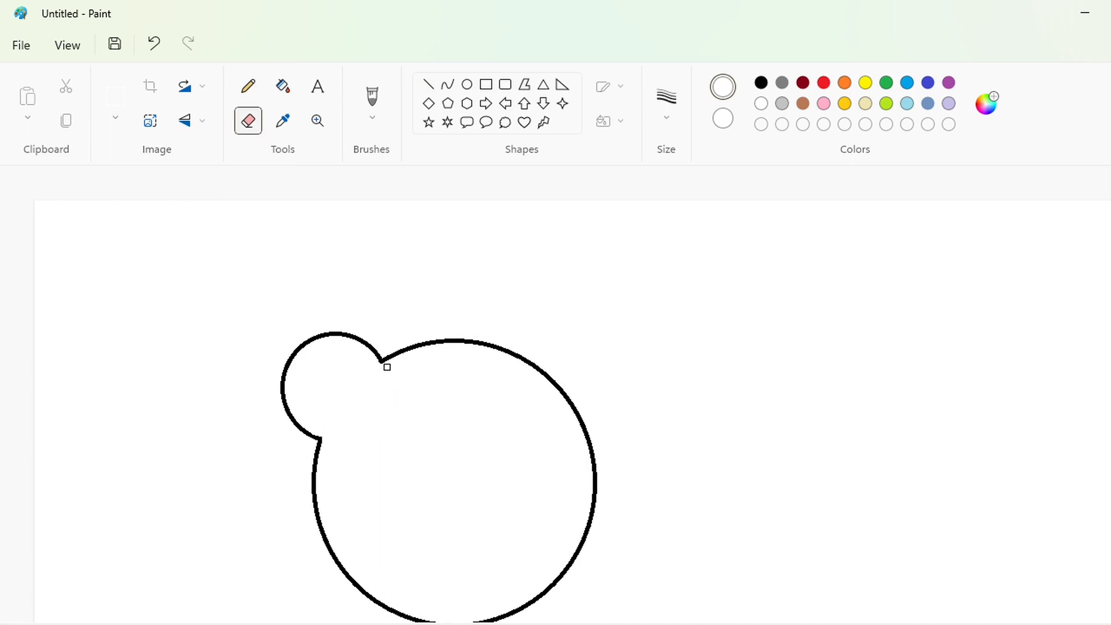
- Fill the joined head and ear outline with black
{"action": "left_click", "coordinate": [447, 85]}
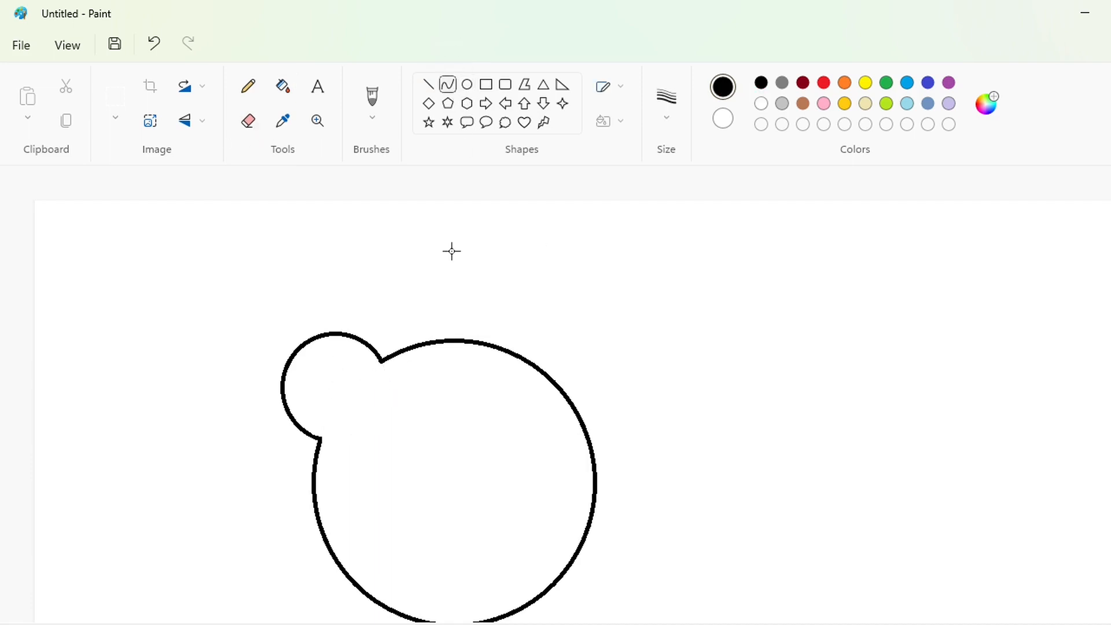
{"action": "left_click", "coordinate": [282, 86]}
{"action": "left_click", "coordinate": [463, 475]}
- Draw a rounded inner-ear shape on the ear with purple curves and fill it with purple
{"action": "left_click", "coordinate": [949, 82]}
{"action": "left_click", "coordinate": [447, 85]}
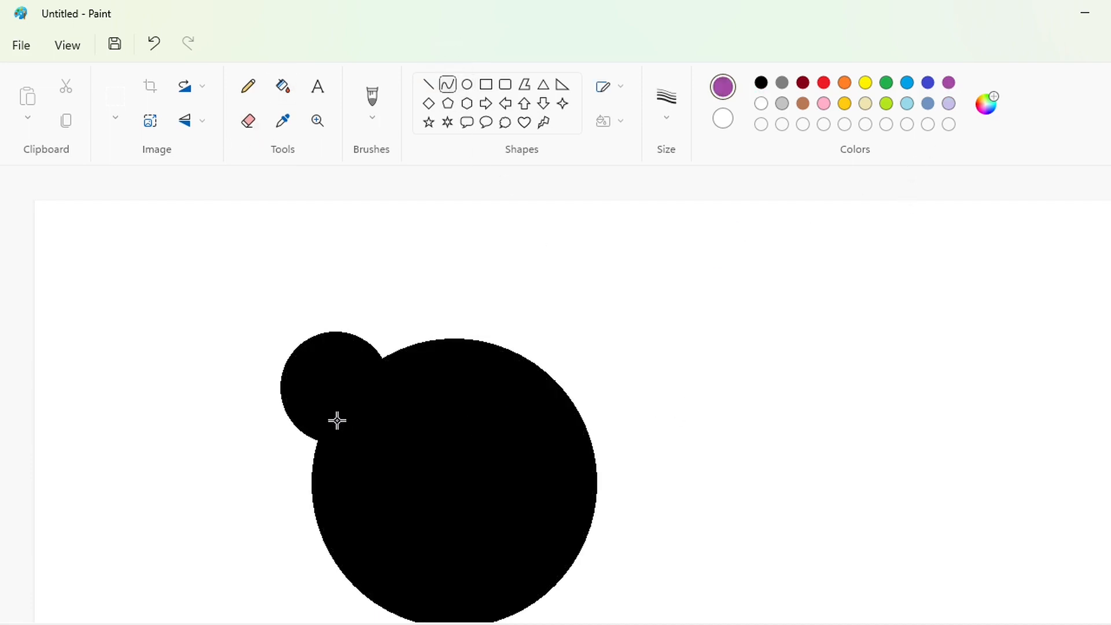
{"action": "left_click_drag", "start_coordinate": [336, 418], "coordinate": [365, 380]}
{"action": "left_click", "coordinate": [441, 400]}
{"action": "left_click_drag", "start_coordinate": [334, 418], "coordinate": [365, 381]}
{"action": "left_click_drag", "start_coordinate": [342, 399], "coordinate": [293, 388]}
{"action": "left_click_drag", "start_coordinate": [334, 346], "coordinate": [326, 342]}
{"action": "left_click", "coordinate": [282, 85]}
{"action": "left_click", "coordinate": [336, 393]}
- Draw a small purple circle on the left half of the face as the eye and fill it purple
{"action": "scroll", "coordinate": [829, 452], "scroll_direction": "down", "scroll_amount": 2}
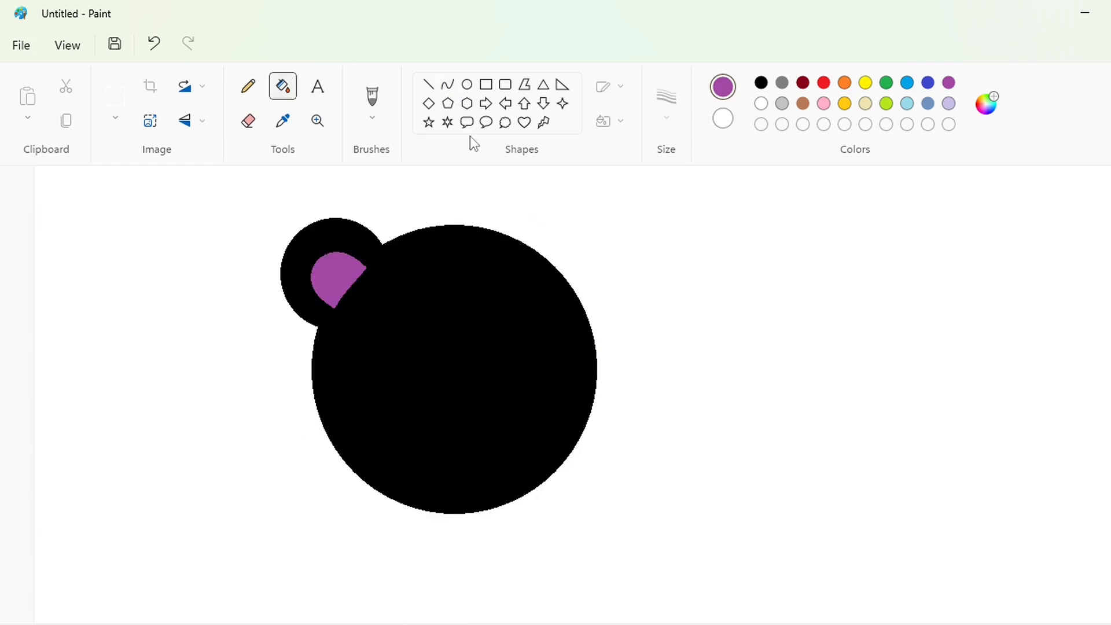
{"action": "left_click", "coordinate": [467, 85]}
{"action": "left_click_drag", "start_coordinate": [378, 343], "coordinate": [430, 393]}
{"action": "key", "text": "Down"}
{"action": "key", "text": "Down"}
{"action": "key", "text": "Down"}
{"action": "key", "text": "Down"}
{"action": "key", "text": "Down"}
{"action": "key", "text": "Down"}
{"action": "key", "text": "Down"}
{"action": "key", "text": "Down"}
{"action": "key", "text": "Down"}
{"action": "key", "text": "Down"}
{"action": "key", "text": "Down"}
{"action": "key", "text": "Down"}
{"action": "key", "text": "Down"}
{"action": "key", "text": "Down"}
{"action": "key", "text": "Down"}
{"action": "key", "text": "Down"}
{"action": "key", "text": "Down"}
{"action": "key", "text": "Down"}
{"action": "key", "text": "Down"}
{"action": "key", "text": "Down"}
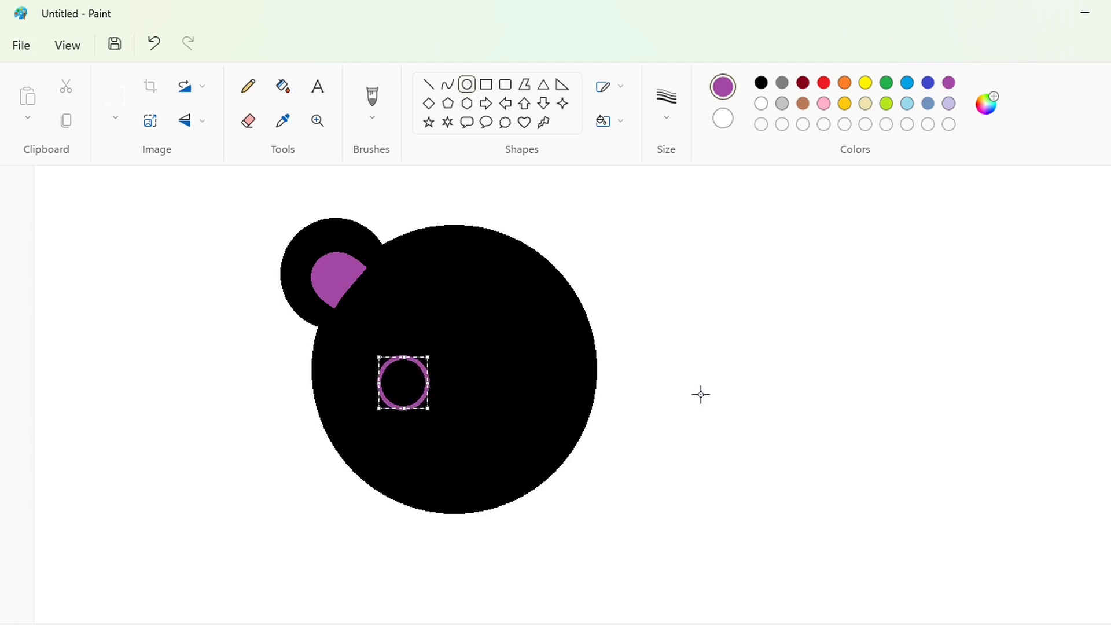
{"action": "left_click", "coordinate": [283, 86]}
{"action": "left_click", "coordinate": [403, 378]}
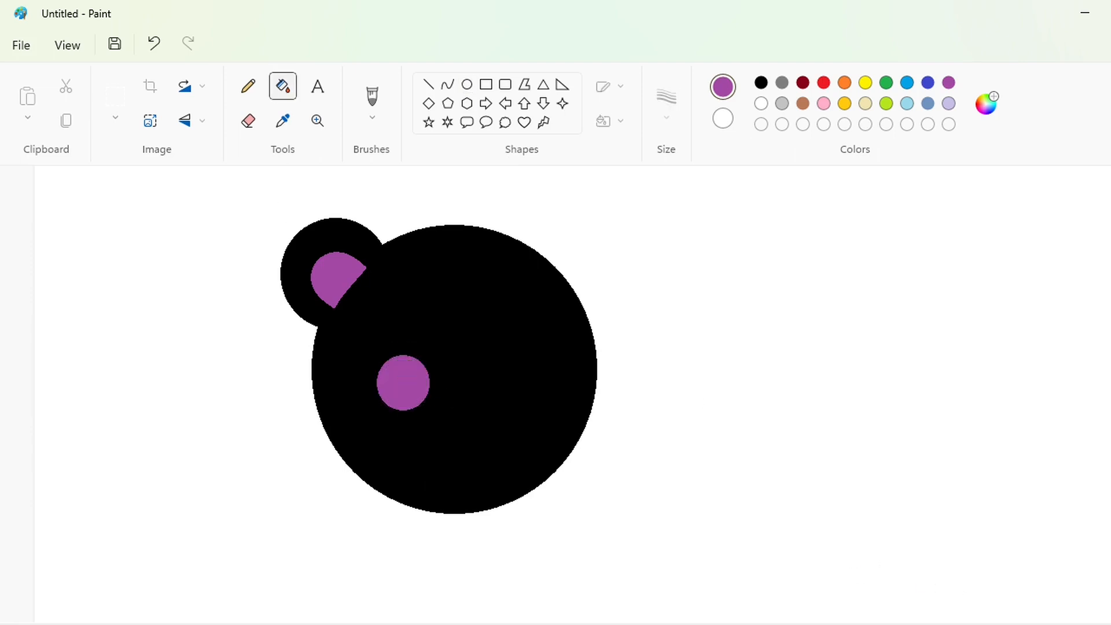
- Try to cut off the purple eye's lower-left edge with a black curve and black fill
{"action": "scroll", "coordinate": [483, 425], "scroll_direction": "up", "scroll_amount": 1, "text": "ctrl"}
{"action": "left_click", "coordinate": [447, 84]}
{"action": "left_click", "coordinate": [927, 82]}
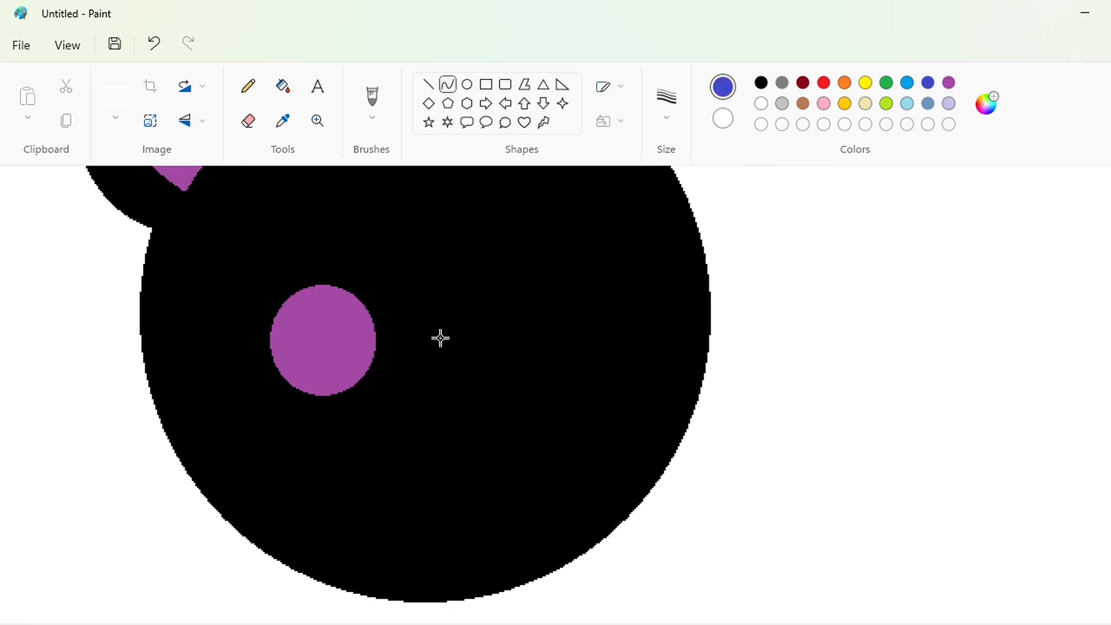
{"action": "left_click", "coordinate": [761, 86]}
{"action": "mouse_move", "coordinate": [263, 364]}
{"action": "left_mouse_down"}
{"action": "mouse_move", "coordinate": [347, 413]}
{"action": "mouse_move", "coordinate": [317, 379]}
{"action": "left_mouse_up"}
{"action": "left_click", "coordinate": [283, 87]}
{"action": "left_click", "coordinate": [301, 384]}
{"action": "left_click", "coordinate": [248, 86]}
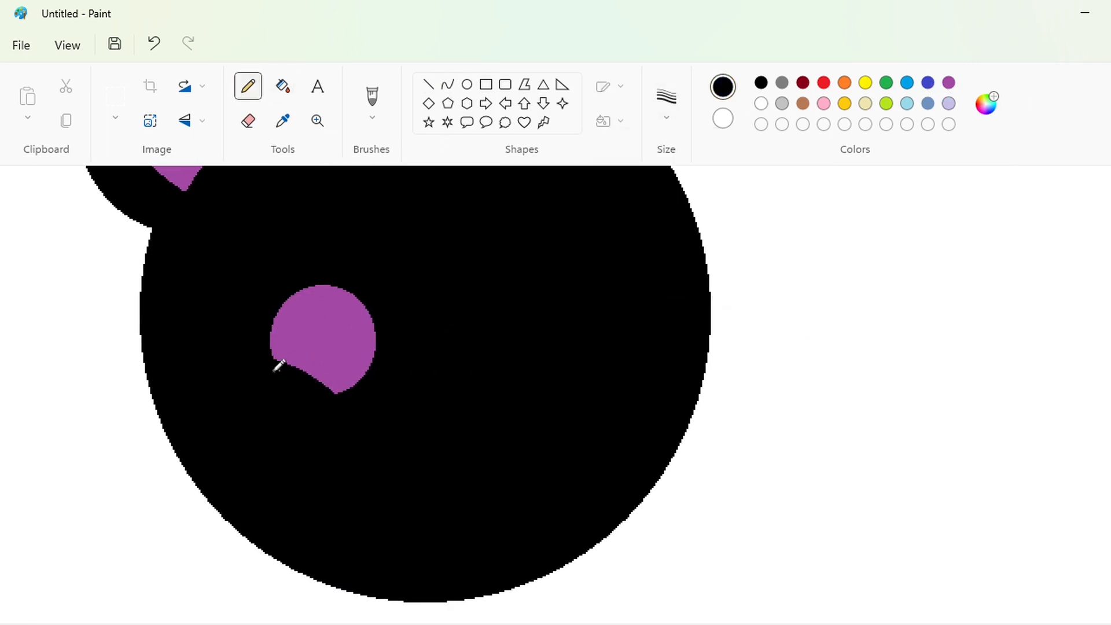
{"action": "key", "text": "ctrl+z"}
{"action": "key", "text": "ctrl+z"}
- Draw a slightly smaller indigo circle inside the purple eye and fill it indigo as the iris
{"action": "left_click", "coordinate": [466, 84]}
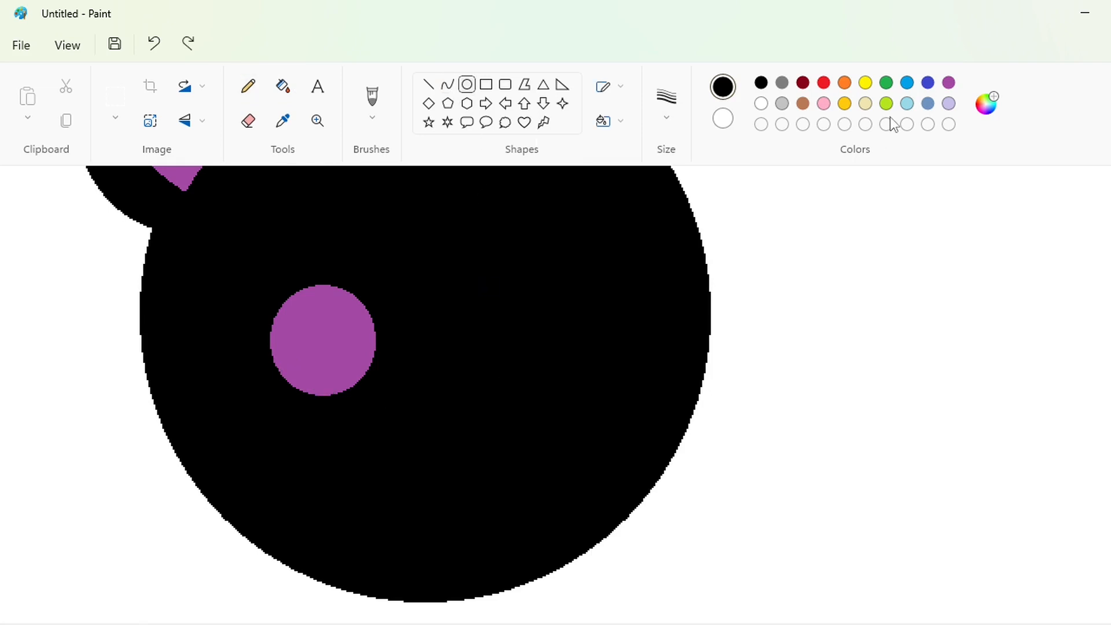
{"action": "left_click", "coordinate": [928, 82]}
{"action": "left_click_drag", "start_coordinate": [289, 309], "coordinate": [357, 387]}
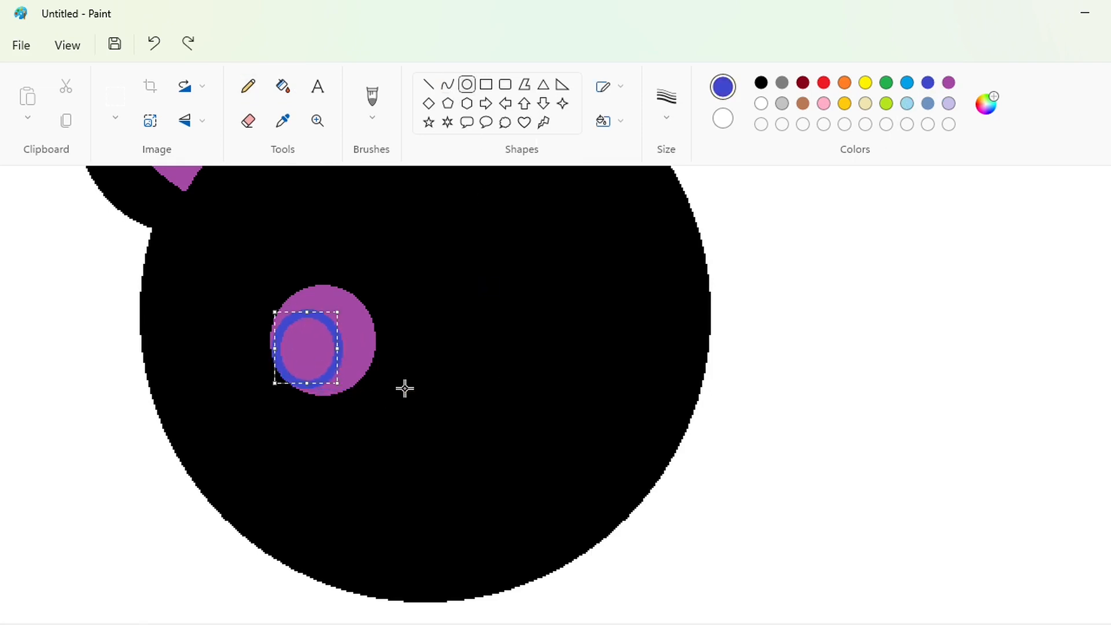
{"action": "mouse_move", "coordinate": [337, 310]}
{"action": "left_mouse_down"}
{"action": "mouse_move", "coordinate": [359, 310]}
{"action": "mouse_move", "coordinate": [369, 390]}
{"action": "left_mouse_up"}
{"action": "left_click", "coordinate": [456, 325]}
{"action": "key", "text": "ctrl+z"}
{"action": "left_click_drag", "start_coordinate": [332, 349], "coordinate": [322, 342]}
{"action": "left_click_drag", "start_coordinate": [359, 342], "coordinate": [365, 342]}
{"action": "key", "text": "Down"}
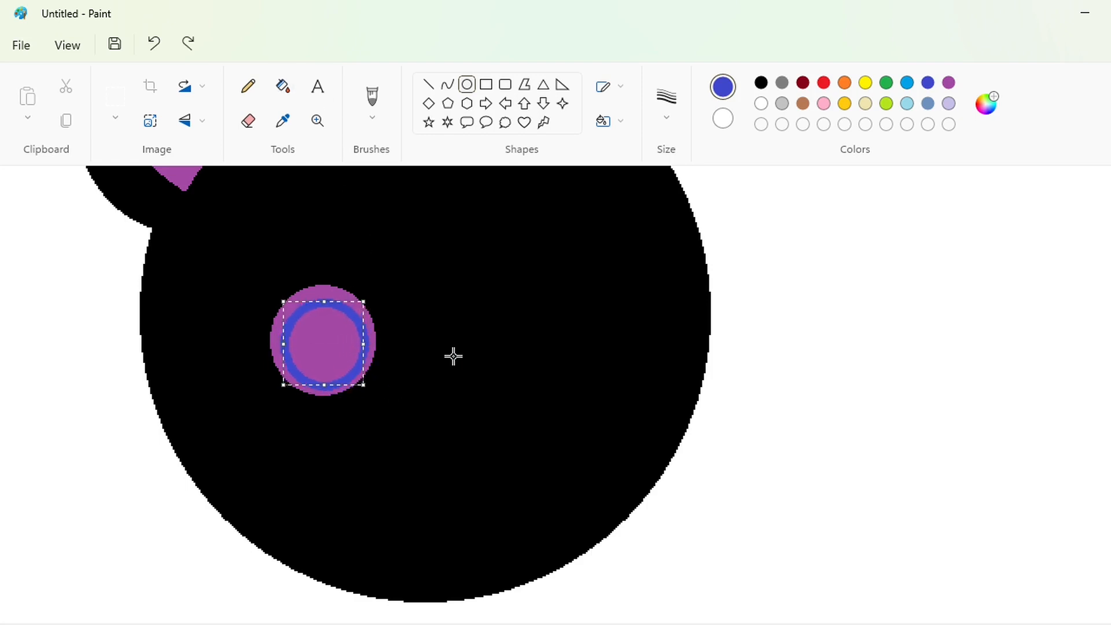
{"action": "key", "text": "Left"}
{"action": "left_click", "coordinate": [282, 86]}
{"action": "left_click", "coordinate": [338, 320]}
- Add a small filled purple circle at the iris's upper right as the eye highlight
{"action": "left_click", "coordinate": [465, 86]}
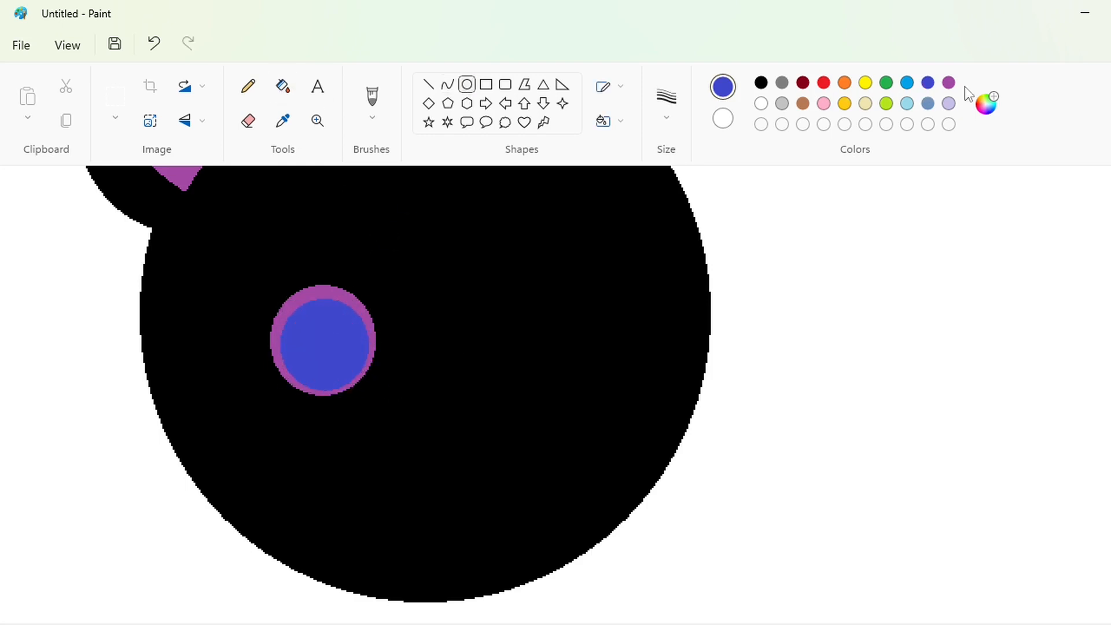
{"action": "left_click", "coordinate": [948, 82]}
{"action": "mouse_move", "coordinate": [337, 303]}
{"action": "left_mouse_down"}
{"action": "mouse_move", "coordinate": [359, 327]}
{"action": "mouse_move", "coordinate": [347, 321]}
{"action": "left_mouse_up"}
{"action": "left_click", "coordinate": [282, 85]}
{"action": "left_click", "coordinate": [349, 317]}
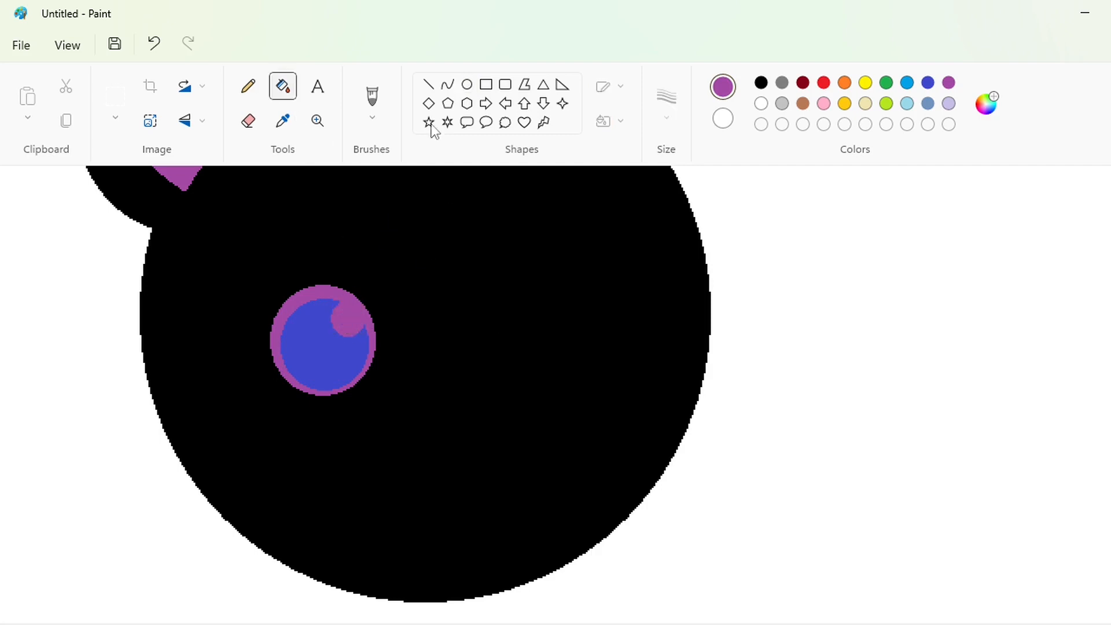
- Cut off the eye's lower-left edge with a black curve and fill the leftover sliver black
{"action": "left_click", "coordinate": [448, 84]}
{"action": "left_click", "coordinate": [761, 82]}
{"action": "left_click_drag", "start_coordinate": [255, 356], "coordinate": [330, 410]}
{"action": "left_click_drag", "start_coordinate": [318, 392], "coordinate": [313, 385]}
{"action": "left_click", "coordinate": [509, 384]}
{"action": "left_click", "coordinate": [282, 86]}
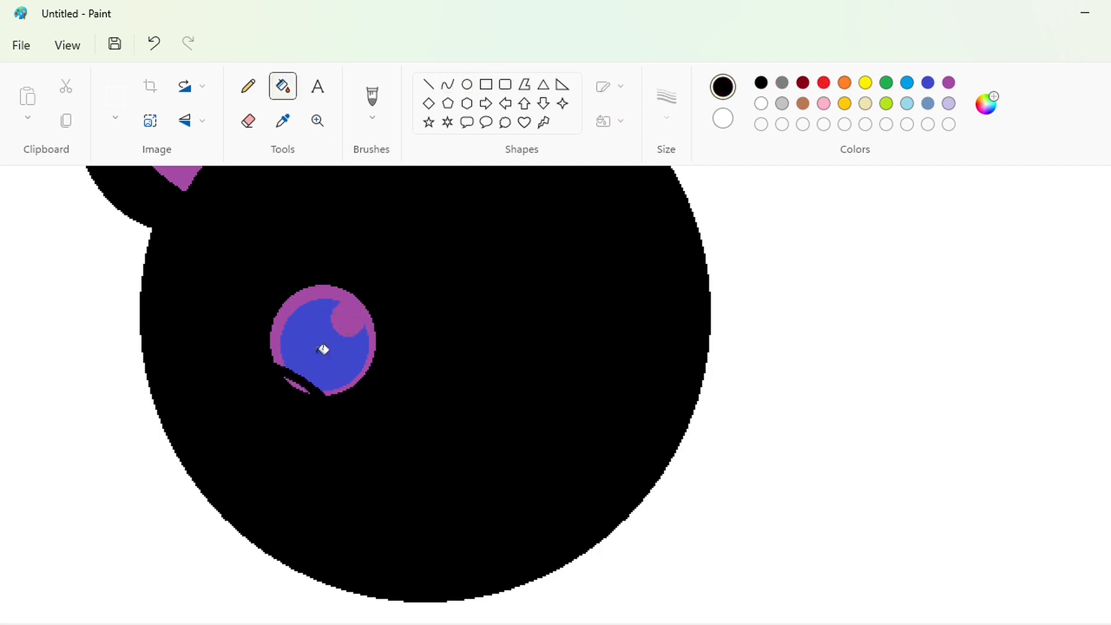
{"action": "left_click", "coordinate": [298, 386]}
{"action": "left_click", "coordinate": [248, 85]}
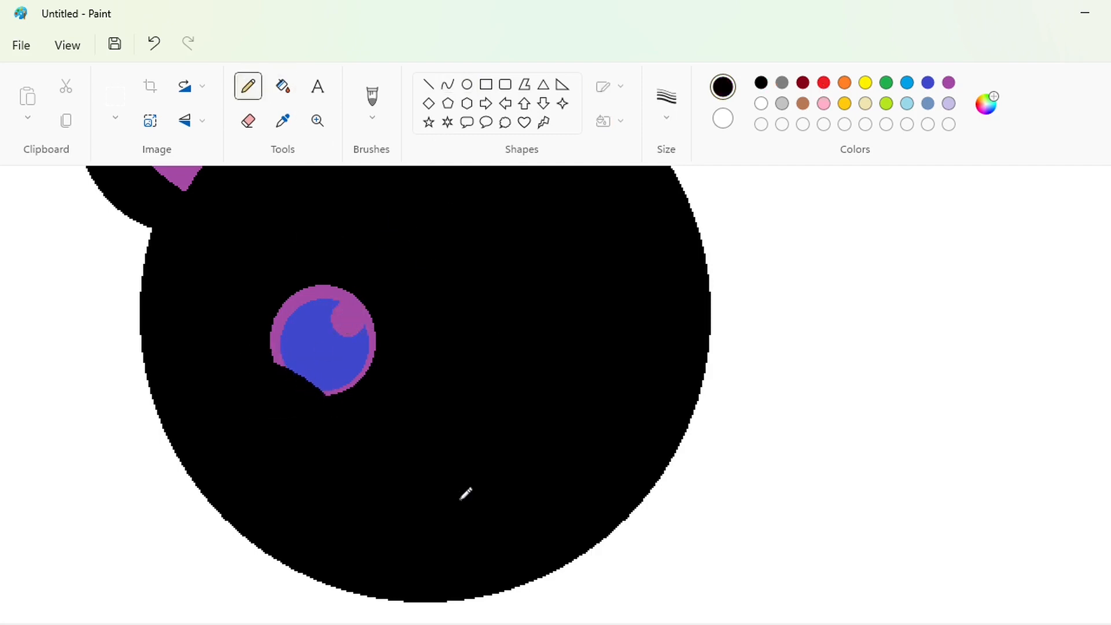
- Draw a short curved purple eyebrow above the eye
{"action": "left_click", "coordinate": [447, 84]}
{"action": "left_click", "coordinate": [948, 82]}
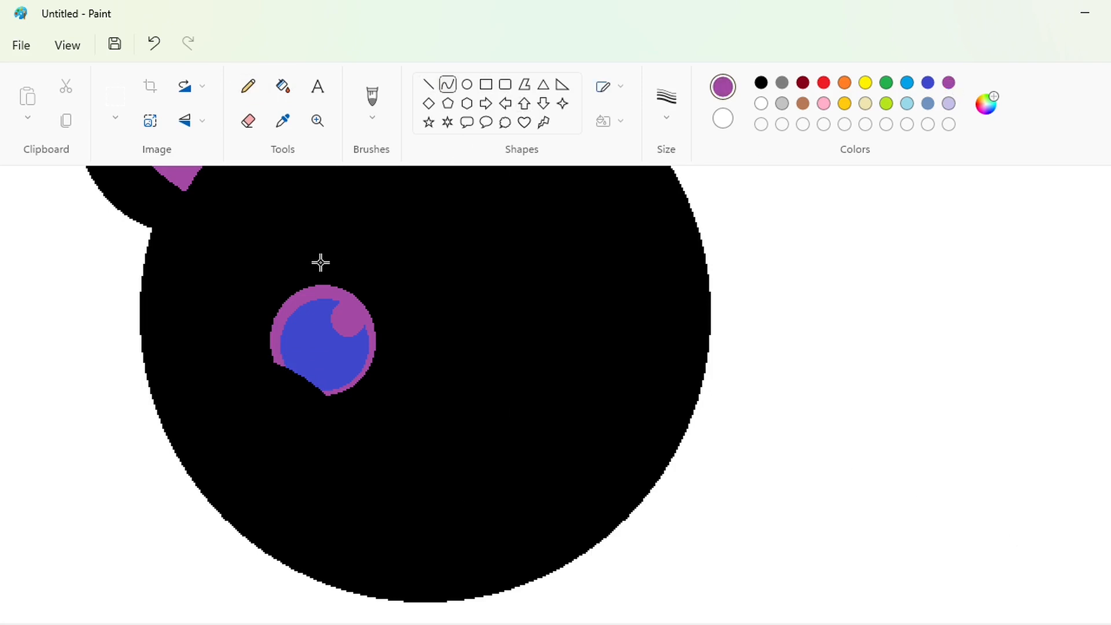
{"action": "mouse_move", "coordinate": [283, 278]}
{"action": "left_mouse_down"}
{"action": "mouse_move", "coordinate": [318, 270]}
{"action": "mouse_move", "coordinate": [319, 255]}
{"action": "left_mouse_up"}
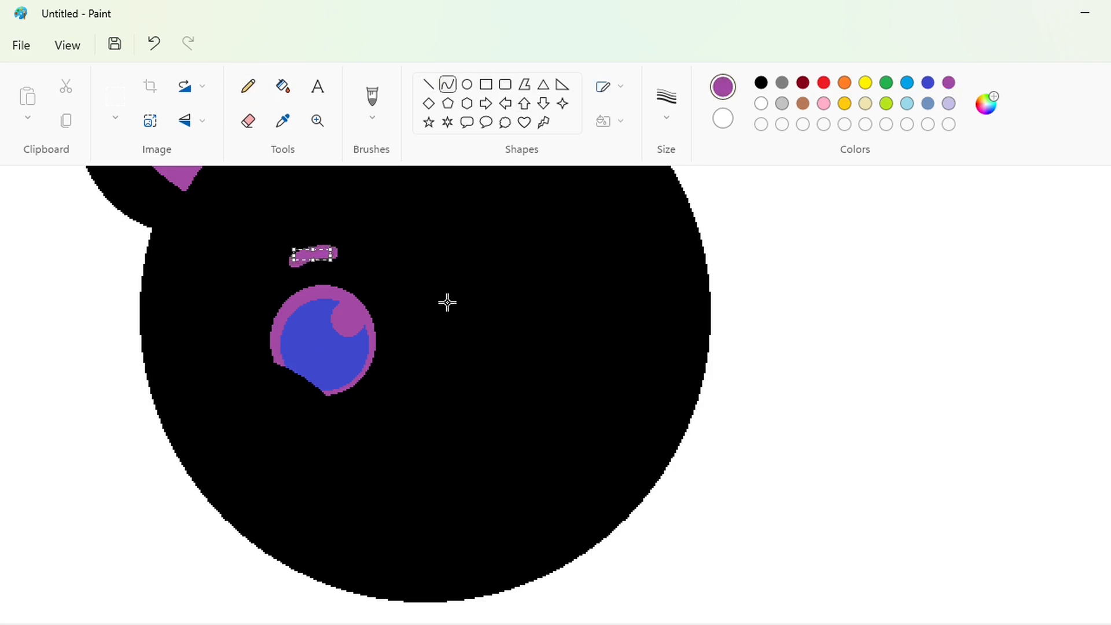
- Draw two pointed stripes on the left cheek with purple curves and fill both with purple
{"action": "scroll", "coordinate": [1015, 615], "scroll_direction": "down", "scroll_amount": 2}
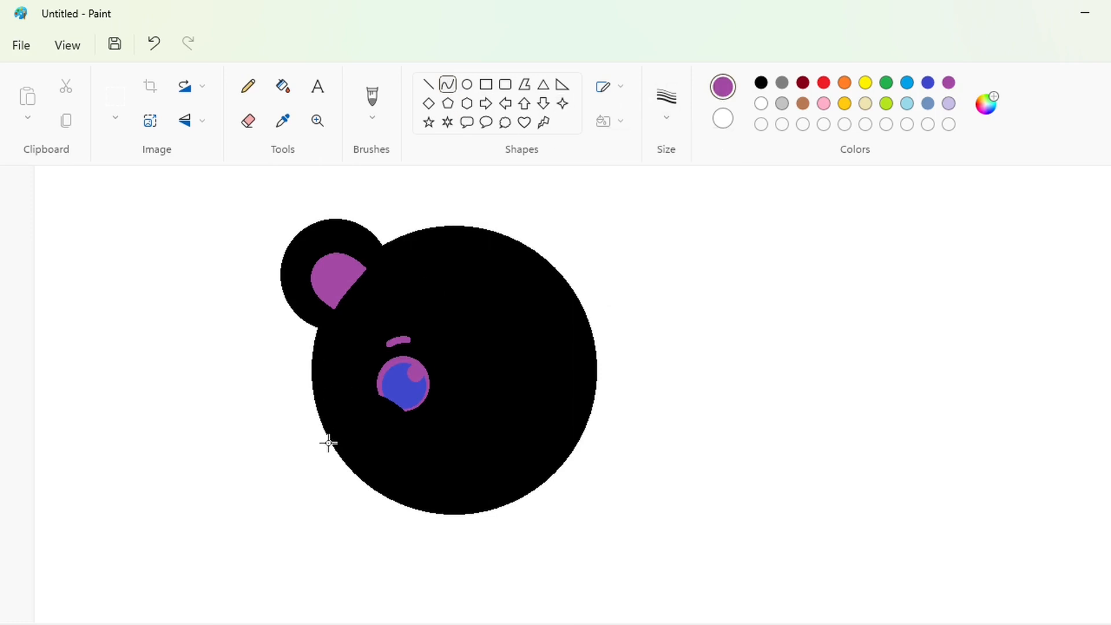
{"action": "left_click_drag", "start_coordinate": [327, 444], "coordinate": [372, 423]}
{"action": "left_click_drag", "start_coordinate": [350, 434], "coordinate": [314, 409]}
{"action": "left_click_drag", "start_coordinate": [343, 415], "coordinate": [345, 411]}
{"action": "left_click", "coordinate": [521, 422]}
{"action": "mouse_move", "coordinate": [305, 372]}
{"action": "left_mouse_down"}
{"action": "mouse_move", "coordinate": [363, 374]}
{"action": "mouse_move", "coordinate": [338, 366]}
{"action": "mouse_move", "coordinate": [314, 335]}
{"action": "mouse_move", "coordinate": [347, 351]}
{"action": "left_mouse_up"}
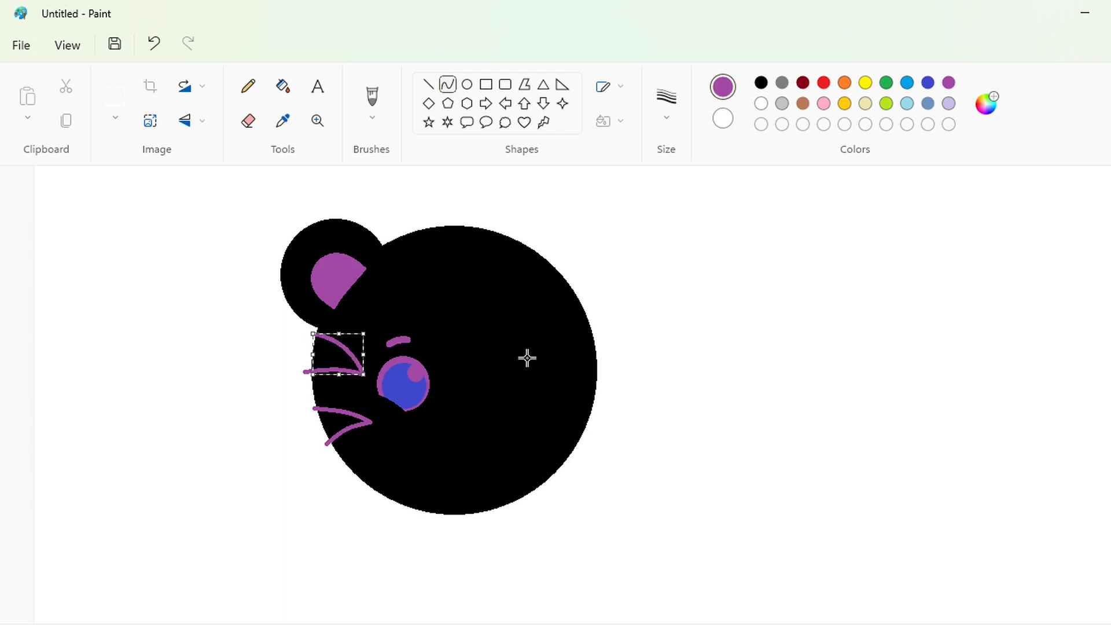
{"action": "left_click", "coordinate": [527, 357]}
{"action": "left_click", "coordinate": [282, 86]}
{"action": "left_click", "coordinate": [335, 358]}
{"action": "left_click", "coordinate": [339, 422]}
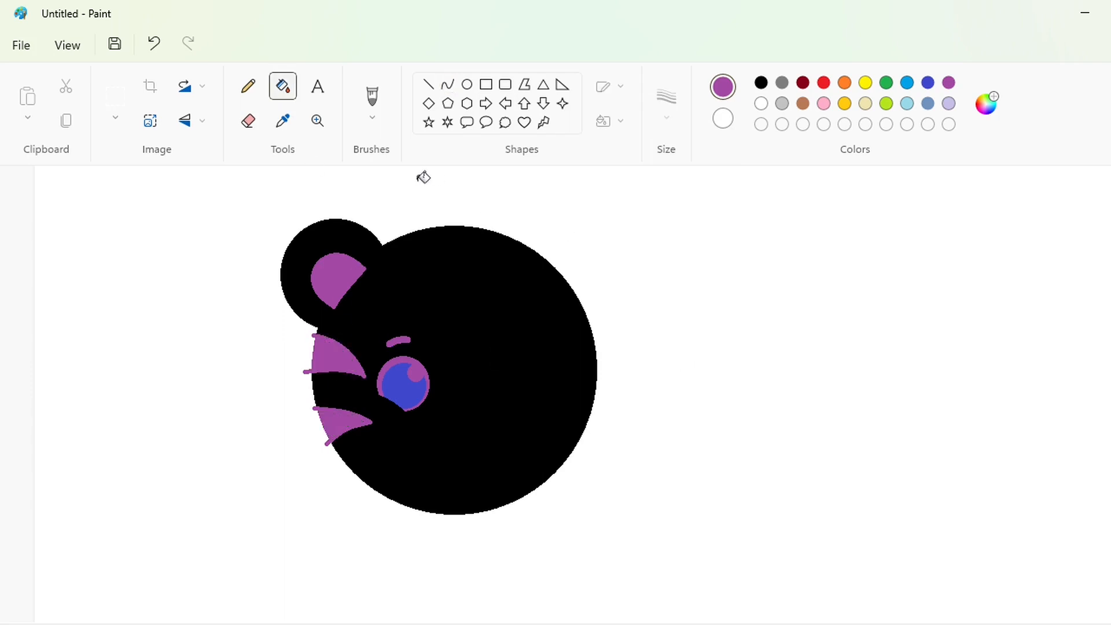
- Draw two pointed purple stripes on the ear's outer edge and fill them with purple
{"action": "left_click", "coordinate": [448, 84]}
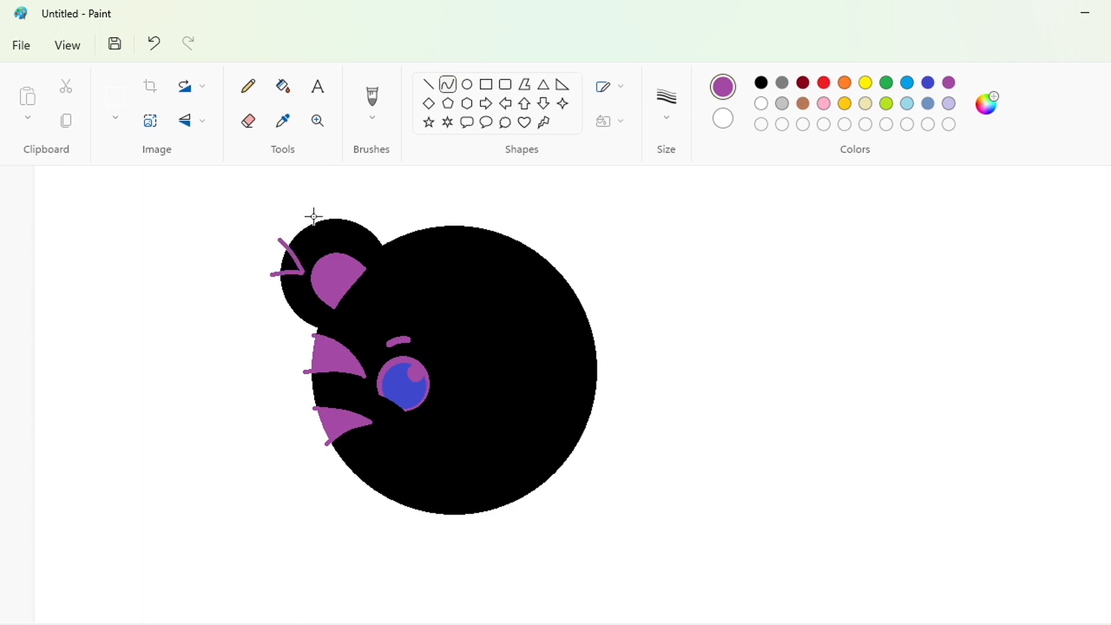
{"action": "left_click_drag", "start_coordinate": [314, 217], "coordinate": [333, 227]}
{"action": "left_click", "coordinate": [374, 218]}
{"action": "left_click_drag", "start_coordinate": [423, 216], "coordinate": [425, 214]}
{"action": "left_click", "coordinate": [282, 86]}
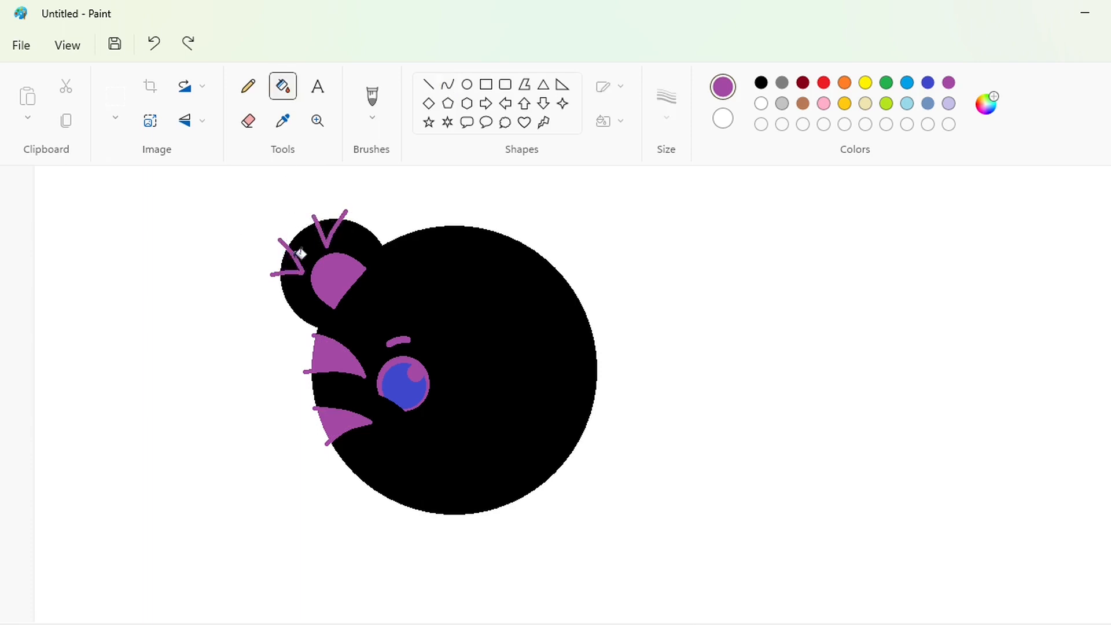
{"action": "left_click", "coordinate": [298, 254]}
{"action": "left_click", "coordinate": [332, 225]}
- Draw a pointed purple stripe on top of the head beside the ear and fill it with purple
{"action": "left_click", "coordinate": [448, 84]}
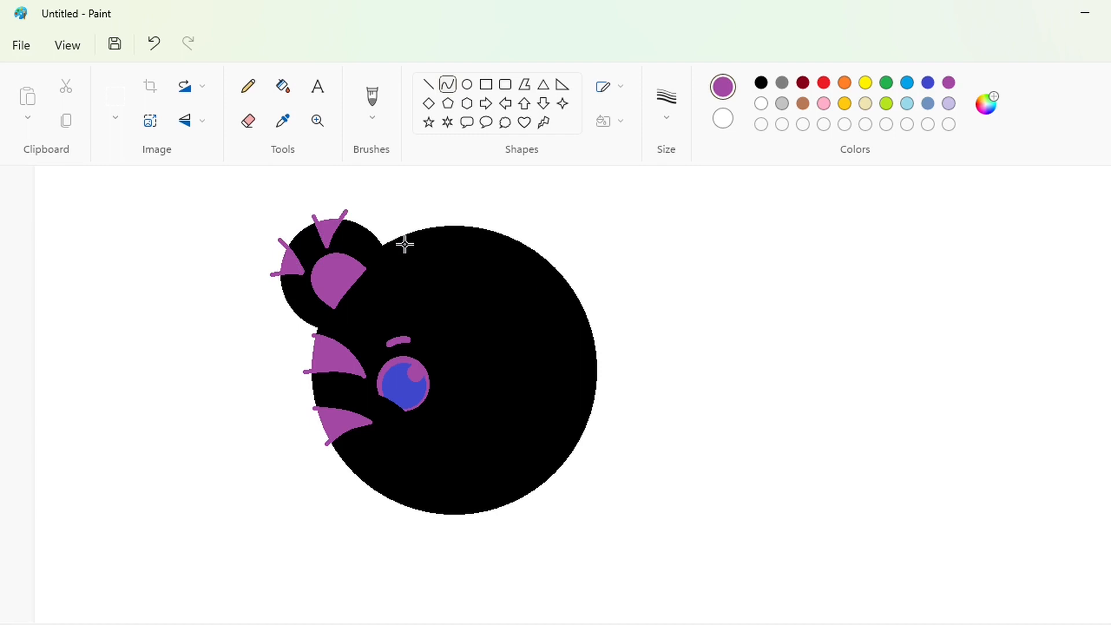
{"action": "mouse_move", "coordinate": [394, 233]}
{"action": "left_mouse_down"}
{"action": "mouse_move", "coordinate": [409, 263]}
{"action": "mouse_move", "coordinate": [428, 225]}
{"action": "left_mouse_up"}
{"action": "left_click", "coordinate": [282, 86]}
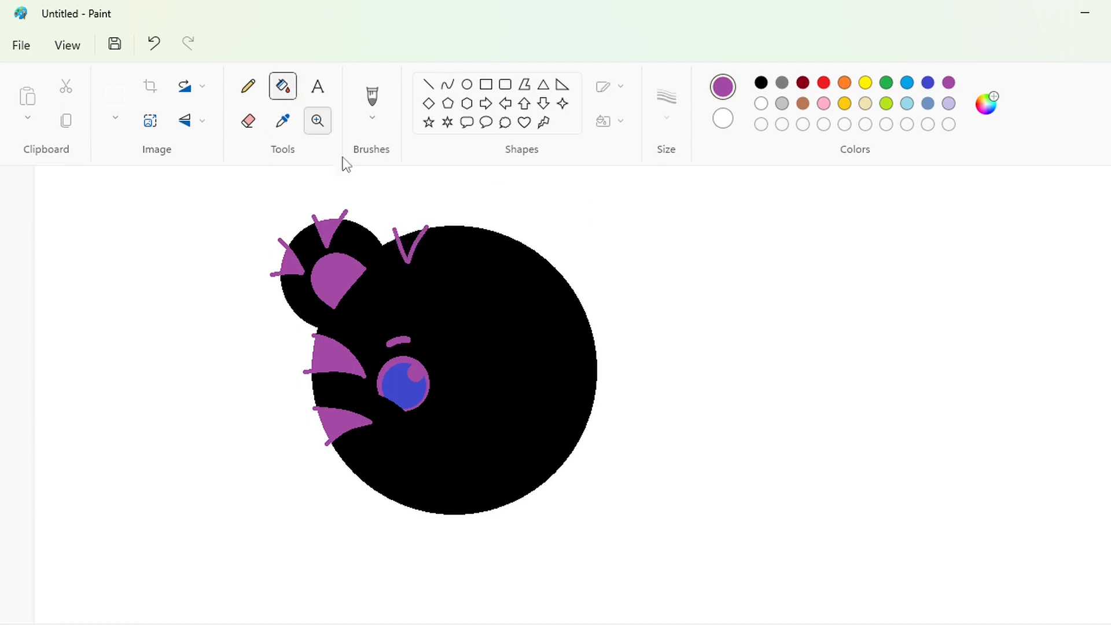
{"action": "left_click", "coordinate": [411, 238]}
- Cover the stripe ends sticking out past the head and ear edges with white lines
{"action": "scroll", "coordinate": [494, 265], "scroll_direction": "up", "scroll_amount": 1}
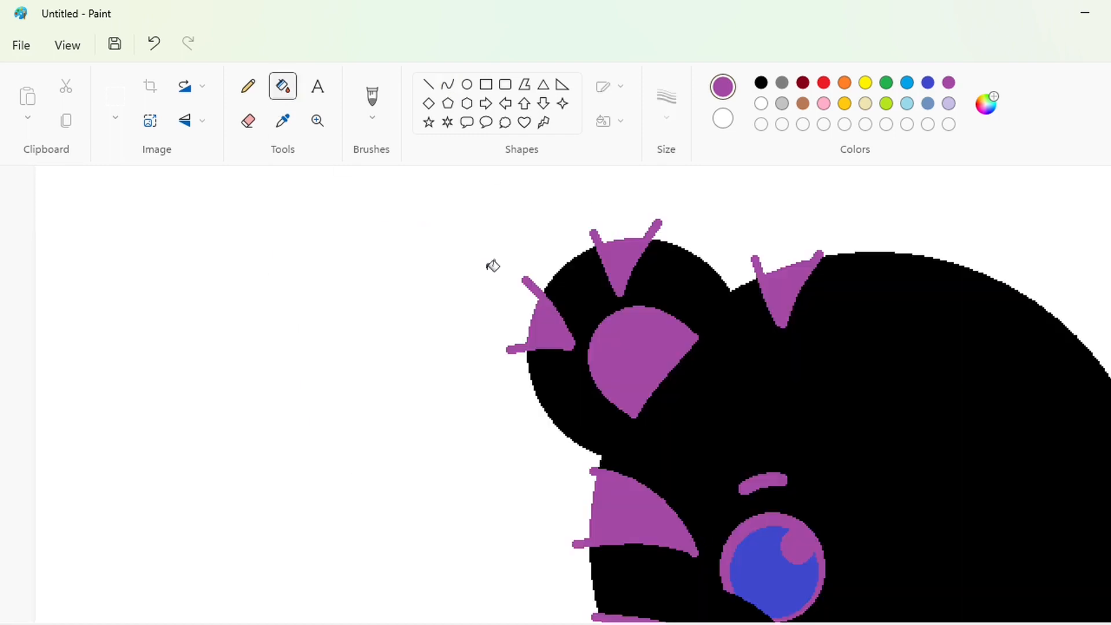
{"action": "scroll", "coordinate": [493, 265], "scroll_direction": "down", "scroll_amount": 1}
{"action": "scroll", "coordinate": [490, 252], "scroll_direction": "right", "scroll_amount": 3}
{"action": "scroll", "coordinate": [490, 252], "scroll_direction": "up", "scroll_amount": 1}
{"action": "left_click", "coordinate": [429, 84]}
{"action": "left_click", "coordinate": [761, 103]}
{"action": "left_click_drag", "start_coordinate": [480, 254], "coordinate": [500, 253]}
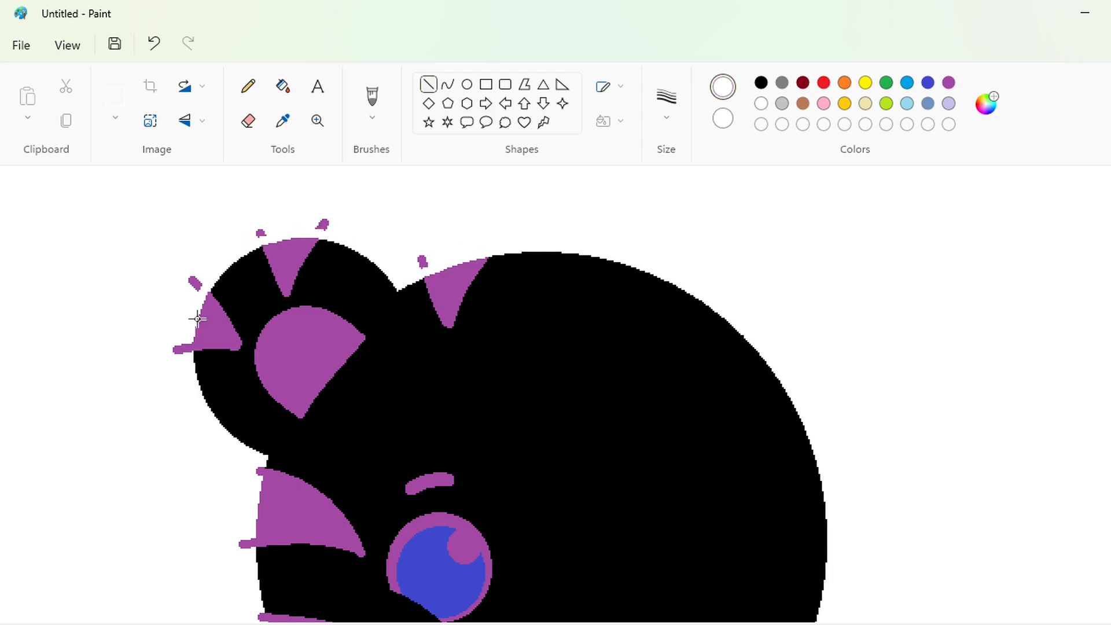
{"action": "scroll", "coordinate": [262, 362], "scroll_direction": "down", "scroll_amount": 2}
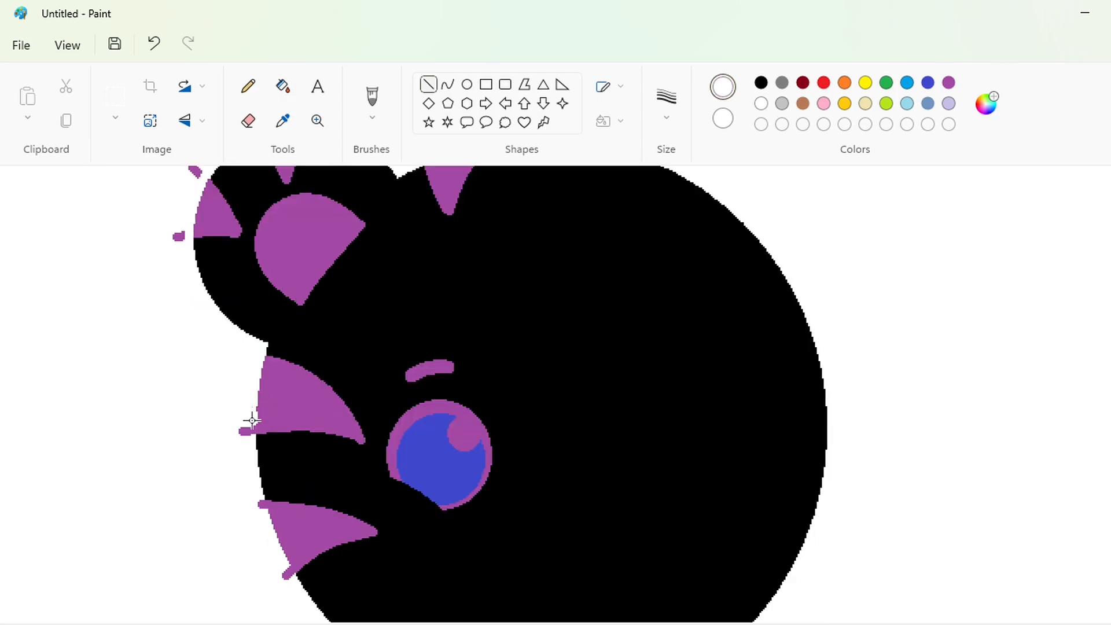
{"action": "mouse_move", "coordinate": [252, 420]}
{"action": "left_mouse_down"}
{"action": "mouse_move", "coordinate": [253, 438]}
{"action": "mouse_move", "coordinate": [299, 473]}
{"action": "left_mouse_up"}
{"action": "scroll", "coordinate": [265, 393], "scroll_direction": "down", "scroll_amount": 2}
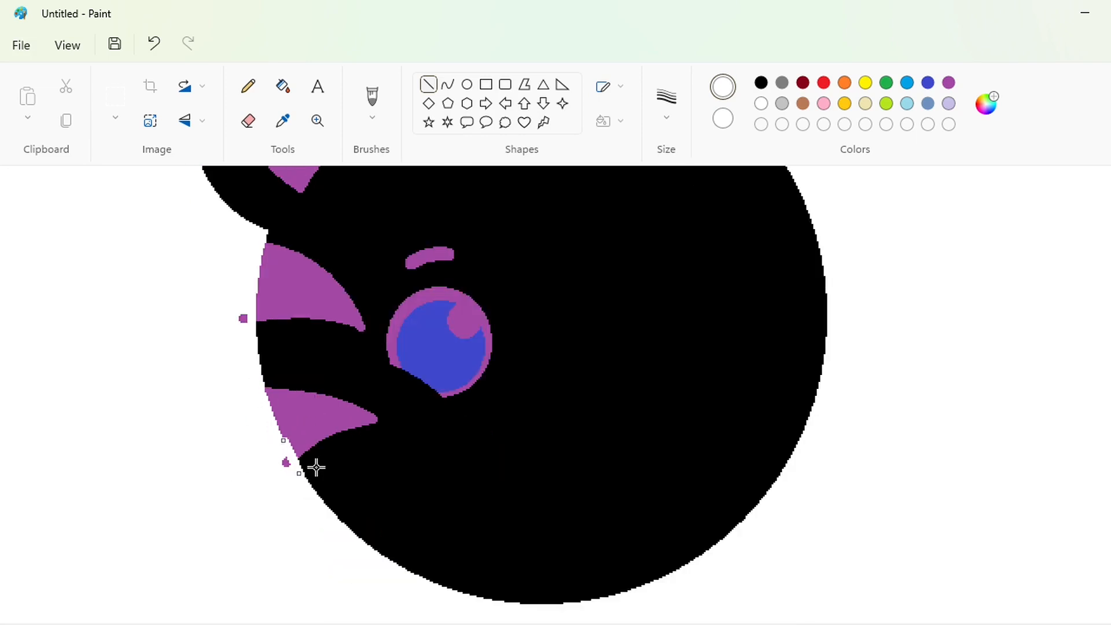
- Erase the leftover purple specks outside the cheek, ear and top of the head
{"action": "left_click", "coordinate": [248, 120]}
{"action": "left_click", "coordinate": [241, 320]}
{"action": "scroll", "coordinate": [349, 472], "scroll_direction": "up", "scroll_amount": 4}
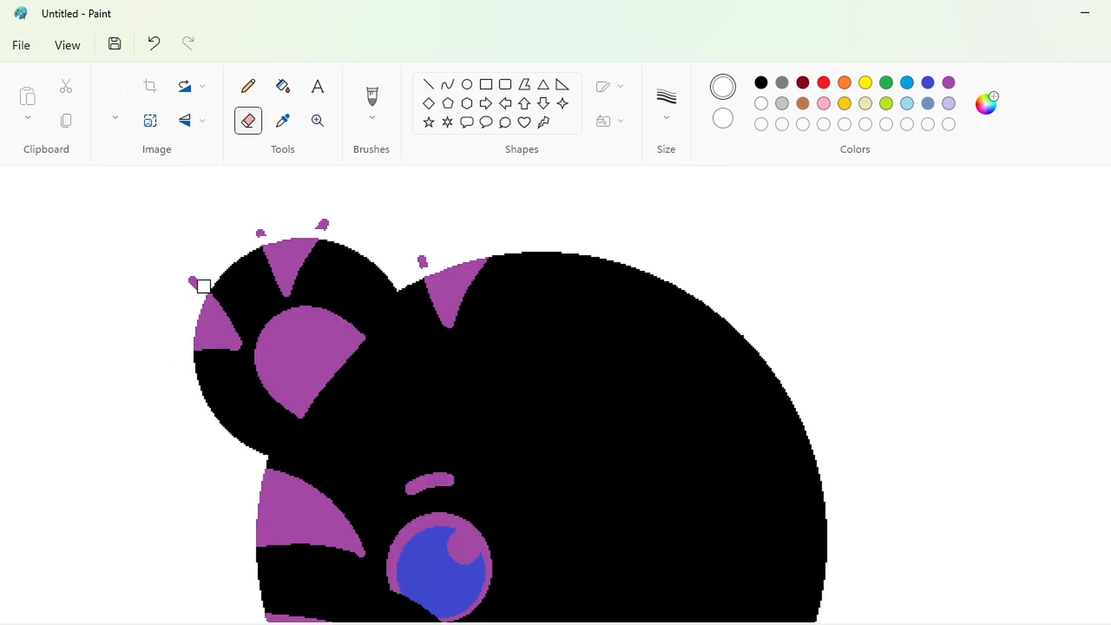
{"action": "left_click", "coordinate": [260, 233]}
{"action": "left_click", "coordinate": [322, 226]}
{"action": "left_click", "coordinate": [420, 261]}
- Copy a rectangular selection of the left half of the face, including the ear, eye and stripes
{"action": "left_click", "coordinate": [1030, 623]}
{"action": "left_click_drag", "start_coordinate": [622, 623], "coordinate": [556, 623]}
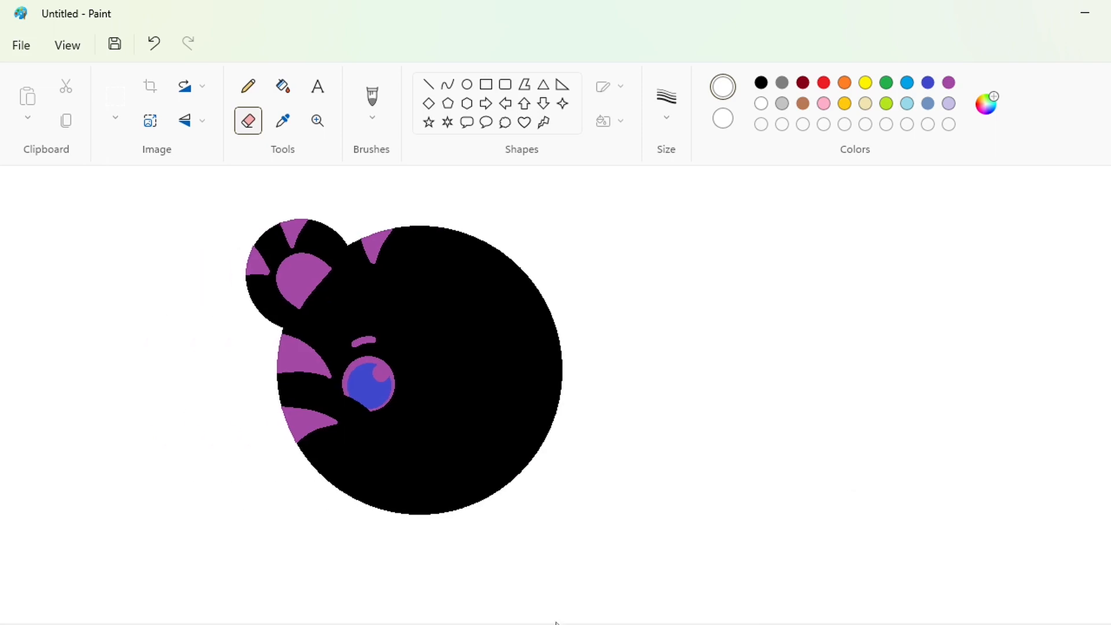
{"action": "left_click", "coordinate": [114, 101]}
{"action": "left_click_drag", "start_coordinate": [228, 190], "coordinate": [401, 454]}
{"action": "key", "text": "ctrl+c"}
{"action": "key", "text": "Escape"}
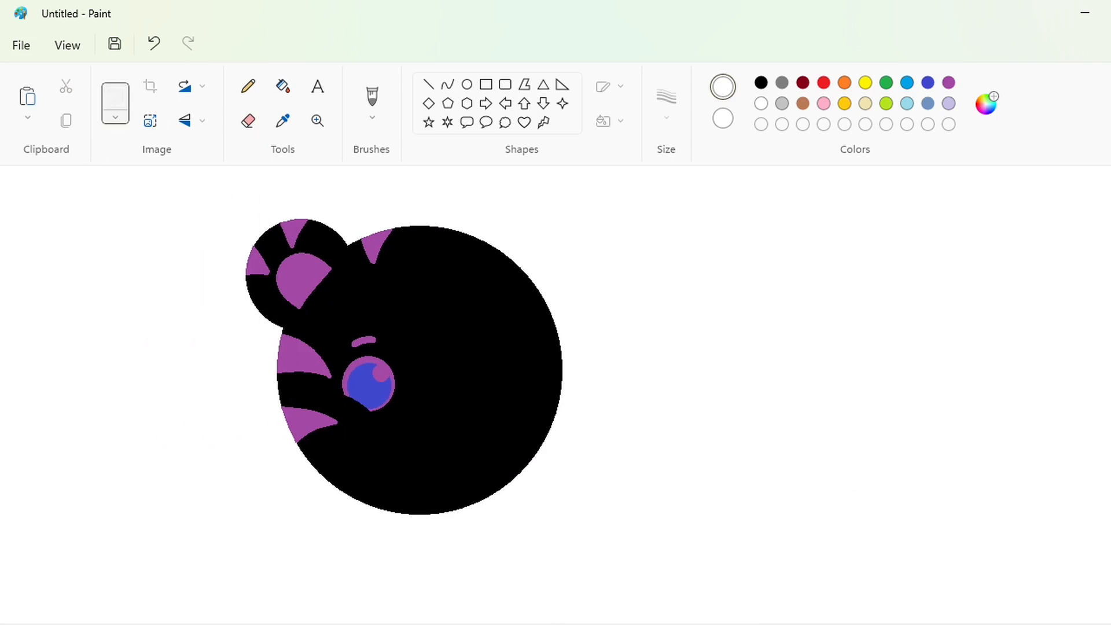
- Paste the copied face half with a transparent background and flip it horizontally
{"action": "key", "text": "ctrl+Page_Up"}
{"action": "key", "text": "ctrl+Page_Up"}
{"action": "left_click_drag", "start_coordinate": [556, 623], "coordinate": [377, 622]}
{"action": "key", "text": "ctrl+Page_Down"}
{"action": "key", "text": "ctrl+v"}
{"action": "left_click", "coordinate": [115, 117]}
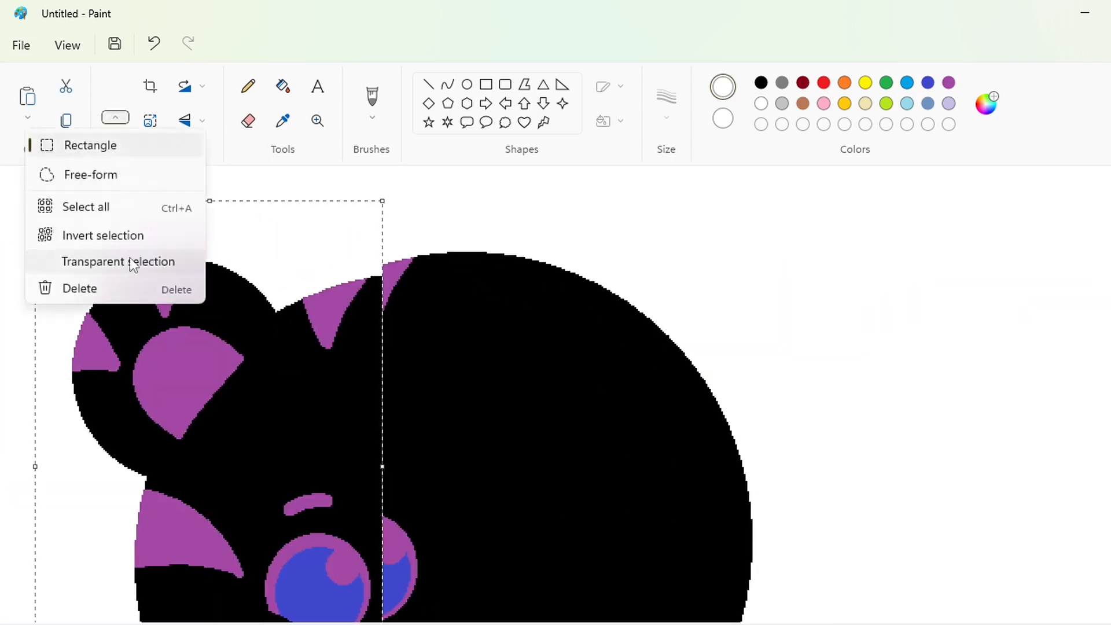
{"action": "left_click", "coordinate": [132, 262]}
{"action": "left_click", "coordinate": [191, 120]}
{"action": "left_click", "coordinate": [223, 146]}
- Move the mirrored half onto the right side of the head and align it symmetrically with the left half
{"action": "left_click_drag", "start_coordinate": [377, 396], "coordinate": [751, 437]}
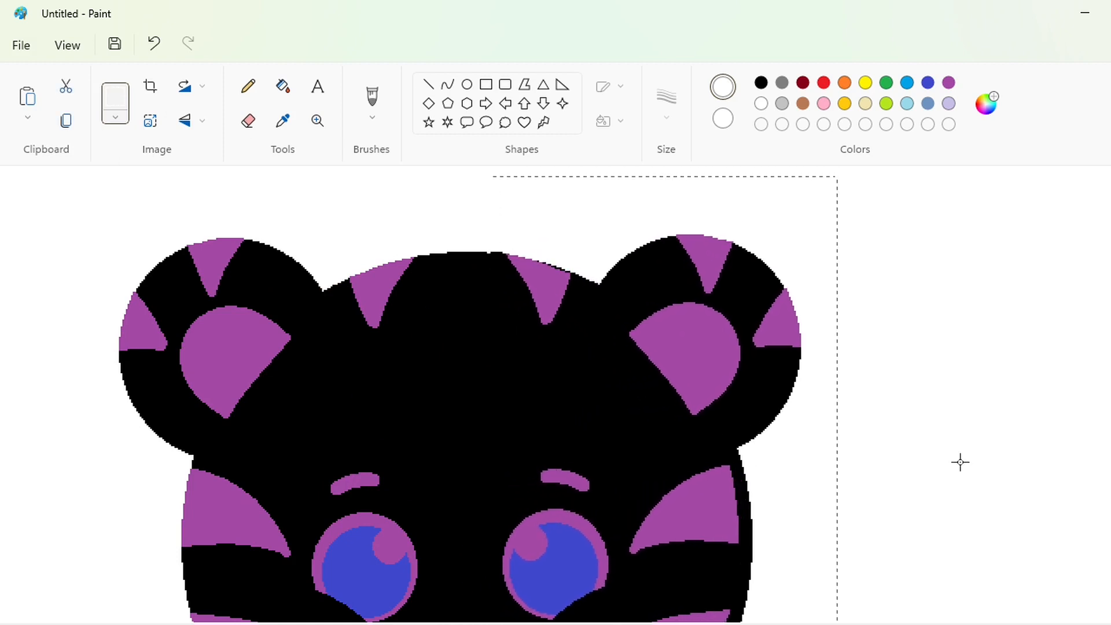
{"action": "key", "text": "Right"}
{"action": "key", "text": "Right"}
{"action": "key", "text": "Right"}
{"action": "key", "text": "Right"}
{"action": "key", "text": "Right"}
{"action": "key", "text": "Right"}
{"action": "key", "text": "Right"}
{"action": "key", "text": "Right"}
{"action": "key", "text": "Right"}
{"action": "key", "text": "Right"}
{"action": "key", "text": "Down"}
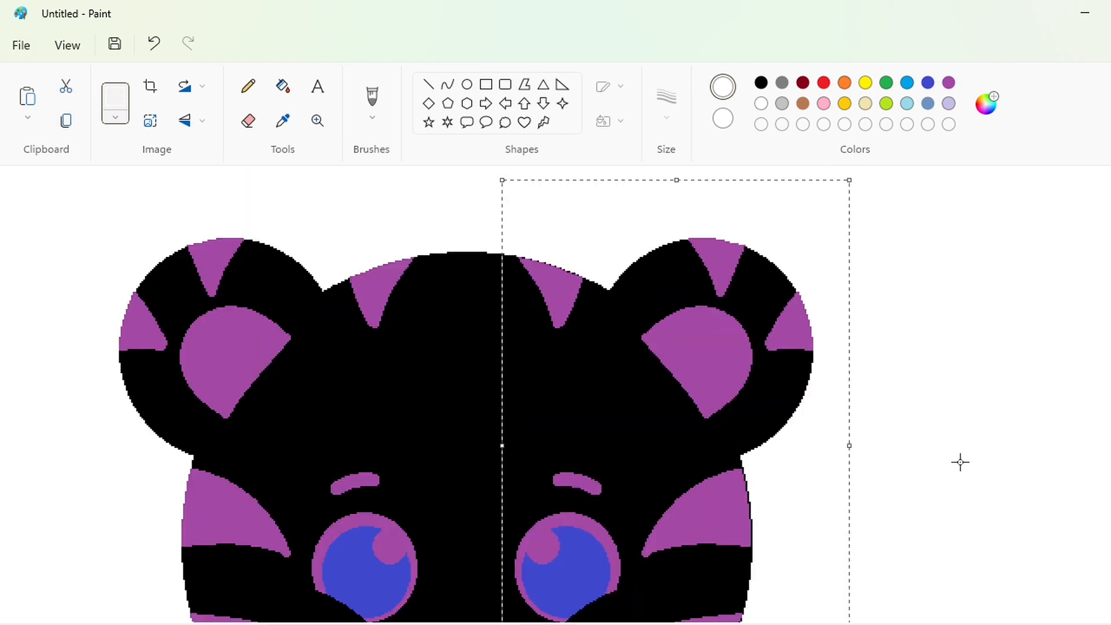
{"action": "left_click", "coordinate": [960, 462]}
{"action": "scroll", "coordinate": [960, 462], "scroll_direction": "up", "scroll_amount": 2}
{"action": "scroll", "coordinate": [1007, 599], "scroll_direction": "down", "scroll_amount": 1, "text": "ctrl"}
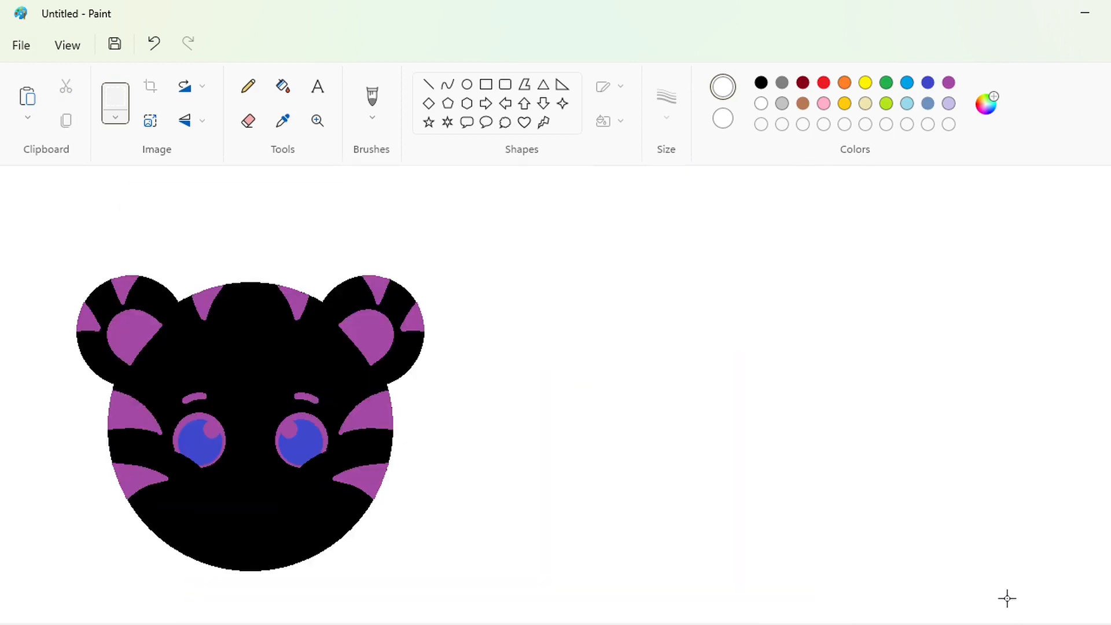
- Draw a purple filled triangle with rounded corners as the nose, flip it vertically and place it on the blank canvas beside the head
{"action": "scroll", "coordinate": [578, 520], "scroll_direction": "up", "scroll_amount": 2, "text": "ctrl"}
{"action": "left_click", "coordinate": [467, 84]}
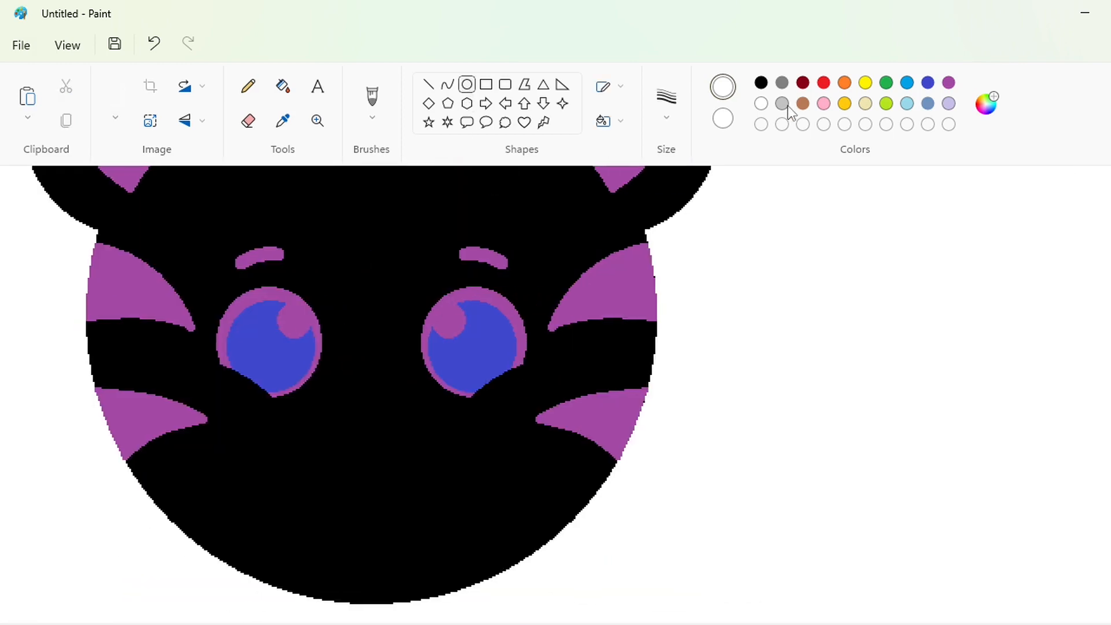
{"action": "left_click", "coordinate": [542, 85]}
{"action": "left_click", "coordinate": [949, 82]}
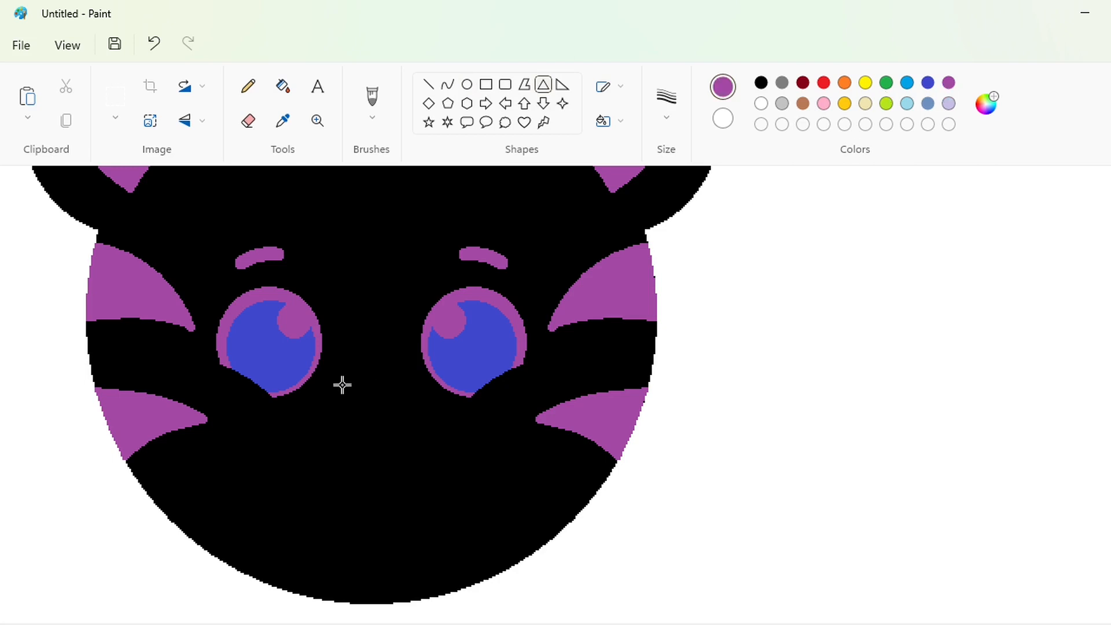
{"action": "mouse_move", "coordinate": [342, 385]}
{"action": "left_mouse_down"}
{"action": "mouse_move", "coordinate": [395, 427]}
{"action": "mouse_move", "coordinate": [362, 423]}
{"action": "left_mouse_up"}
{"action": "left_click", "coordinate": [188, 120]}
{"action": "left_click", "coordinate": [203, 159]}
{"action": "left_click_drag", "start_coordinate": [392, 418], "coordinate": [861, 521]}
{"action": "key", "text": "ctrl+plus"}
{"action": "left_click", "coordinate": [892, 357]}
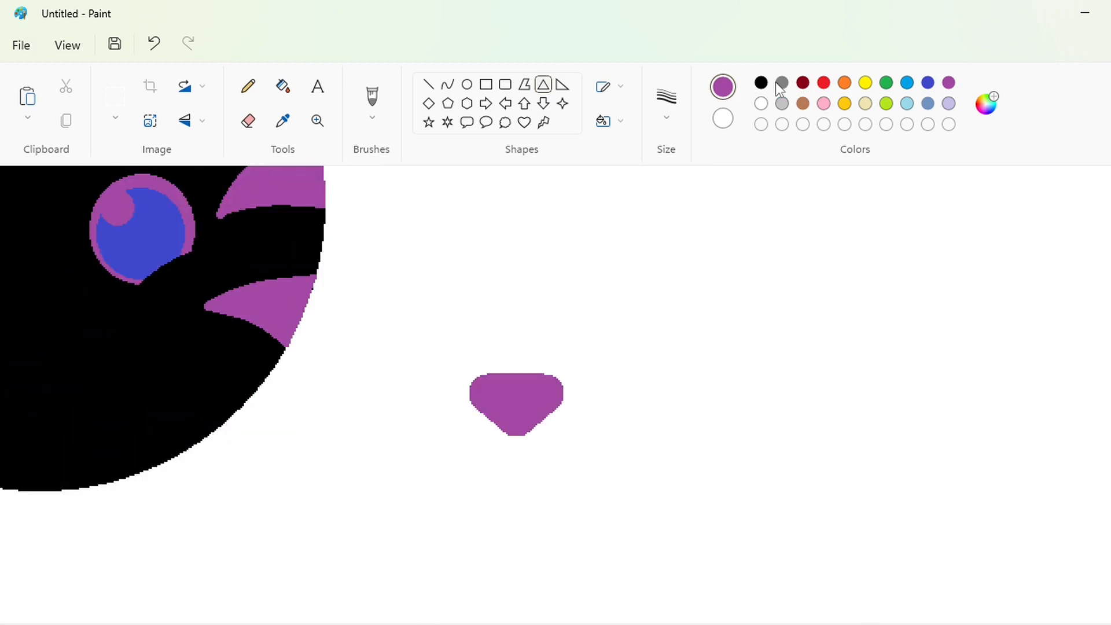
- Draw a thick grey curve from the tip of the nose as the left half of the mouth
{"action": "left_click", "coordinate": [782, 82]}
{"action": "left_click", "coordinate": [448, 84]}
{"action": "left_click", "coordinate": [666, 105]}
{"action": "left_click", "coordinate": [670, 229]}
{"action": "mouse_move", "coordinate": [515, 431]}
{"action": "left_mouse_down"}
{"action": "mouse_move", "coordinate": [453, 459]}
{"action": "mouse_move", "coordinate": [474, 470]}
{"action": "left_mouse_up"}
{"action": "left_click", "coordinate": [478, 466]}
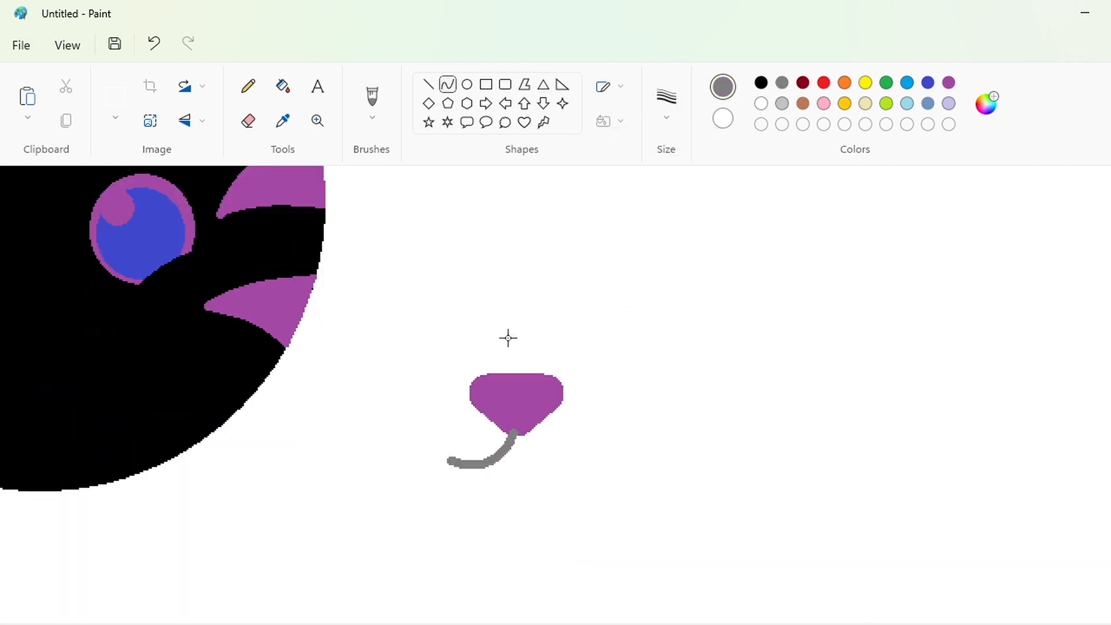
- Copy the nose and mouth curve, flip the pasted copy horizontally and align it to form the right half of the mouth
{"action": "left_click_drag", "start_coordinate": [394, 331], "coordinate": [624, 499]}
{"action": "key", "text": "ctrl+z"}
{"action": "left_click", "coordinate": [115, 96]}
{"action": "left_click_drag", "start_coordinate": [389, 331], "coordinate": [625, 503]}
{"action": "key", "text": "ctrl+c"}
{"action": "key", "text": "ctrl+v"}
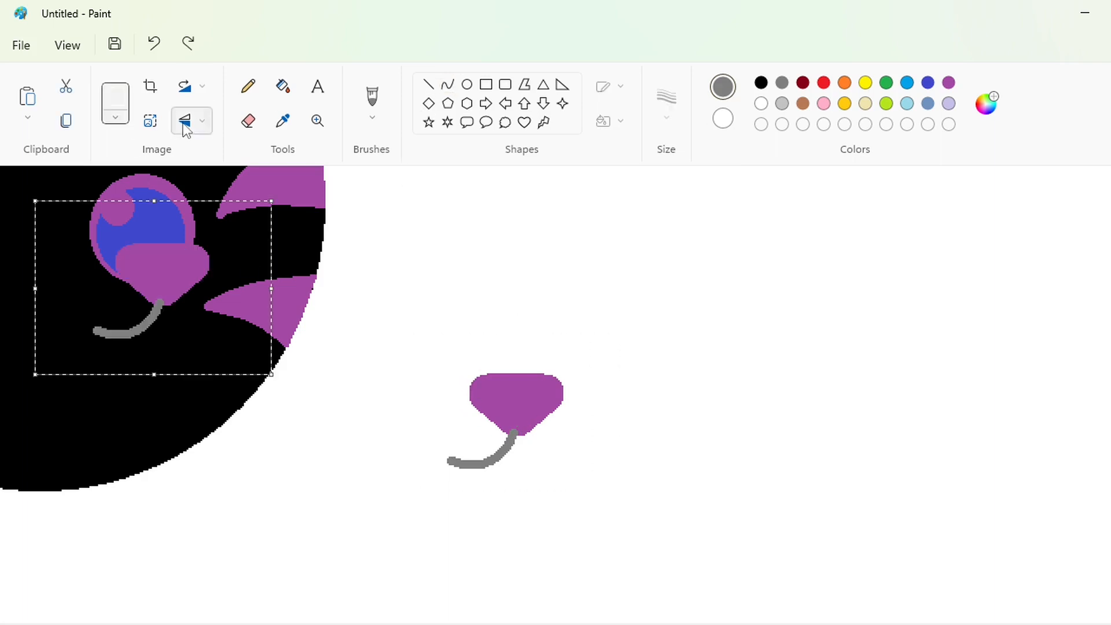
{"action": "left_click", "coordinate": [184, 122]}
{"action": "left_click", "coordinate": [173, 171]}
{"action": "left_click_drag", "start_coordinate": [162, 274], "coordinate": [533, 404]}
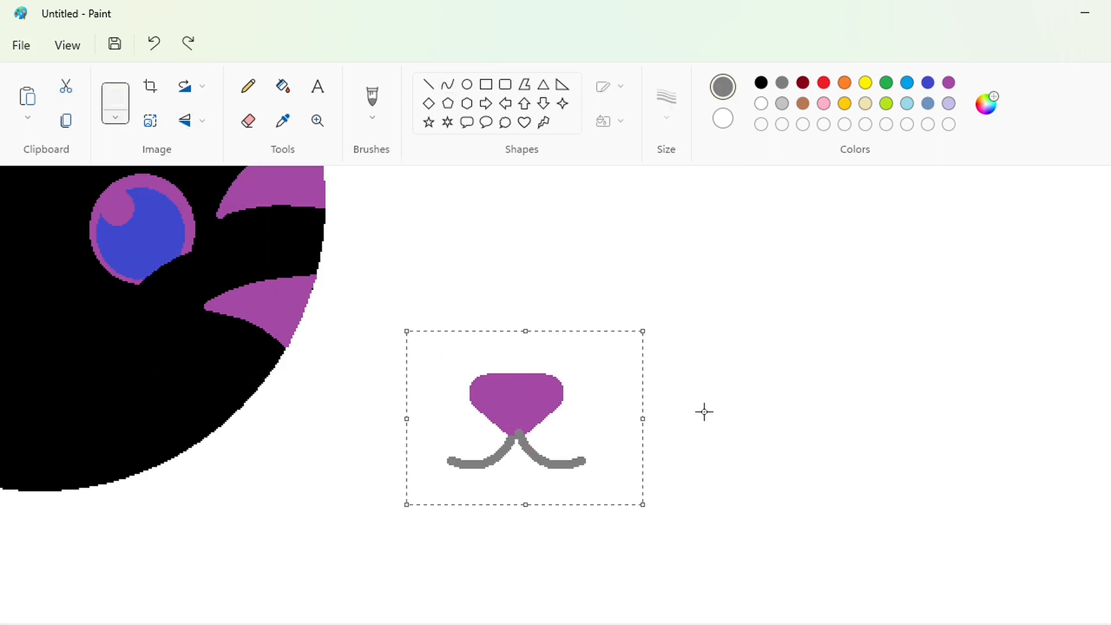
{"action": "left_click", "coordinate": [704, 412]}
- Draw a grey curve between the two mouth halves to form the rounded lower lip
{"action": "left_click", "coordinate": [447, 85]}
{"action": "left_click_drag", "start_coordinate": [489, 463], "coordinate": [543, 463]}
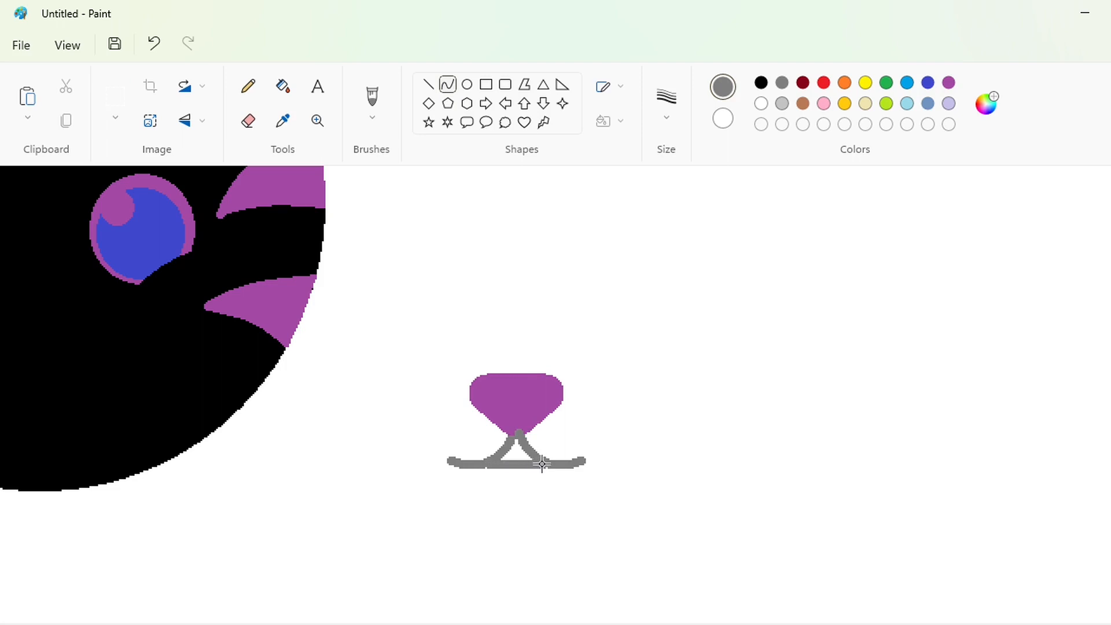
{"action": "left_click", "coordinate": [501, 507]}
{"action": "left_click", "coordinate": [532, 517]}
- Cover the grey line ends overlapping the nose's lower tip with purple lines
{"action": "scroll", "coordinate": [650, 558], "scroll_direction": "up", "scroll_amount": 1, "text": "ctrl"}
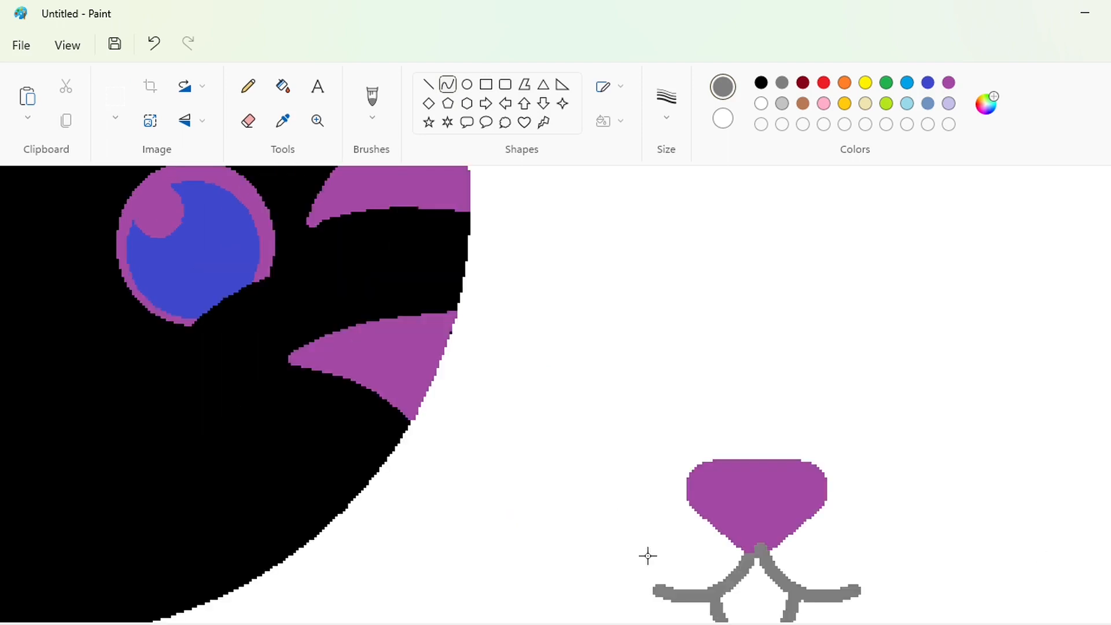
{"action": "left_click", "coordinate": [428, 84]}
{"action": "left_click", "coordinate": [948, 82]}
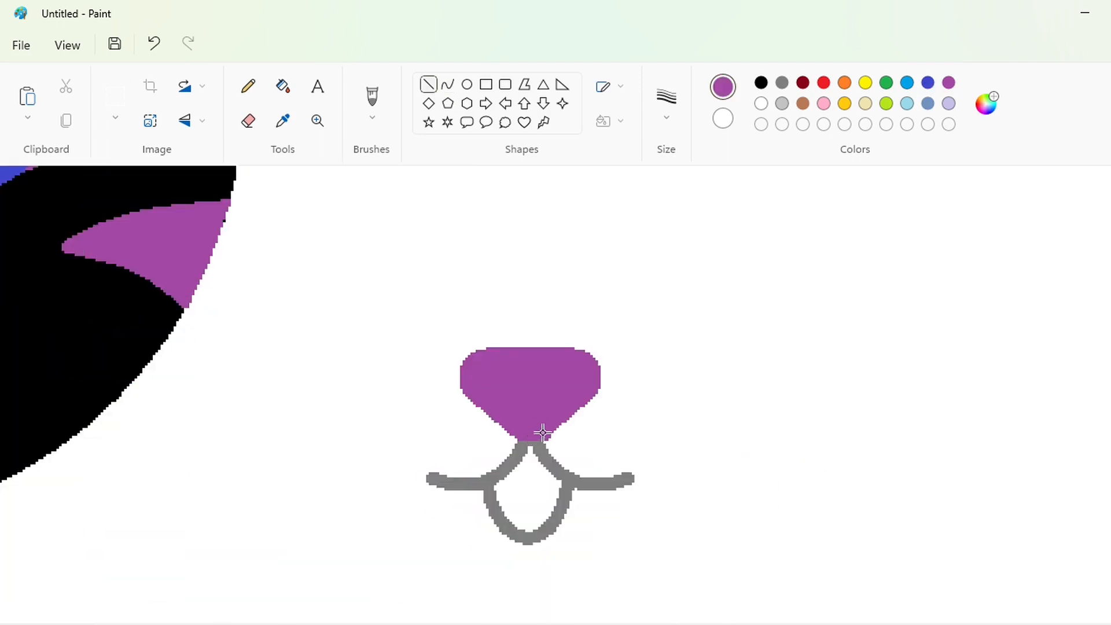
- Outline a rounded tongue inside the open mouth with an indigo curve and fill it with indigo
{"action": "scroll", "coordinate": [637, 419], "scroll_direction": "down", "scroll_amount": 2}
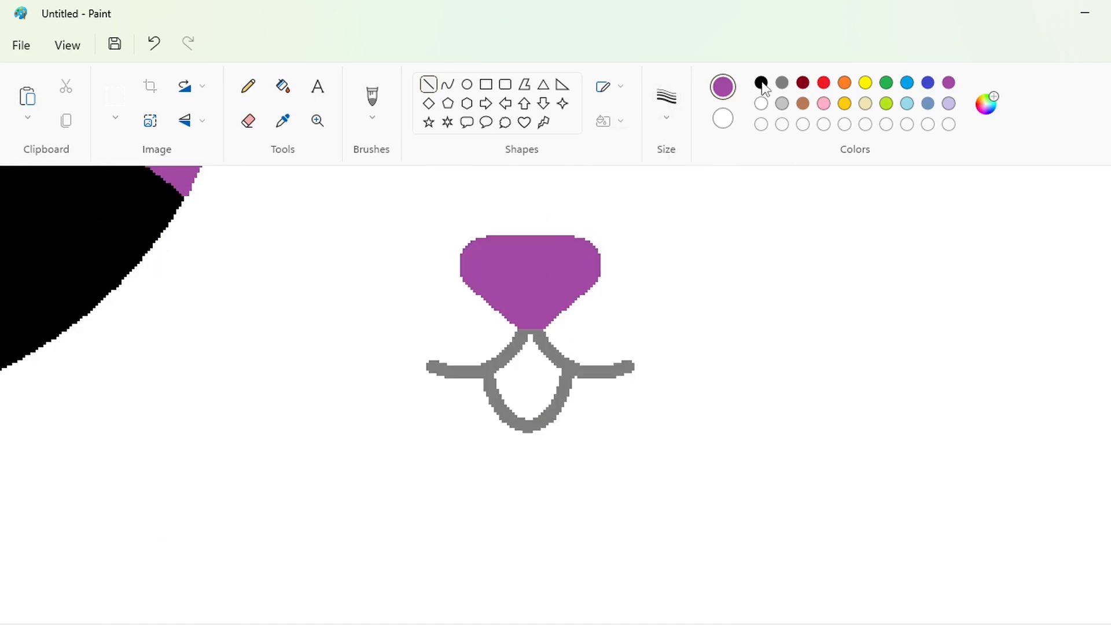
{"action": "left_click", "coordinate": [927, 82]}
{"action": "left_click_drag", "start_coordinate": [520, 387], "coordinate": [528, 354]}
{"action": "key", "text": "ctrl+z"}
{"action": "left_click", "coordinate": [447, 85]}
{"action": "left_click", "coordinate": [283, 85]}
{"action": "left_click", "coordinate": [526, 399]}
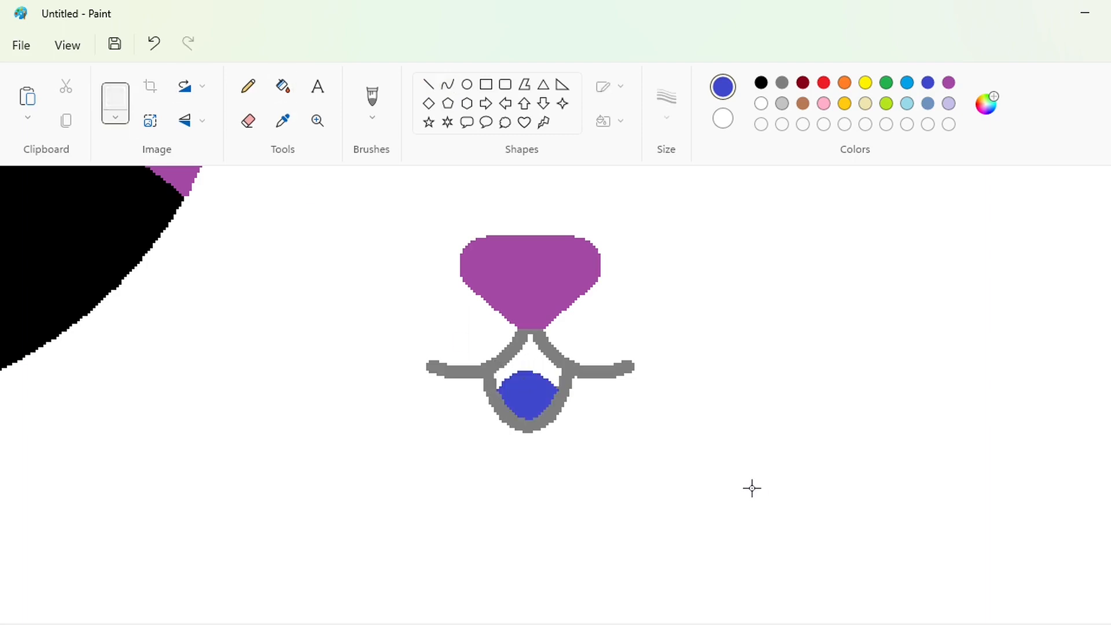
- Copy the nose and mouth and paste them centered on the face below the eyes
{"action": "left_click_drag", "start_coordinate": [721, 493], "coordinate": [297, 188]}
{"action": "left_click", "coordinate": [310, 569]}
{"action": "left_click_drag", "start_coordinate": [307, 623], "coordinate": [227, 614]}
{"action": "scroll", "coordinate": [590, 590], "scroll_direction": "down", "scroll_amount": 5}
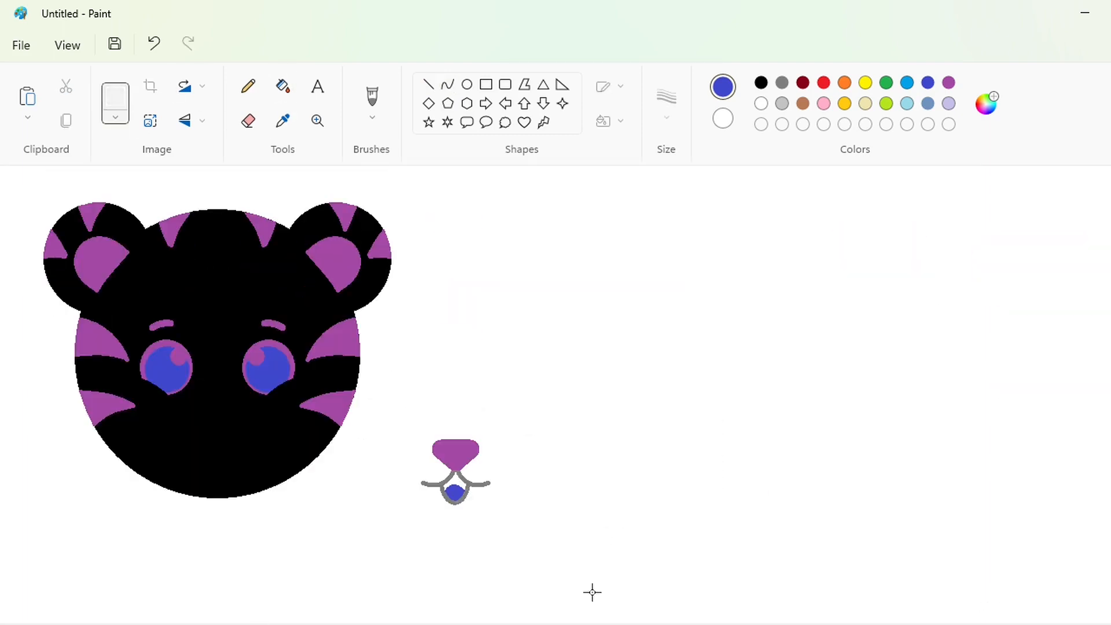
{"action": "key", "text": "ctrl+v"}
{"action": "left_click_drag", "start_coordinate": [107, 249], "coordinate": [378, 424]}
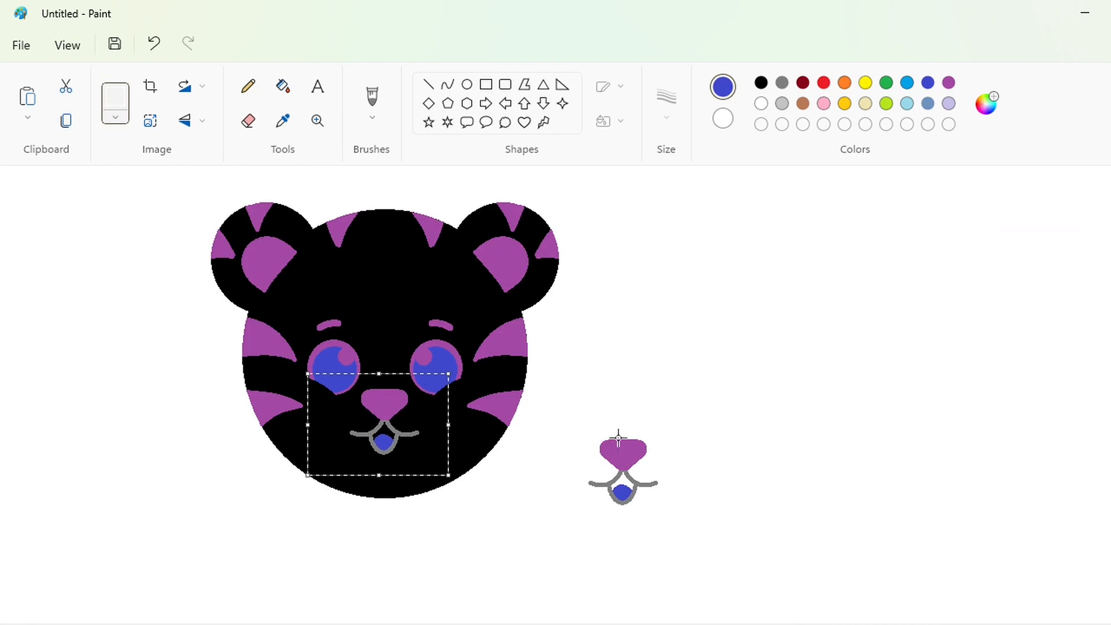
- Fill the leftover nose and mouth beside the head with white
{"action": "left_click", "coordinate": [283, 85]}
{"action": "left_click", "coordinate": [630, 455]}
{"action": "left_click", "coordinate": [628, 476]}
{"action": "left_click", "coordinate": [624, 492]}
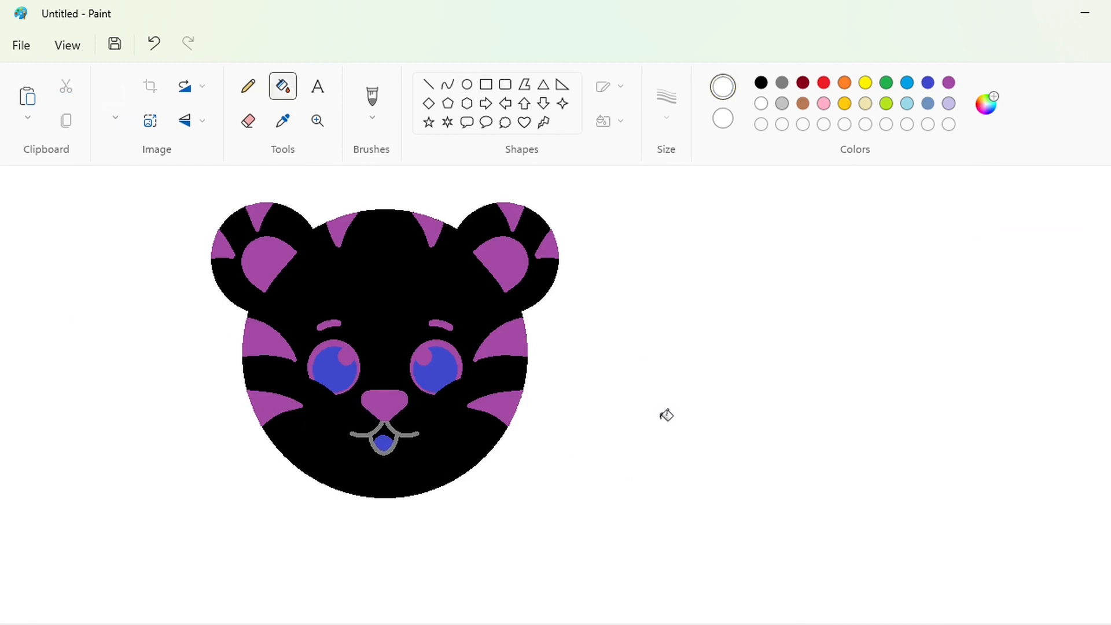
- Undo the white fills and the nose and mouth pasted on the face
{"action": "key", "text": "ctrl+z"}
{"action": "key", "text": "ctrl+z"}
{"action": "key", "text": "ctrl+z"}
{"action": "key", "text": "ctrl+z"}
- Draw three curved indigo whiskers on the left side of the nose and taper their outer ends with white lines
{"action": "scroll", "coordinate": [884, 490], "scroll_direction": "up", "scroll_amount": 1}
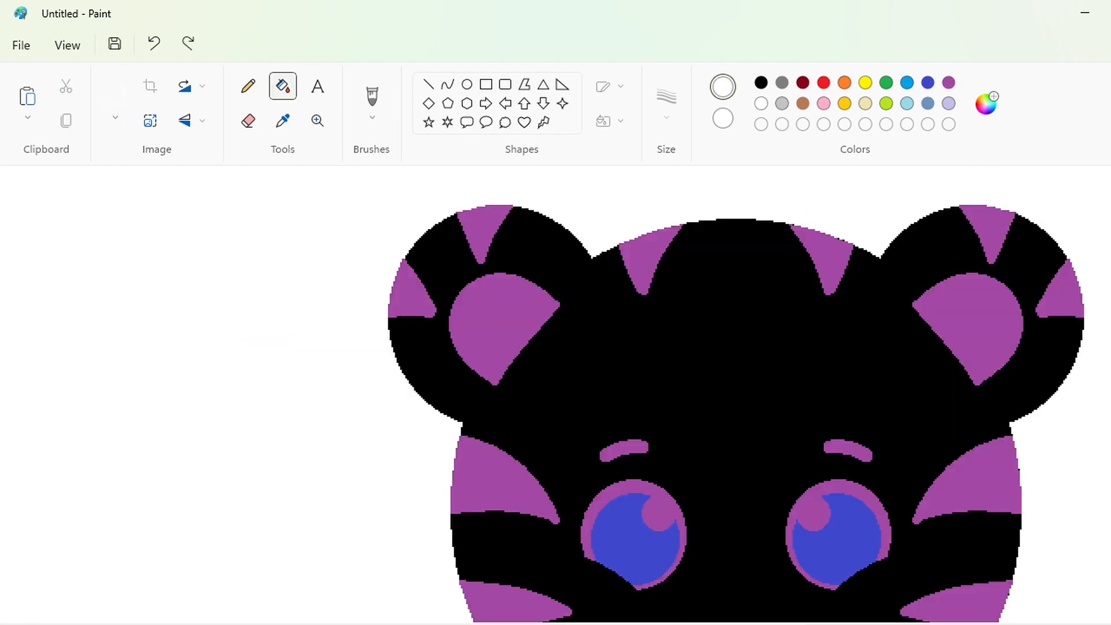
{"action": "left_click", "coordinate": [447, 84]}
{"action": "left_click", "coordinate": [928, 82]}
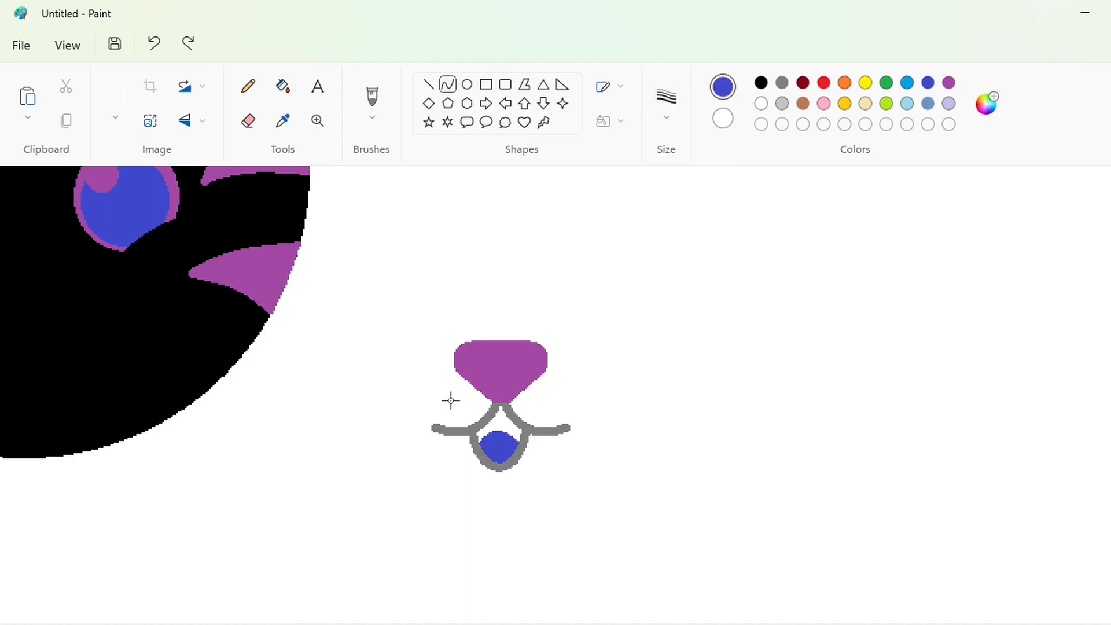
{"action": "mouse_move", "coordinate": [470, 414]}
{"action": "left_mouse_down"}
{"action": "mouse_move", "coordinate": [357, 424]}
{"action": "mouse_move", "coordinate": [407, 414]}
{"action": "mouse_move", "coordinate": [367, 391]}
{"action": "left_mouse_up"}
{"action": "mouse_move", "coordinate": [419, 396]}
{"action": "left_mouse_down"}
{"action": "mouse_move", "coordinate": [378, 351]}
{"action": "mouse_move", "coordinate": [410, 354]}
{"action": "left_mouse_up"}
{"action": "left_click", "coordinate": [428, 84]}
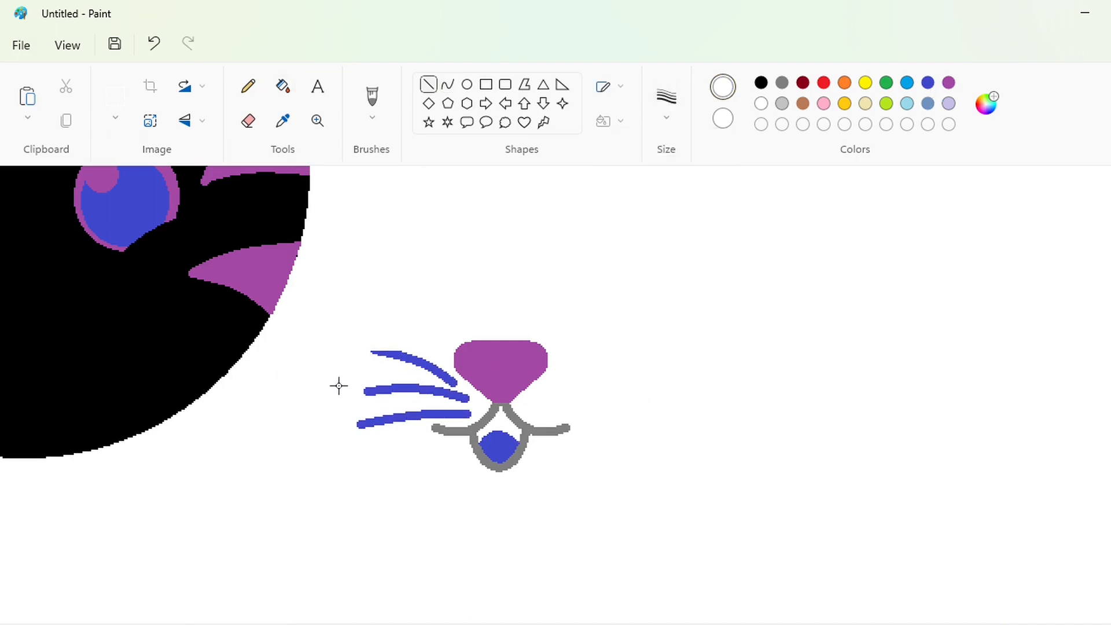
- Copy the nose, mouth and whiskers, flip the pasted copy horizontally and align it to create the right-hand whiskers
{"action": "left_click", "coordinate": [115, 96]}
{"action": "left_click_drag", "start_coordinate": [312, 307], "coordinate": [663, 540]}
{"action": "key", "text": "ctrl+c"}
{"action": "key", "text": "ctrl+v"}
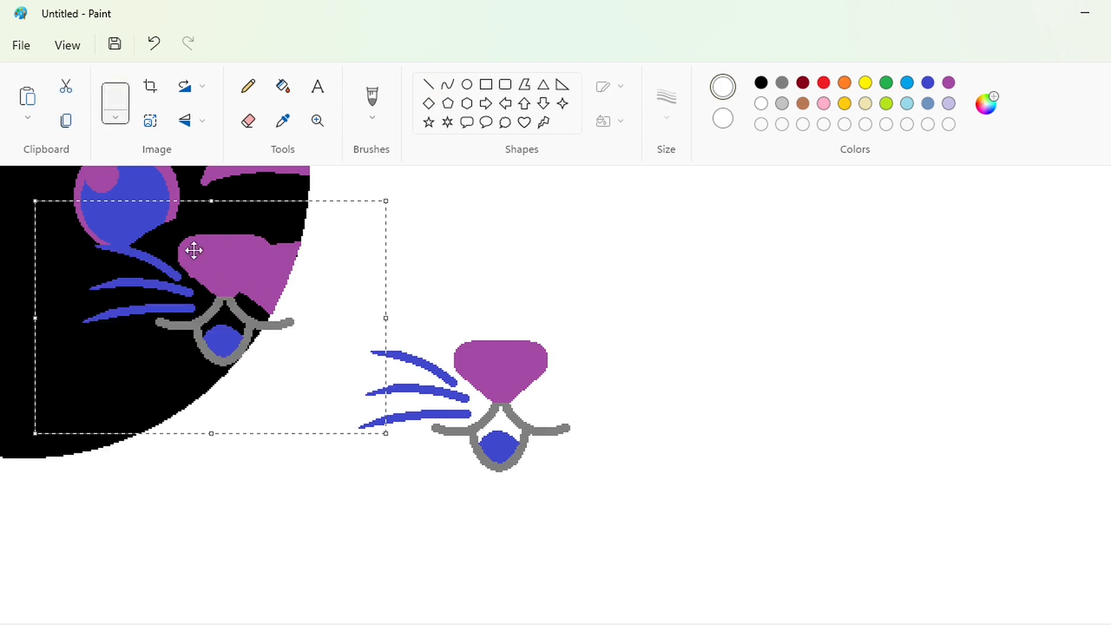
{"action": "left_click", "coordinate": [184, 123]}
{"action": "left_click_drag", "start_coordinate": [377, 284], "coordinate": [680, 392]}
{"action": "key", "text": "Left"}
{"action": "key", "text": "Left"}
{"action": "left_click", "coordinate": [380, 295]}
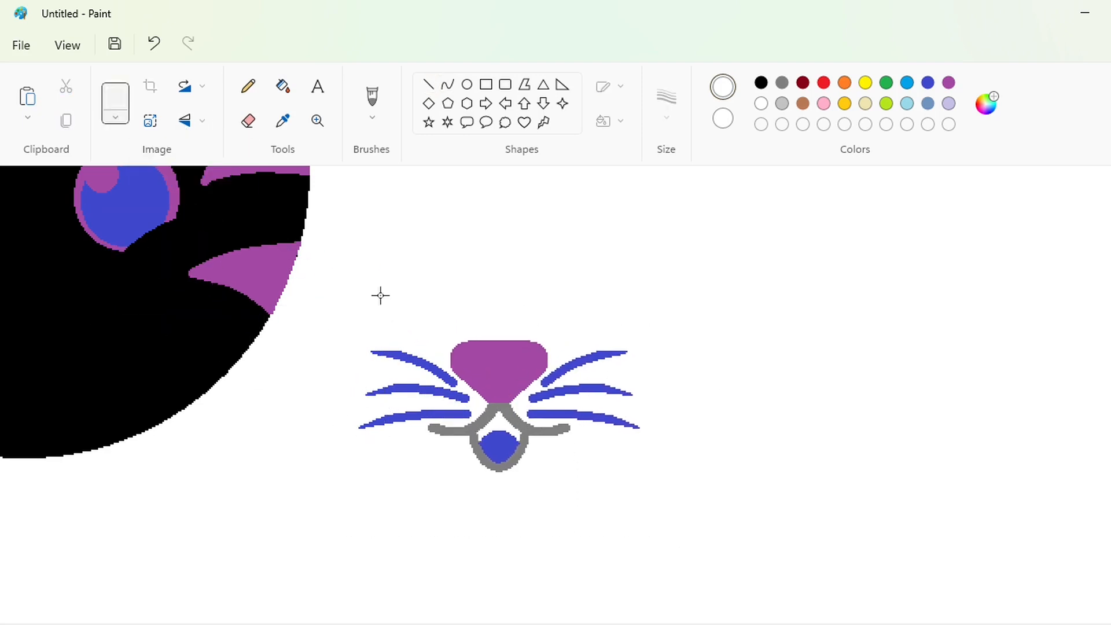
- Copy the complete nose, mouth and whiskers beside the head and paste a duplicate
{"action": "left_click_drag", "start_coordinate": [321, 283], "coordinate": [783, 570]}
{"action": "key", "text": "ctrl+Page_Down"}
{"action": "scroll", "coordinate": [712, 560], "scroll_direction": "up", "scroll_amount": 2}
{"action": "scroll", "coordinate": [711, 561], "scroll_direction": "left", "scroll_amount": 5}
{"action": "key", "text": "ctrl+v"}
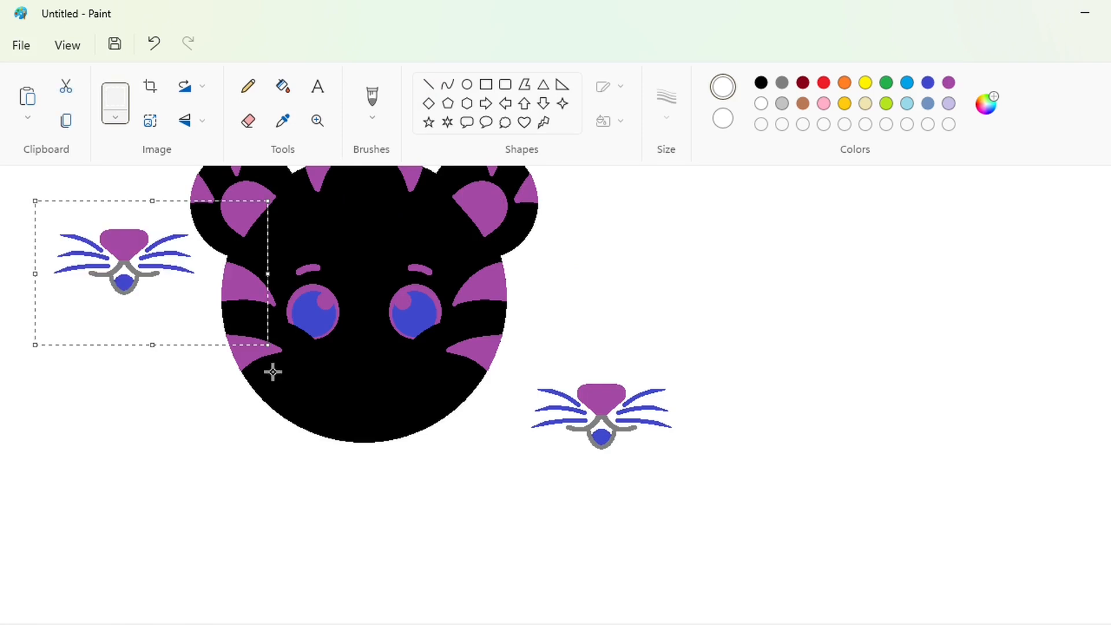
- Move the pasted nose, mouth and whiskers onto the face and center them just below the eyes
{"action": "left_click_drag", "start_coordinate": [128, 241], "coordinate": [364, 355]}
{"action": "key", "text": "Right"}
{"action": "key", "text": "Right"}
{"action": "key", "text": "Right"}
{"action": "key", "text": "Up"}
{"action": "key", "text": "Up"}
{"action": "key", "text": "Up"}
{"action": "key", "text": "Up"}
{"action": "key", "text": "Up"}
{"action": "key", "text": "Up"}
{"action": "key", "text": "Up"}
{"action": "key", "text": "Up"}
{"action": "key", "text": "Up"}
{"action": "key", "text": "Up"}
{"action": "key", "text": "Up"}
{"action": "key", "text": "Up"}
{"action": "key", "text": "Up"}
{"action": "key", "text": "Up"}
{"action": "key", "text": "Up"}
{"action": "key", "text": "Up"}
{"action": "key", "text": "Up"}
{"action": "key", "text": "Up"}
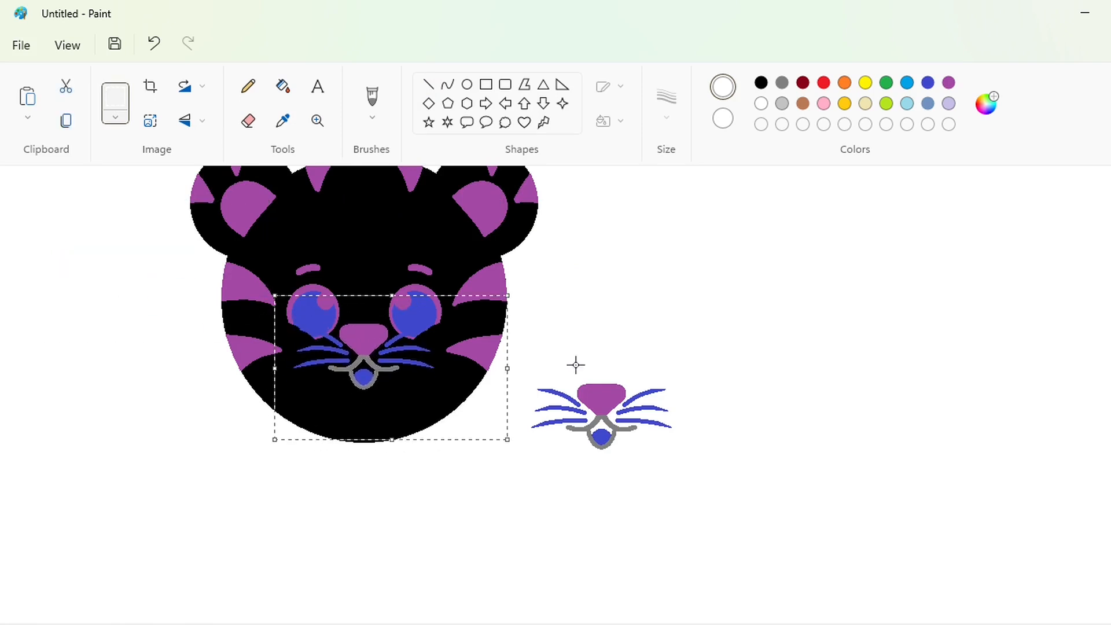
{"action": "key", "text": "Right"}
{"action": "key", "text": "Down"}
{"action": "key", "text": "Down"}
{"action": "key", "text": "Down"}
{"action": "key", "text": "Down"}
{"action": "key", "text": "Down"}
{"action": "key", "text": "Down"}
{"action": "key", "text": "Down"}
{"action": "key", "text": "Down"}
{"action": "key", "text": "Down"}
{"action": "key", "text": "Down"}
{"action": "key", "text": "Down"}
{"action": "key", "text": "Down"}
{"action": "key", "text": "Down"}
{"action": "key", "text": "Down"}
{"action": "key", "text": "Down"}
{"action": "key", "text": "Down"}
{"action": "key", "text": "Down"}
{"action": "key", "text": "Down"}
{"action": "key", "text": "Down"}
{"action": "key", "text": "Down"}
{"action": "left_click", "coordinate": [751, 409]}
- Cover the leftover nose, mouth and whiskers beside the head with a white filled rectangle
{"action": "scroll", "coordinate": [751, 409], "scroll_direction": "down", "scroll_amount": 1}
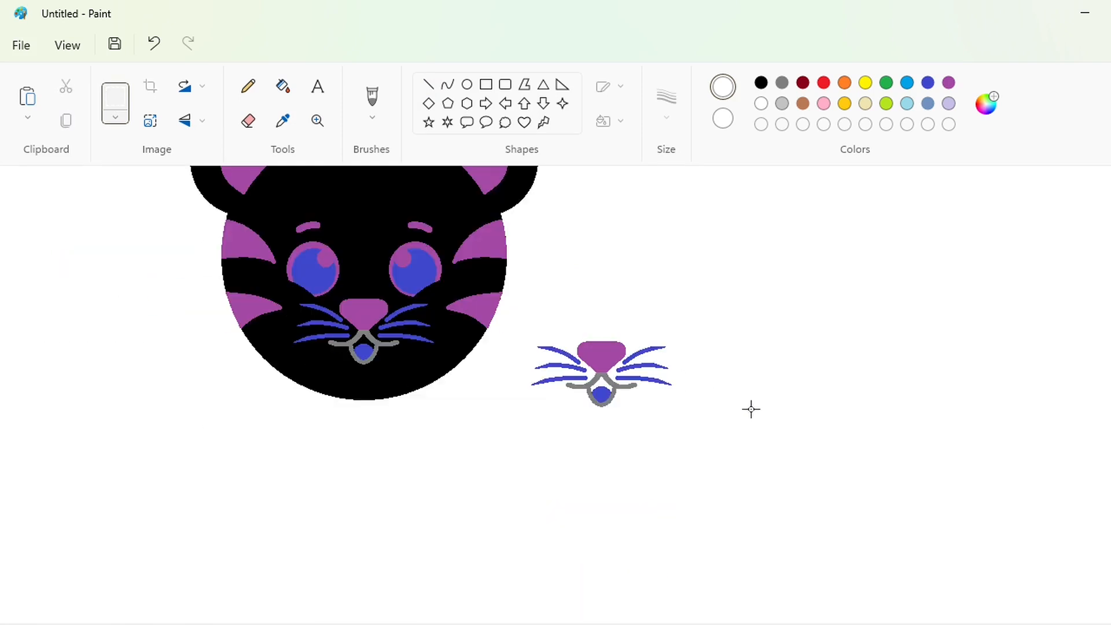
{"action": "left_click", "coordinate": [486, 84]}
{"action": "left_click", "coordinate": [621, 120]}
{"action": "left_click", "coordinate": [535, 176]}
{"action": "left_click_drag", "start_coordinate": [513, 329], "coordinate": [695, 401]}
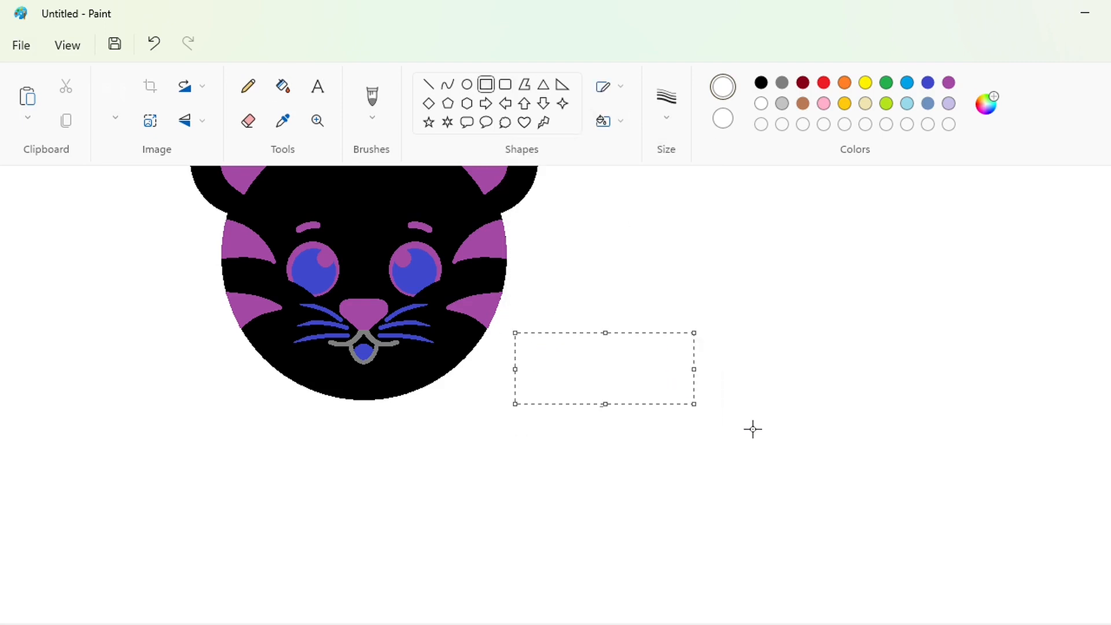
{"action": "left_click", "coordinate": [735, 453]}
- Draw purple curves below the head for the left neck and both sides of the body
{"action": "scroll", "coordinate": [610, 389], "scroll_direction": "up", "scroll_amount": 3}
{"action": "scroll", "coordinate": [675, 565], "scroll_direction": "down", "scroll_amount": 3}
{"action": "scroll", "coordinate": [675, 566], "scroll_direction": "left", "scroll_amount": 2}
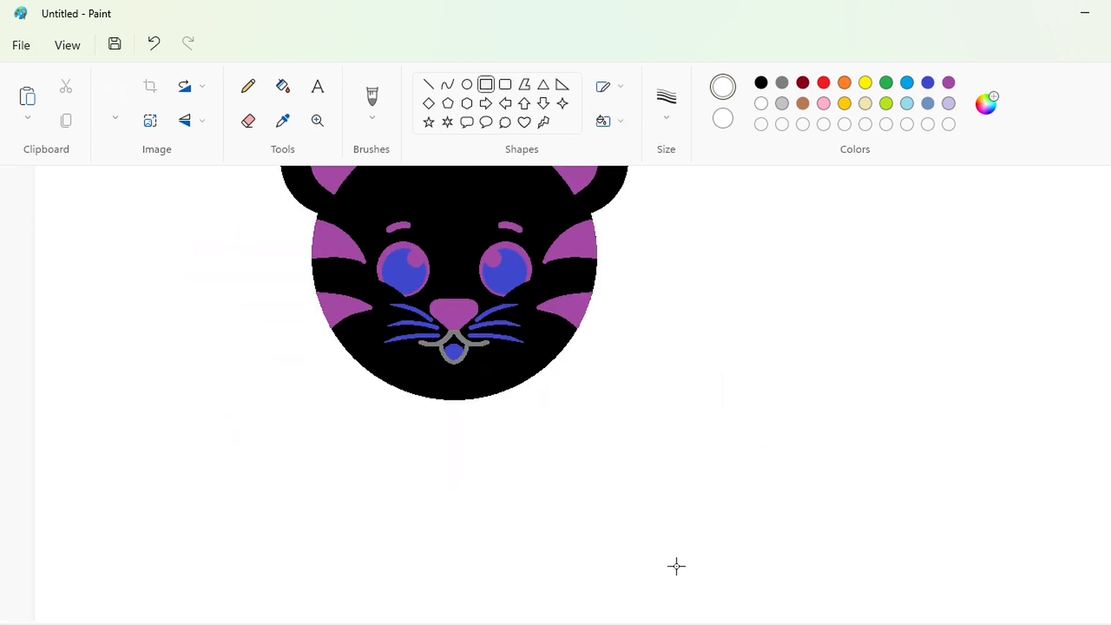
{"action": "scroll", "coordinate": [519, 585], "scroll_direction": "right", "scroll_amount": 1}
{"action": "left_click", "coordinate": [448, 84]}
{"action": "left_click", "coordinate": [948, 82]}
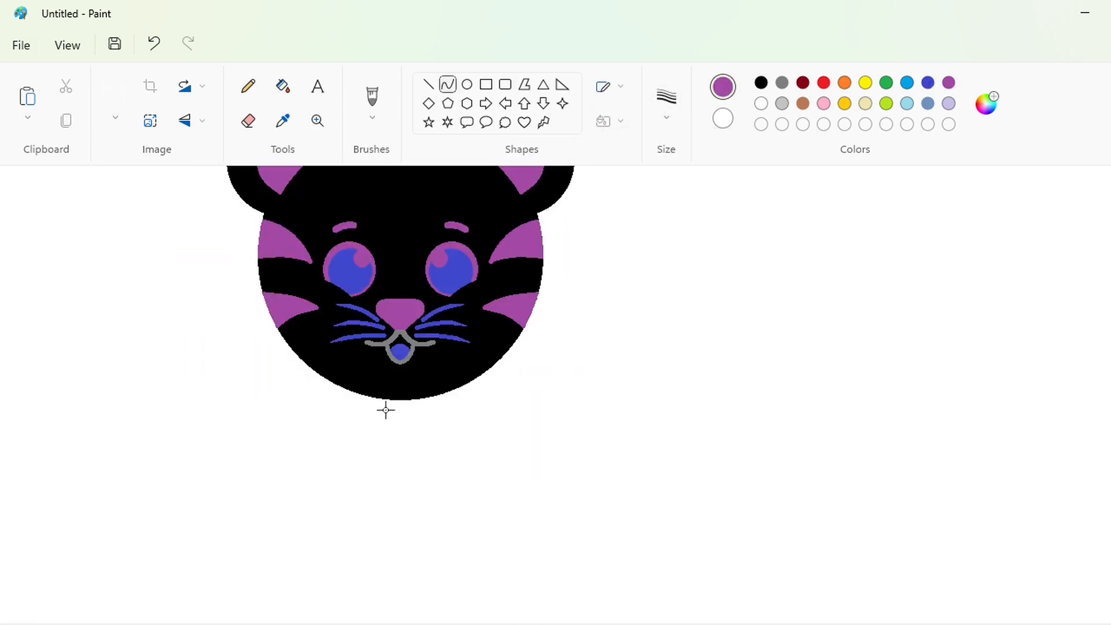
{"action": "left_click_drag", "start_coordinate": [282, 379], "coordinate": [255, 509]}
{"action": "mouse_move", "coordinate": [258, 452]}
{"action": "left_mouse_down"}
{"action": "mouse_move", "coordinate": [255, 401]}
{"action": "mouse_move", "coordinate": [241, 466]}
{"action": "left_mouse_up"}
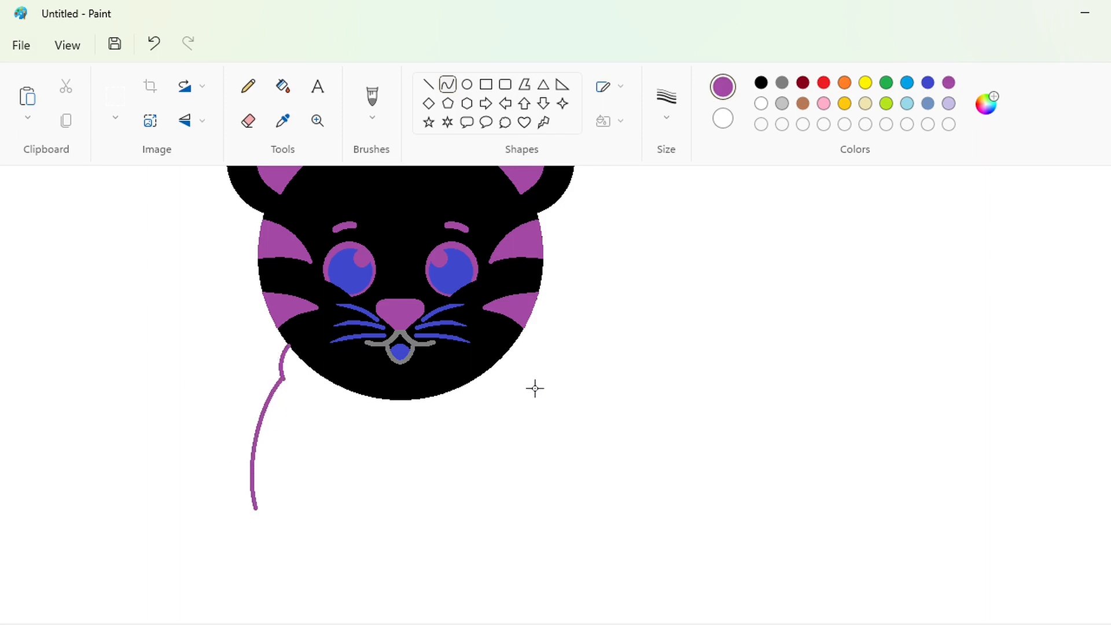
{"action": "left_click_drag", "start_coordinate": [521, 340], "coordinate": [563, 503]}
{"action": "left_click_drag", "start_coordinate": [544, 429], "coordinate": [574, 428]}
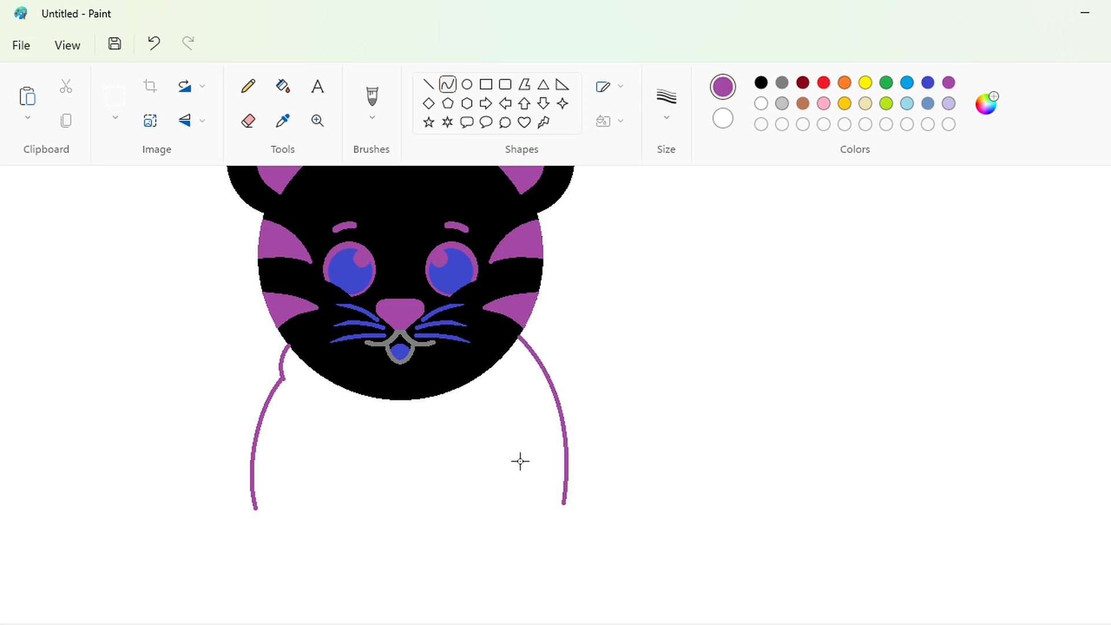
- Add the text "DANIEL" on the canvas to the right of the figure in Book Antiqua, size 100
{"action": "key", "text": "ctrl+minus"}
{"action": "left_click", "coordinate": [318, 87]}
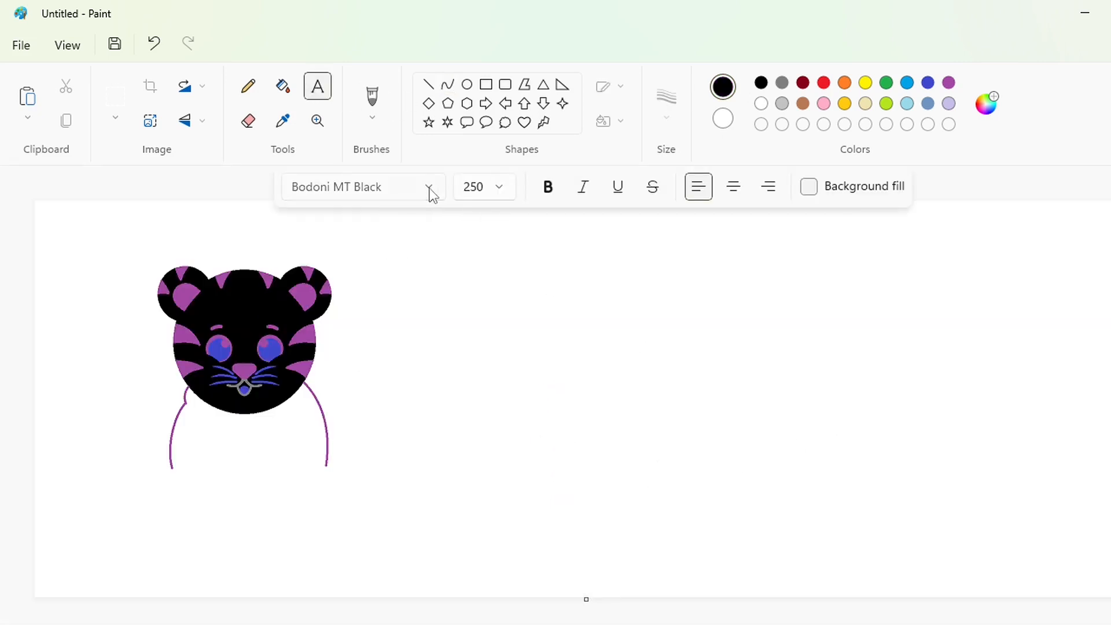
{"action": "left_click", "coordinate": [428, 186]}
{"action": "left_click", "coordinate": [359, 310]}
{"action": "left_click", "coordinate": [519, 192]}
{"action": "type", "text": "100"}
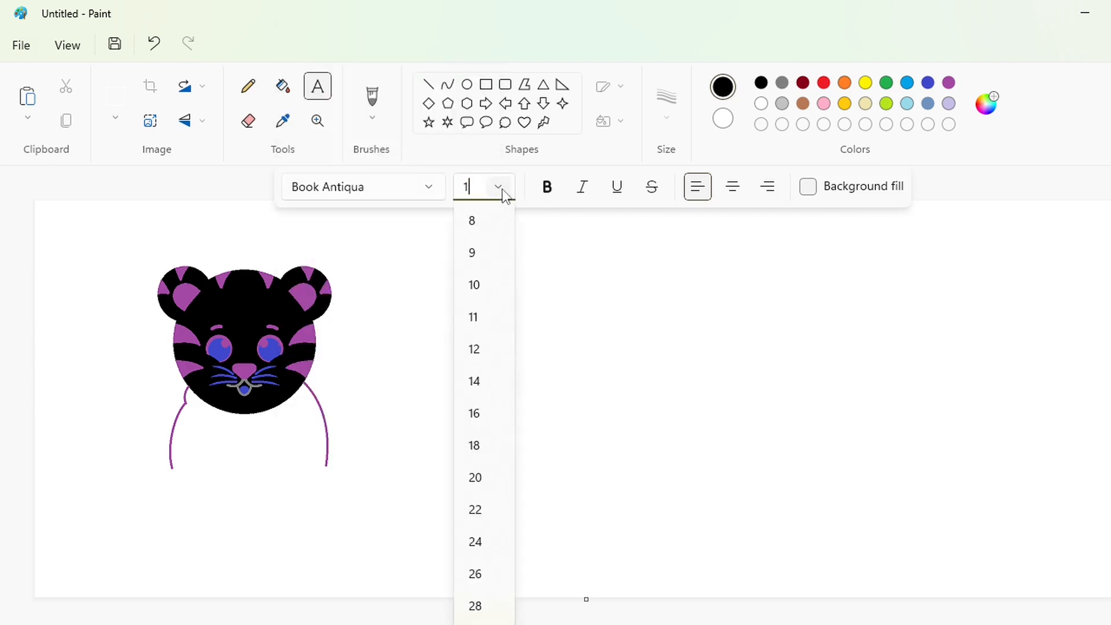
{"action": "left_click", "coordinate": [483, 345]}
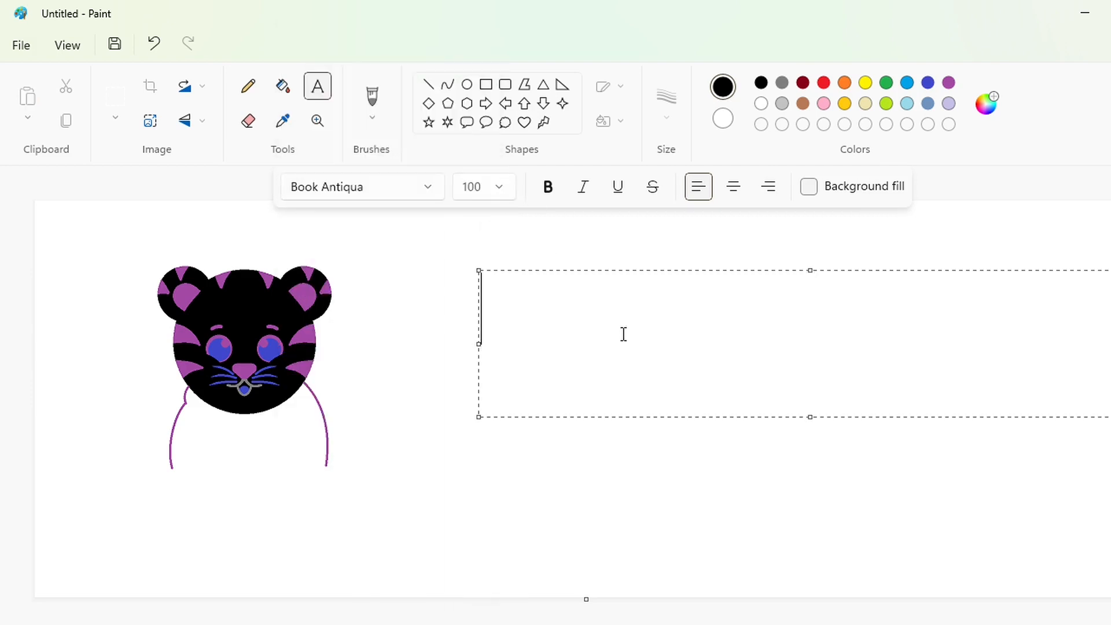
{"action": "type", "text": "DANIEL"}
- Set the size of the whole "DANIEL" text to 50
{"action": "key", "text": "ctrl+a"}
{"action": "left_click", "coordinate": [430, 190]}
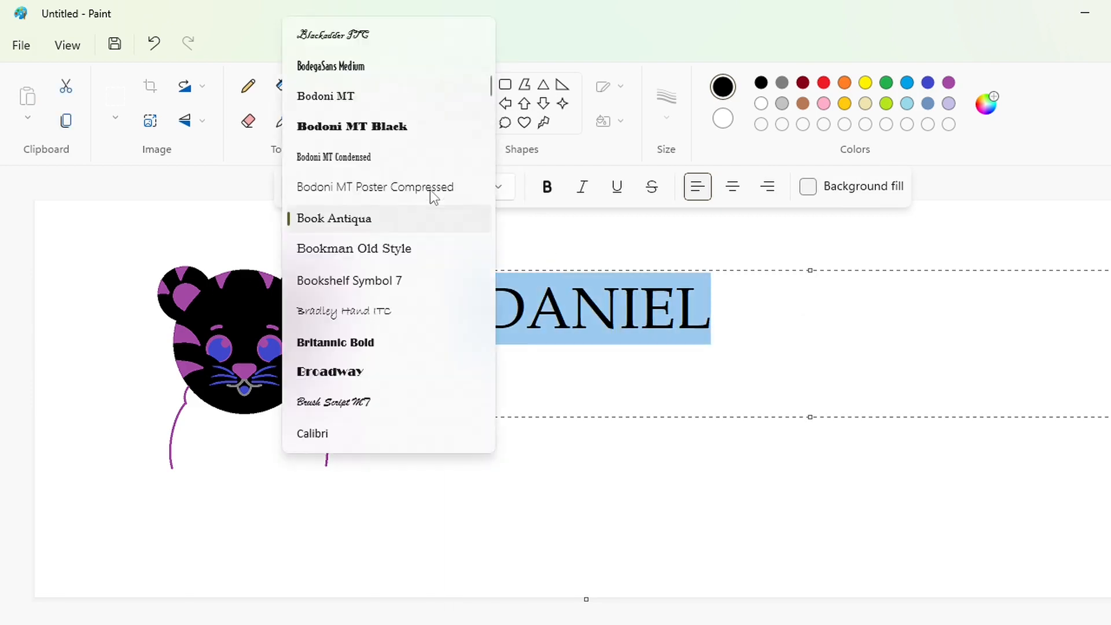
{"action": "left_click", "coordinate": [499, 186]}
{"action": "type", "text": "50"}
{"action": "key", "text": "Return"}
- Extend the title text to read "DANIEL TIGER'S"
{"action": "left_click", "coordinate": [693, 320]}
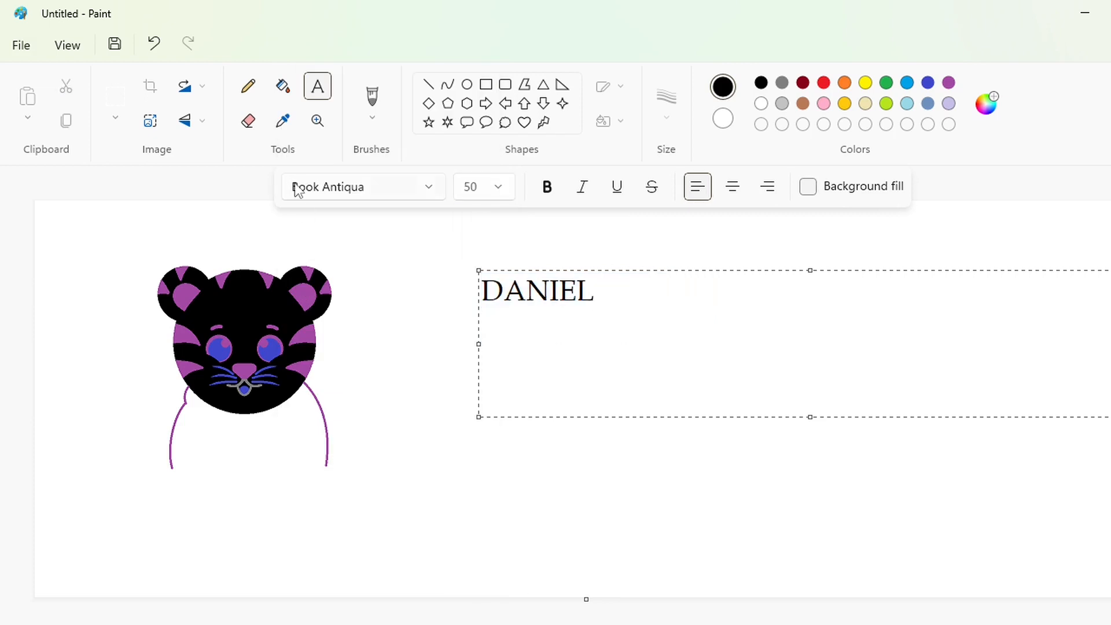
{"action": "type", "text": "TIGER"}
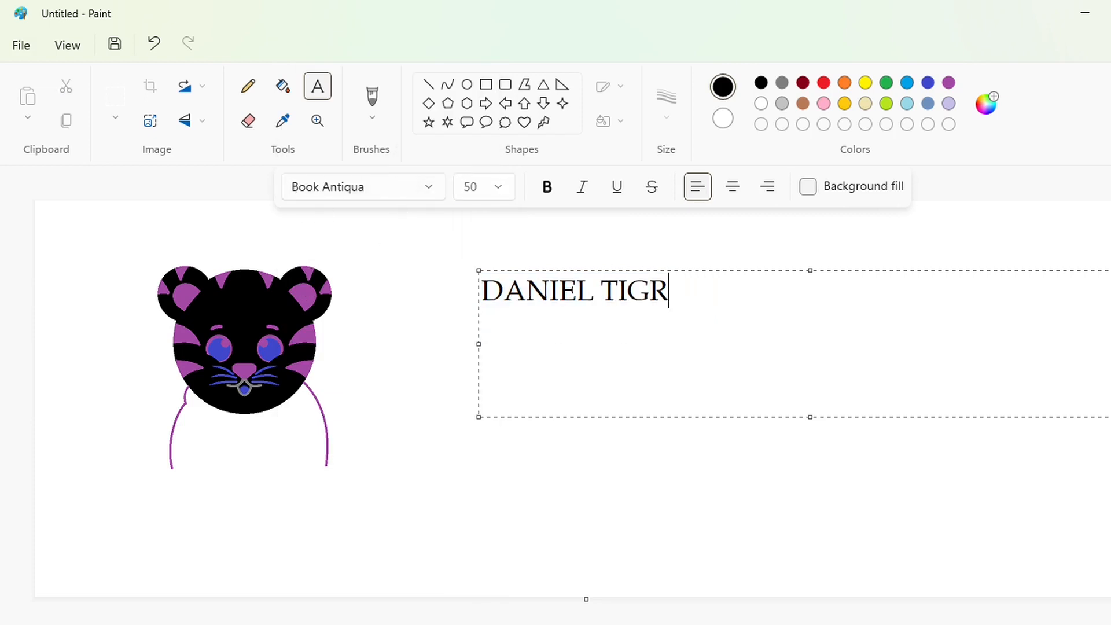
{"action": "type", "text": "'S"}
- Make the whole "DANIEL TIGER'S" text bold and set its font to Bookman Old Style
{"action": "key", "text": "ctrl+a"}
{"action": "left_click", "coordinate": [547, 188]}
{"action": "left_click", "coordinate": [430, 188]}
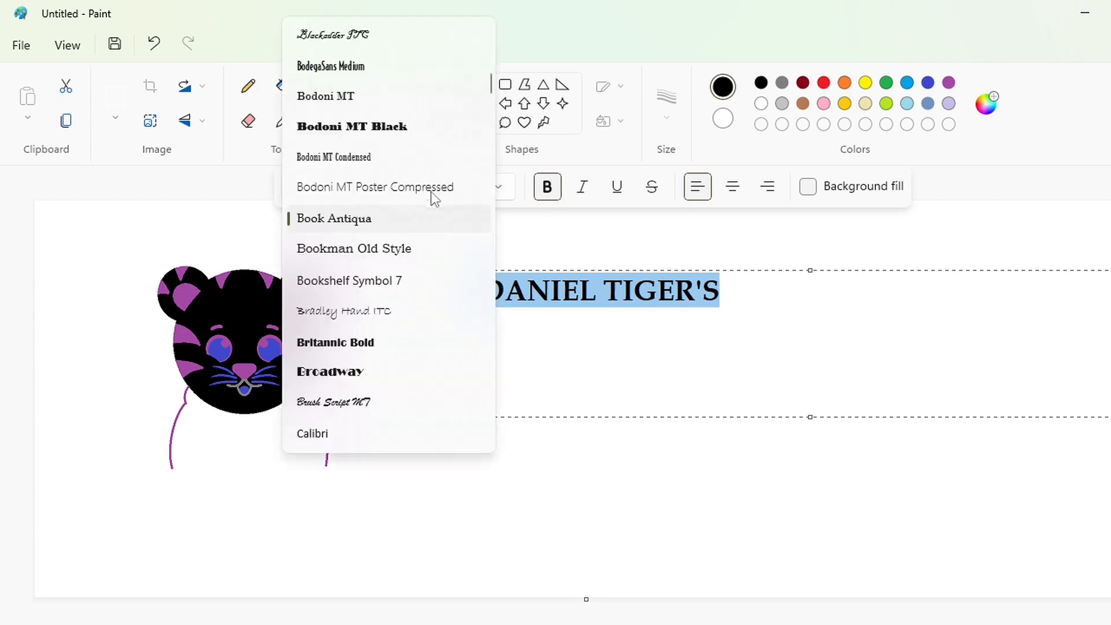
{"action": "left_click", "coordinate": [423, 242]}
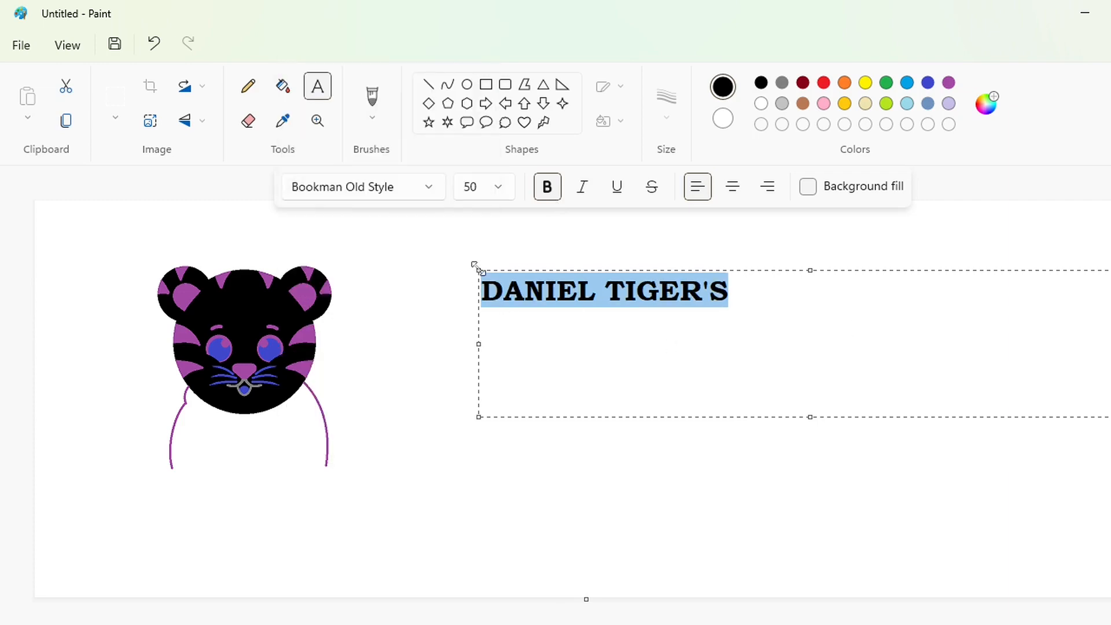
- Move the "DANIEL TIGER'S" text closer to the figure, enlarge it to size 100 and place it
{"action": "left_click_drag", "start_coordinate": [474, 266], "coordinate": [354, 311]}
{"action": "left_click", "coordinate": [499, 187]}
{"action": "type", "text": "70"}
{"action": "key", "text": "Return"}
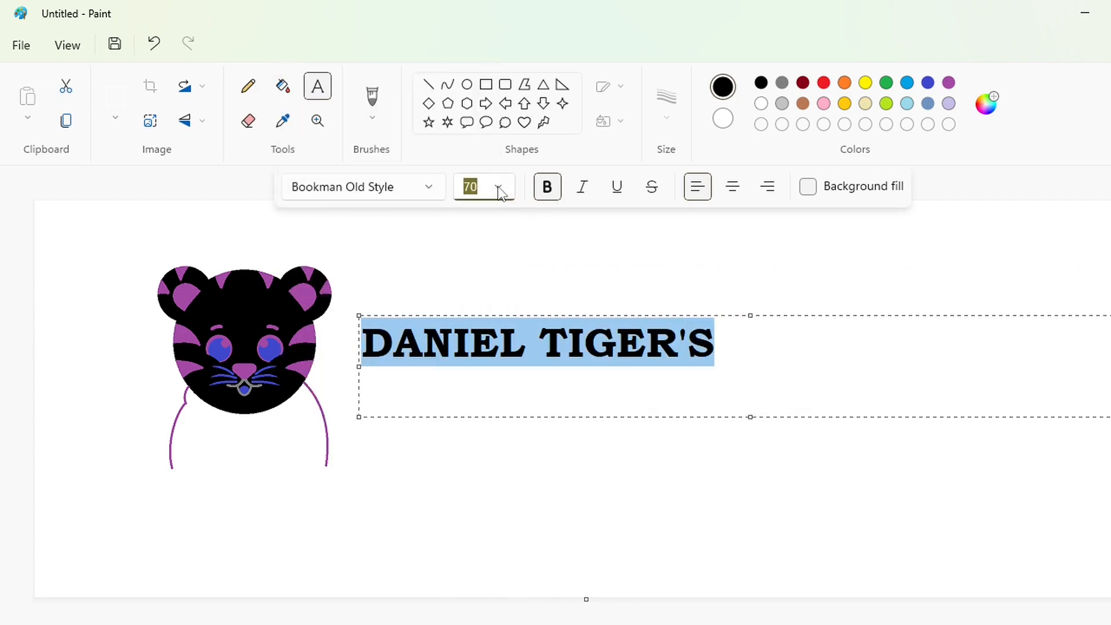
{"action": "left_click", "coordinate": [501, 193]}
{"action": "type", "text": "100"}
{"action": "key", "text": "Return"}
{"action": "left_click", "coordinate": [360, 313]}
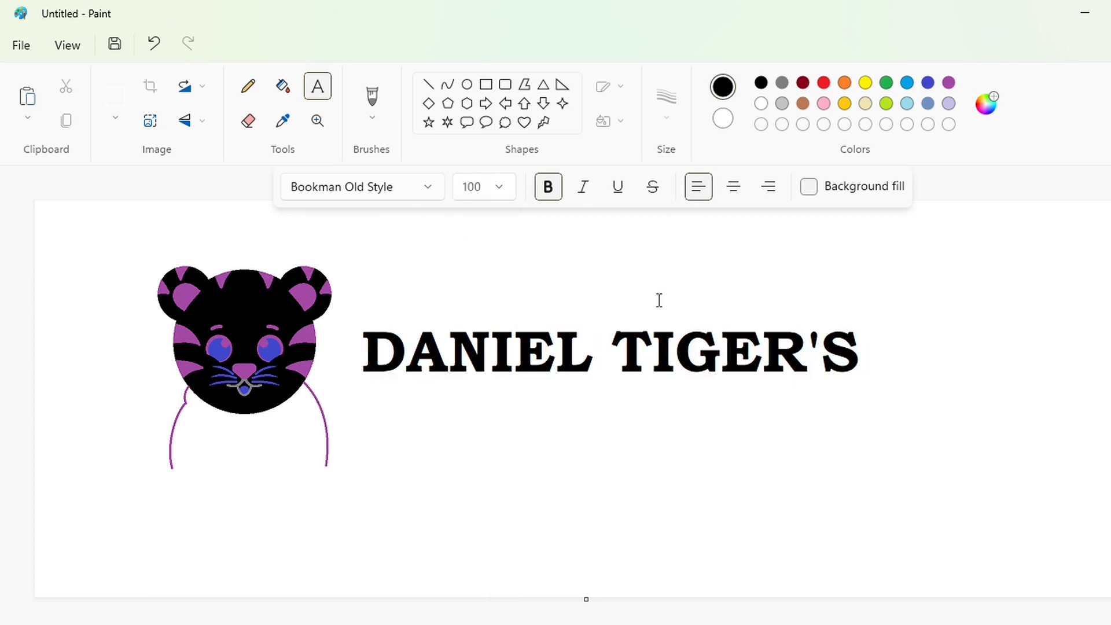
- Undo the placed title and start a new text to the right of the figure in size 120, entering "DANIEL'S"
{"action": "key", "text": "ctrl+z"}
{"action": "left_click", "coordinate": [384, 327]}
{"action": "left_click", "coordinate": [498, 189]}
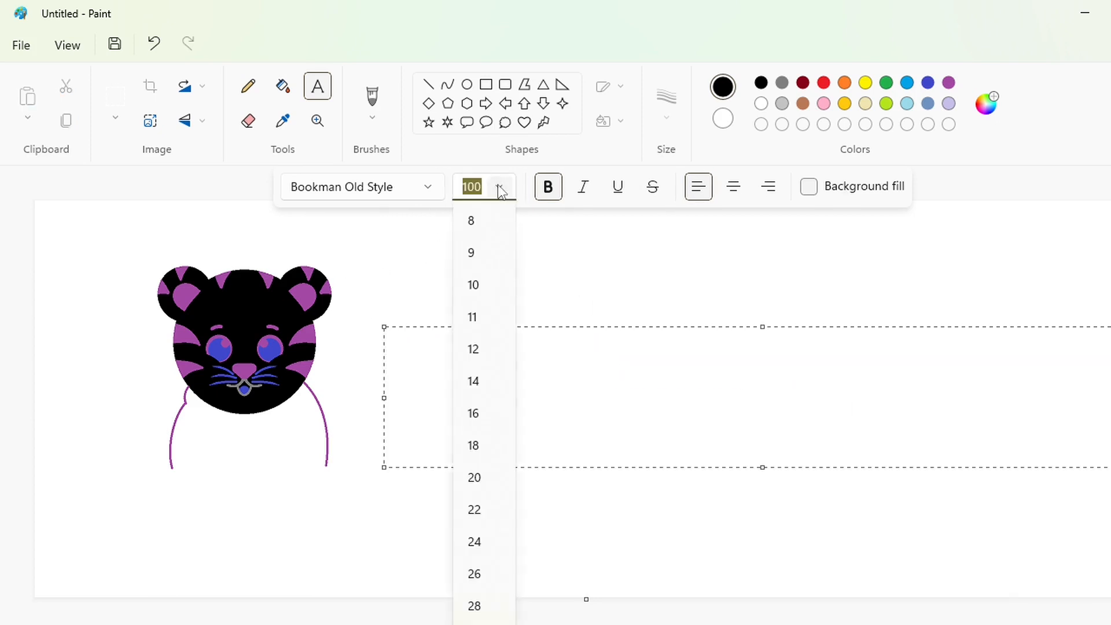
{"action": "type", "text": "120"}
{"action": "key", "text": "Return"}
{"action": "left_click", "coordinate": [517, 389]}
{"action": "type", "text": "DANIEL'S TIGER"}
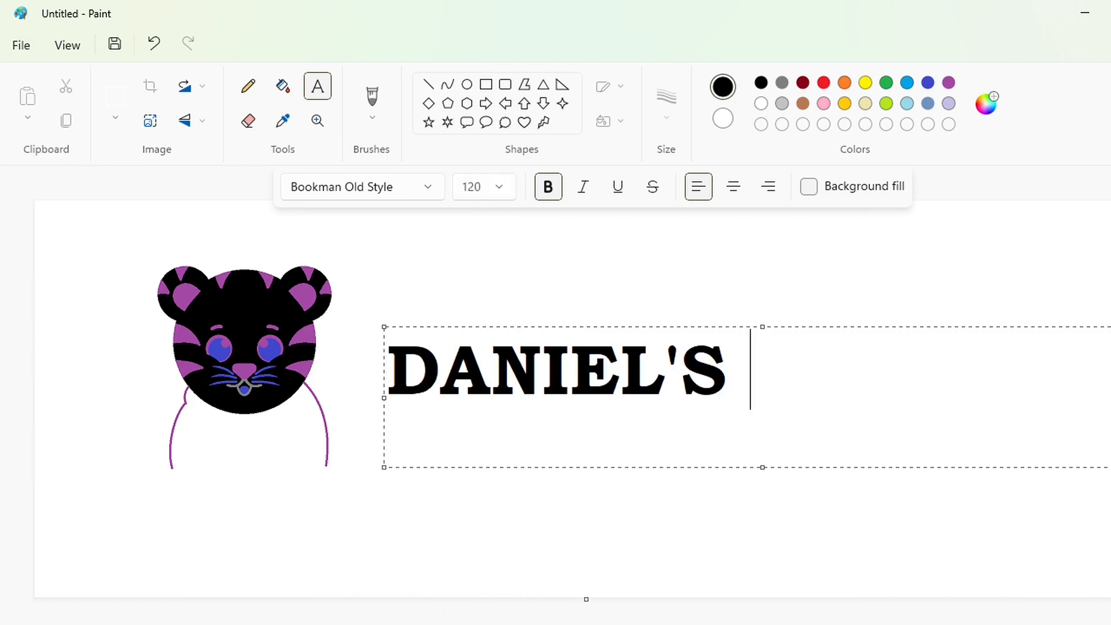
- Correct the title to read "DANIEL TIGER'S" and place it slightly higher, close beside the tiger's head
{"action": "key", "text": "BackSpace"}
{"action": "key", "text": "BackSpace"}
{"action": "key", "text": "BackSpace"}
{"action": "key", "text": "BackSpace"}
{"action": "key", "text": "BackSpace"}
{"action": "key", "text": "BackSpace"}
{"action": "key", "text": "BackSpace"}
{"action": "key", "text": "BackSpace"}
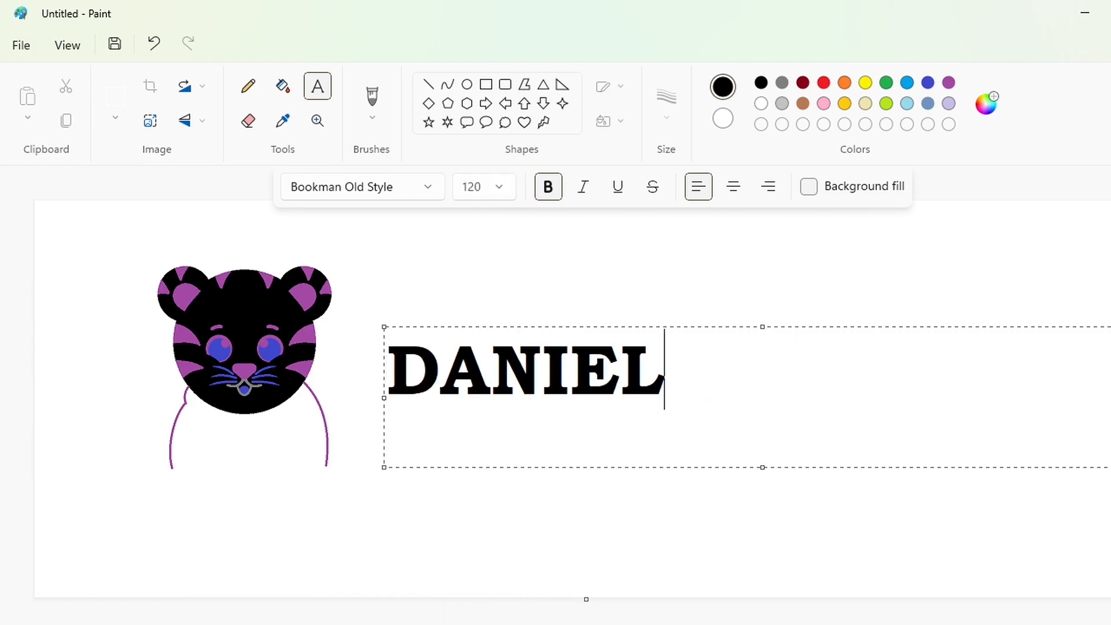
{"action": "type", "text": "TIGER'S"}
{"action": "left_click_drag", "start_coordinate": [382, 322], "coordinate": [349, 293]}
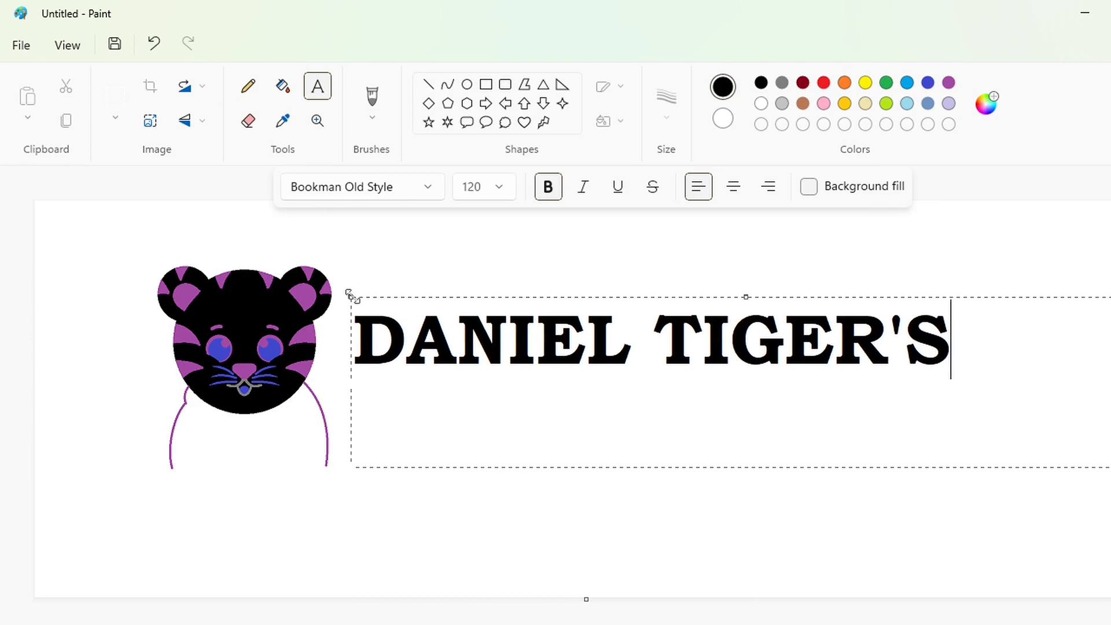
{"action": "left_click", "coordinate": [841, 546]}
- Add the text "NEIGHBORHOOD" under the "DANIEL TIGER'S" line and set its size to 115
{"action": "left_click", "coordinate": [347, 446]}
{"action": "type", "text": "NEIGHBORHOOD"}
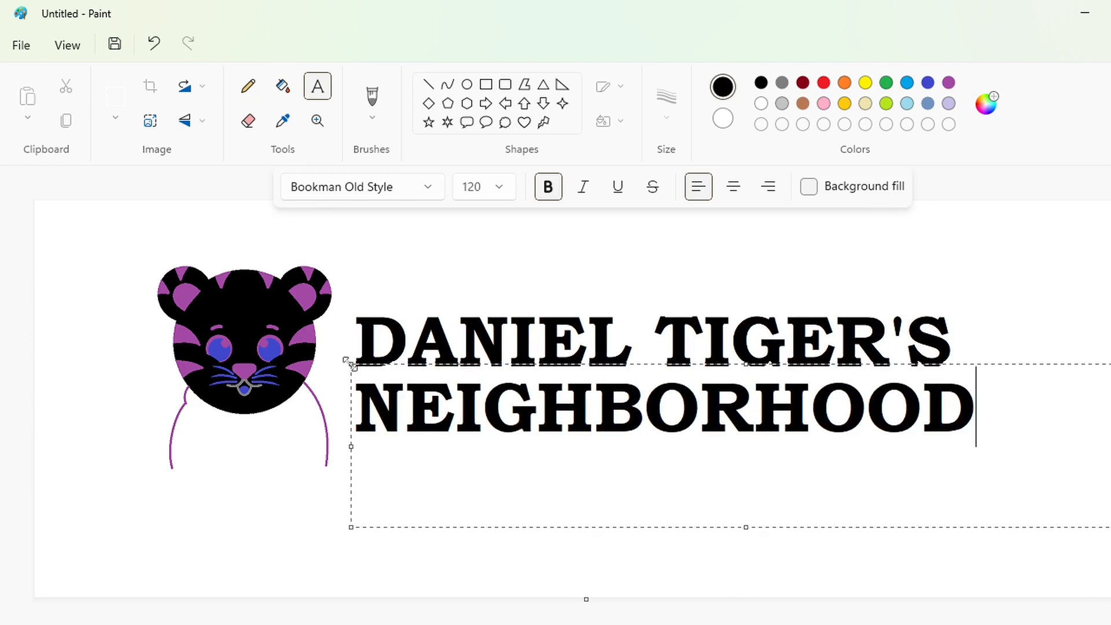
{"action": "key", "text": "ctrl+a"}
{"action": "left_click", "coordinate": [505, 189]}
{"action": "type", "text": "115"}
{"action": "left_click", "coordinate": [1012, 458]}
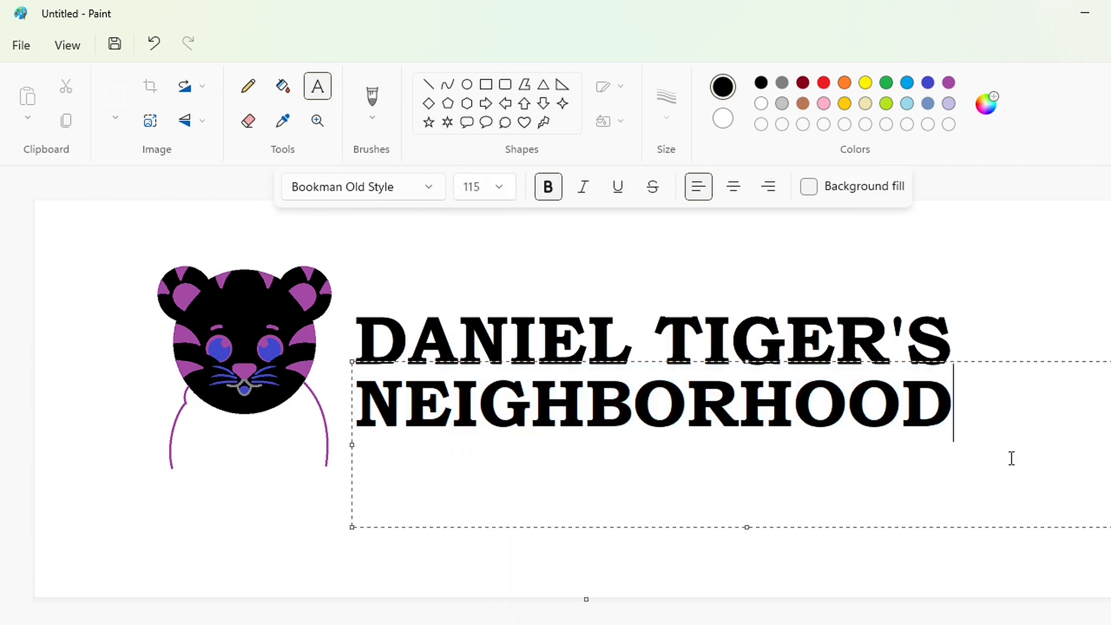
- Place the "NEIGHBORHOOD" text lower, then cut it out and paste it back close under the first line
{"action": "left_click_drag", "start_coordinate": [357, 360], "coordinate": [380, 412]}
{"action": "left_click", "coordinate": [124, 180]}
{"action": "left_click_drag", "start_coordinate": [357, 404], "coordinate": [1005, 523]}
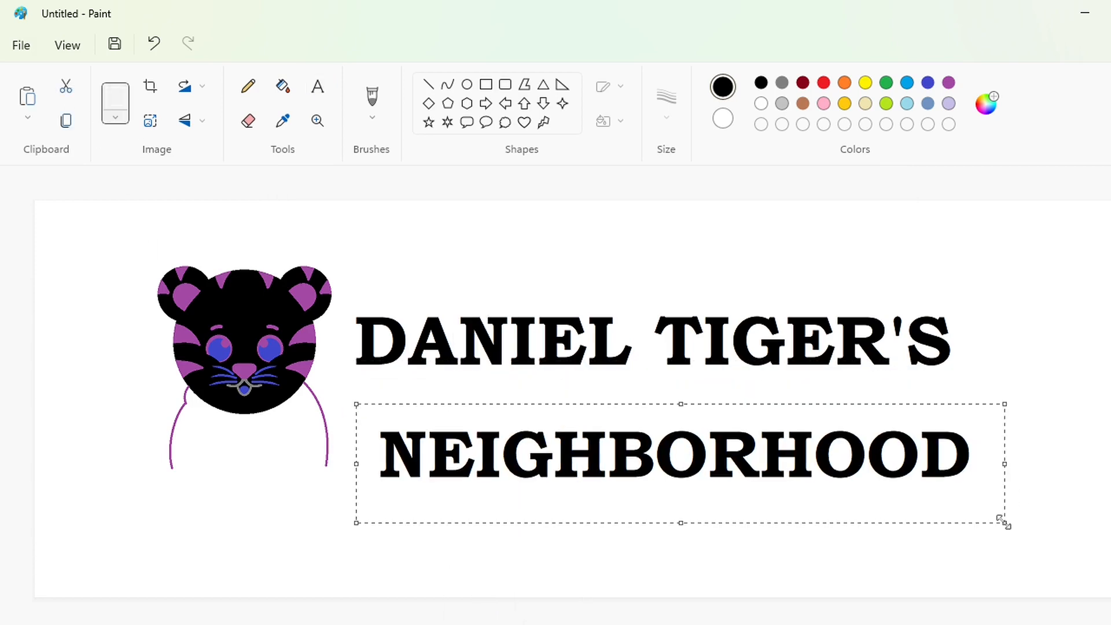
{"action": "key", "text": "ctrl+x"}
{"action": "key", "text": "ctrl+v"}
{"action": "left_click_drag", "start_coordinate": [297, 248], "coordinate": [595, 391]}
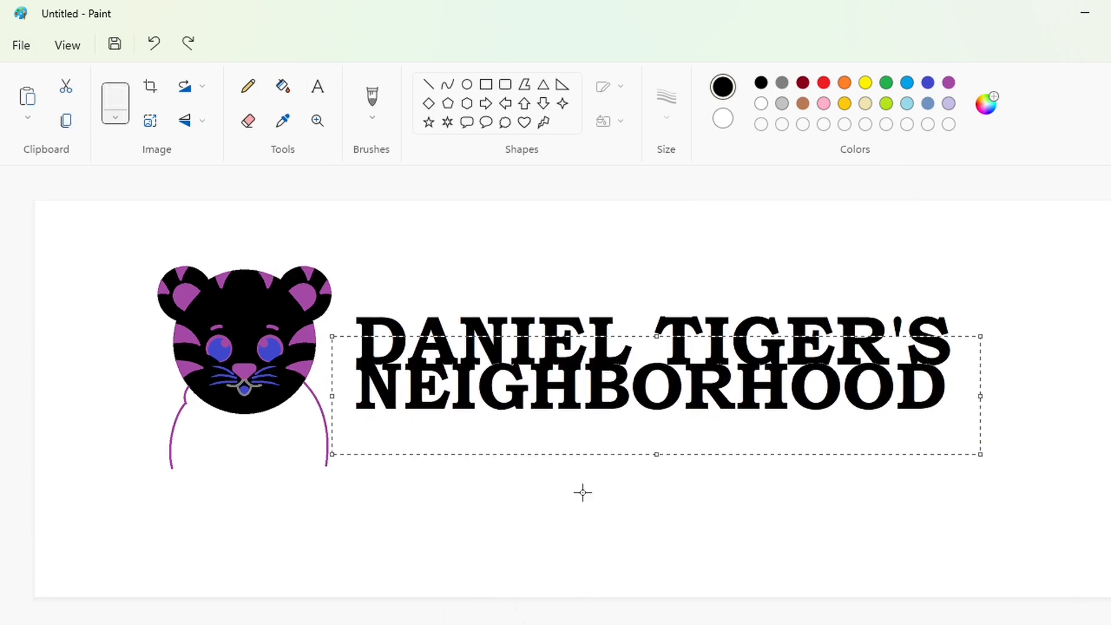
- Nudge the pasted "NEIGHBORHOOD" word downward, then delete it
{"action": "key", "text": "Down"}
{"action": "key", "text": "Down"}
{"action": "key", "text": "Down"}
{"action": "key", "text": "Down"}
{"action": "key", "text": "Down"}
{"action": "key", "text": "Down"}
{"action": "key", "text": "Down"}
{"action": "key", "text": "Down"}
{"action": "key", "text": "Down"}
{"action": "key", "text": "Down"}
{"action": "key", "text": "Down"}
{"action": "key", "text": "Down"}
{"action": "key", "text": "Down"}
{"action": "key", "text": "Down"}
{"action": "key", "text": "Down"}
{"action": "key", "text": "Down"}
{"action": "key", "text": "Down"}
{"action": "key", "text": "Down"}
{"action": "key", "text": "Delete"}
- Add the text "NEIGHBORHOOD" again below "DANIEL TIGER'S" and set its size to 120
{"action": "left_click", "coordinate": [317, 86]}
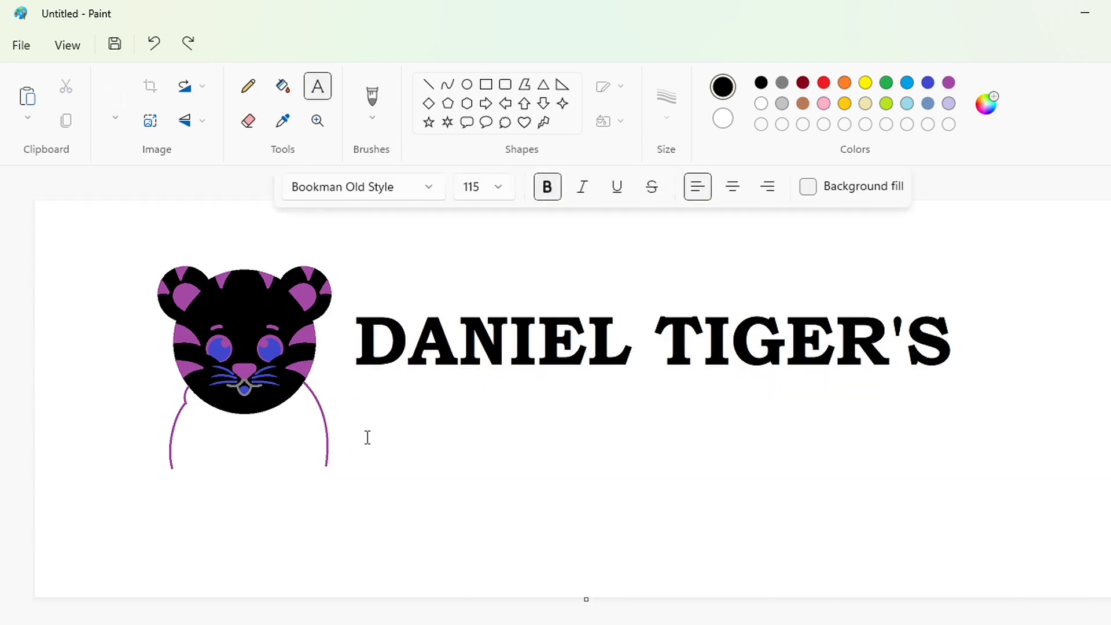
{"action": "left_click", "coordinate": [359, 427]}
{"action": "type", "text": "NEIGHBORHOOD"}
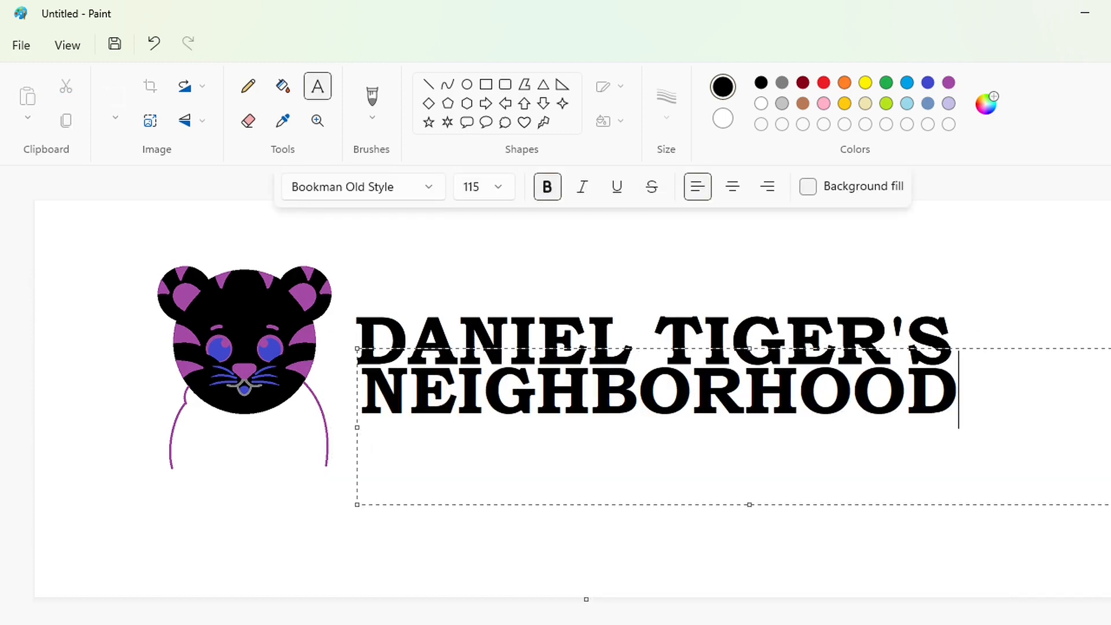
{"action": "key", "text": "ctrl+a"}
{"action": "left_click", "coordinate": [499, 186]}
{"action": "type", "text": "120"}
{"action": "key", "text": "Return"}
{"action": "left_click", "coordinate": [553, 461]}
- Cut and paste the "NEIGHBORHOOD" word and position it directly beneath the "DANIEL TIGER'S" line
{"action": "mouse_move", "coordinate": [357, 348]}
{"action": "left_mouse_down"}
{"action": "mouse_move", "coordinate": [347, 361]}
{"action": "mouse_move", "coordinate": [332, 353]}
{"action": "mouse_move", "coordinate": [390, 391]}
{"action": "mouse_move", "coordinate": [892, 534]}
{"action": "mouse_move", "coordinate": [1100, 543]}
{"action": "left_mouse_up"}
{"action": "left_click", "coordinate": [115, 96]}
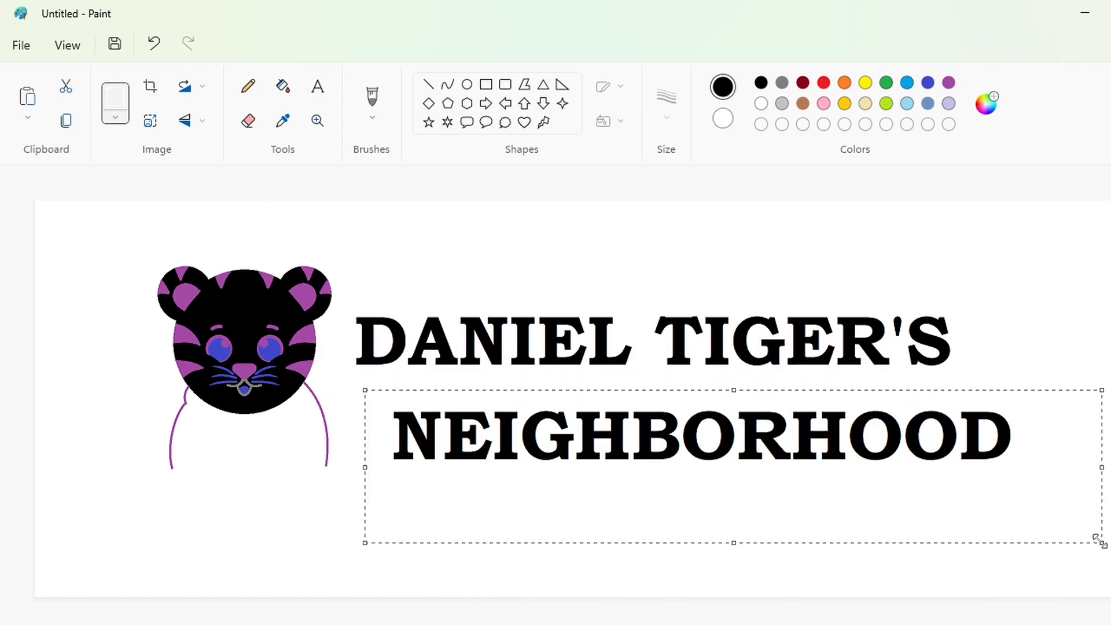
{"action": "key", "text": "ctrl+x"}
{"action": "key", "text": "ctrl+v"}
{"action": "left_click_drag", "start_coordinate": [341, 247], "coordinate": [617, 386]}
{"action": "key", "text": "Up"}
{"action": "key", "text": "Up"}
{"action": "key", "text": "Up"}
{"action": "key", "text": "Up"}
{"action": "key", "text": "Up"}
{"action": "key", "text": "Up"}
{"action": "key", "text": "Up"}
{"action": "key", "text": "Down"}
{"action": "key", "text": "Down"}
{"action": "key", "text": "Down"}
{"action": "key", "text": "Down"}
{"action": "key", "text": "Down"}
{"action": "key", "text": "Down"}
{"action": "key", "text": "Down"}
{"action": "key", "text": "Down"}
{"action": "key", "text": "Down"}
{"action": "key", "text": "Down"}
{"action": "key", "text": "Down"}
{"action": "key", "text": "Down"}
{"action": "key", "text": "Down"}
{"action": "key", "text": "Down"}
{"action": "key", "text": "Down"}
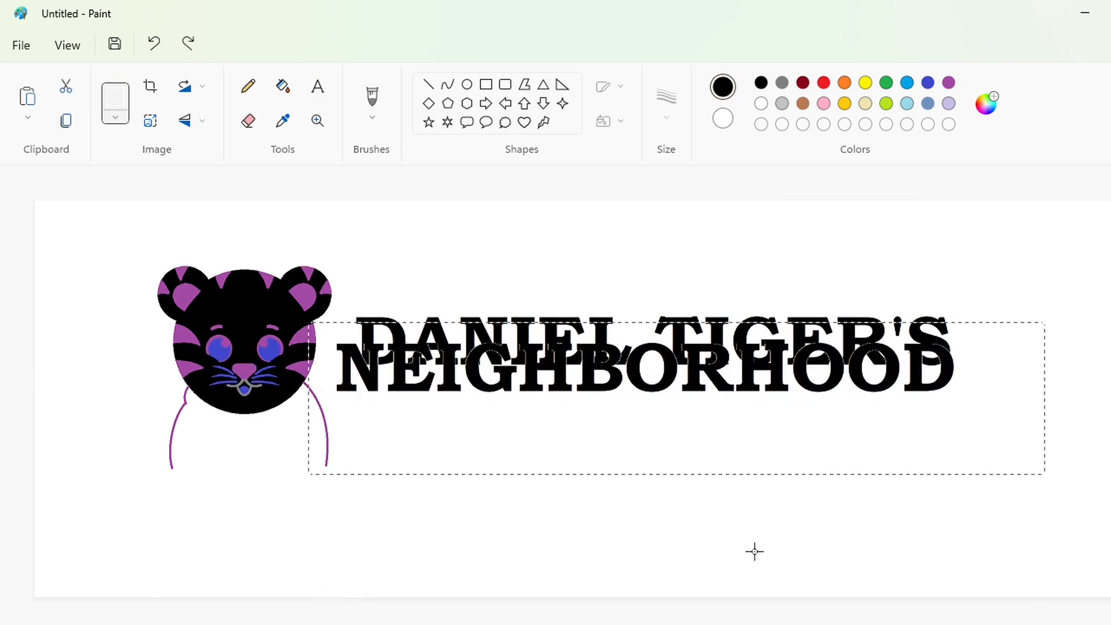
{"action": "key", "text": "Up"}
{"action": "key", "text": "Up"}
{"action": "key", "text": "Up"}
{"action": "key", "text": "Up"}
{"action": "left_click", "coordinate": [754, 556]}
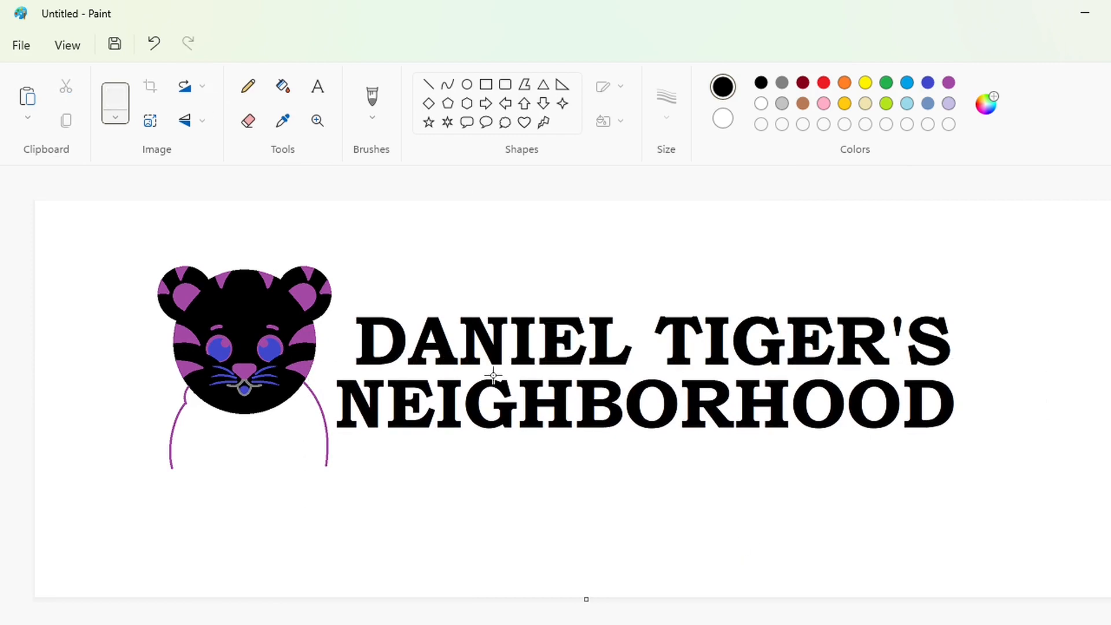
- Cut and paste the whole two-line title, placing it farther to the right of the figure
{"action": "left_click_drag", "start_coordinate": [335, 463], "coordinate": [335, 462]}
{"action": "key", "text": "ctrl+x"}
{"action": "key", "text": "ctrl+v"}
{"action": "left_click_drag", "start_coordinate": [312, 358], "coordinate": [689, 476]}
{"action": "left_click", "coordinate": [687, 496]}
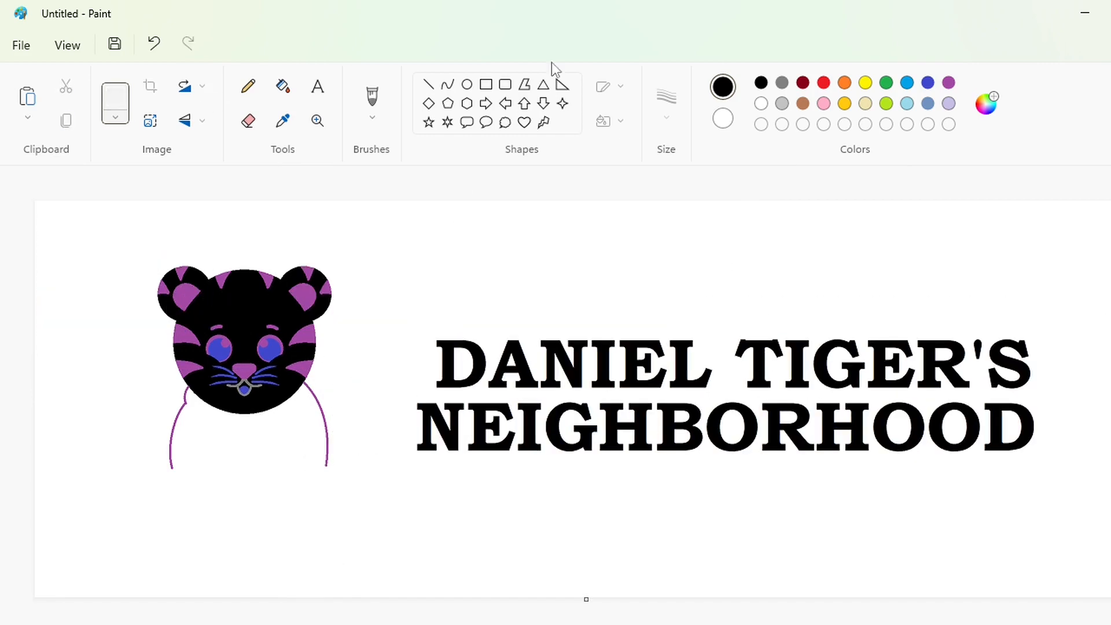
- Prepare the Fill tool with a custom dark red color
{"action": "left_click", "coordinate": [283, 86]}
{"action": "left_click", "coordinate": [823, 82]}
{"action": "left_click", "coordinate": [986, 104]}
{"action": "left_click_drag", "start_coordinate": [652, 149], "coordinate": [652, 196]}
{"action": "left_click", "coordinate": [469, 550]}
- Fill all letters of "DANIEL TIGER'S" with the custom dark red
{"action": "left_click", "coordinate": [482, 375]}
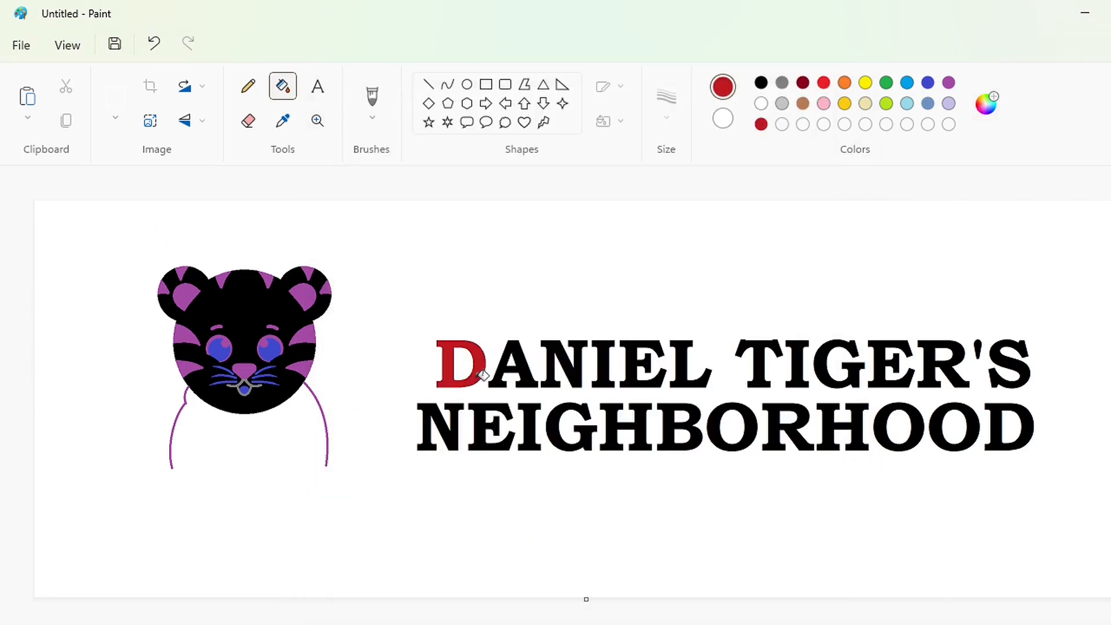
{"action": "left_click", "coordinate": [521, 373]}
{"action": "left_click", "coordinate": [564, 365]}
{"action": "left_click", "coordinate": [631, 364]}
{"action": "left_click", "coordinate": [683, 365]}
{"action": "left_click", "coordinate": [759, 371]}
{"action": "left_click", "coordinate": [822, 365]}
{"action": "left_click", "coordinate": [926, 365]}
{"action": "left_click", "coordinate": [1007, 365]}
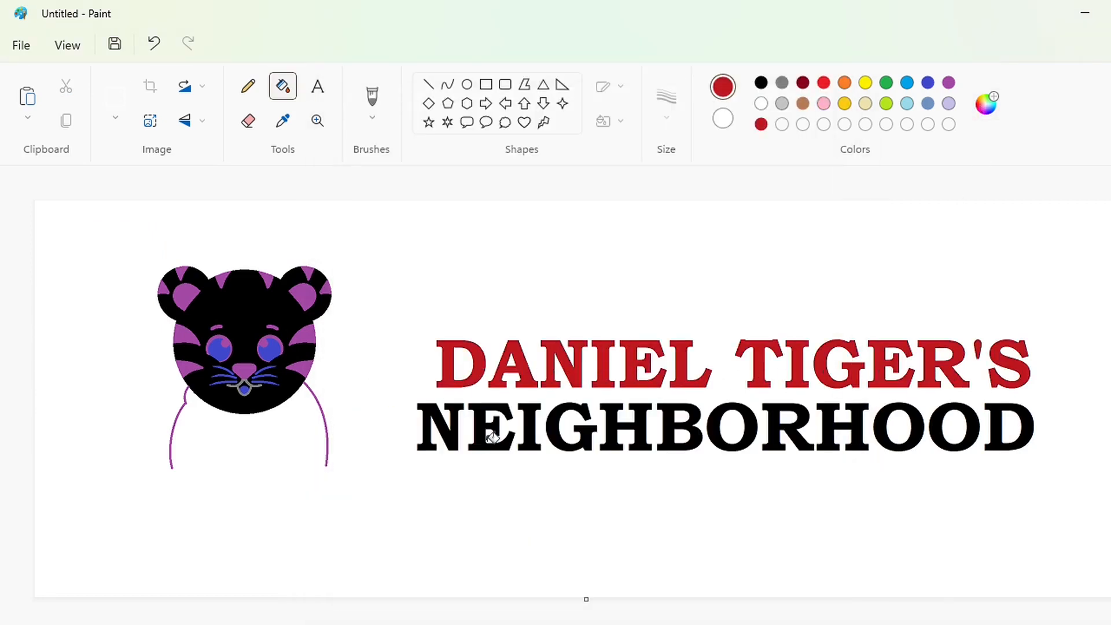
- Fill all letters of "NEIGHBORHOOD" with the custom dark red
{"action": "left_click", "coordinate": [492, 437]}
{"action": "left_click", "coordinate": [555, 428]}
{"action": "left_click", "coordinate": [607, 429]}
{"action": "left_click", "coordinate": [665, 428]}
{"action": "left_click", "coordinate": [719, 427]}
{"action": "left_click", "coordinate": [772, 429]}
{"action": "left_click", "coordinate": [824, 428]}
{"action": "left_click", "coordinate": [894, 427]}
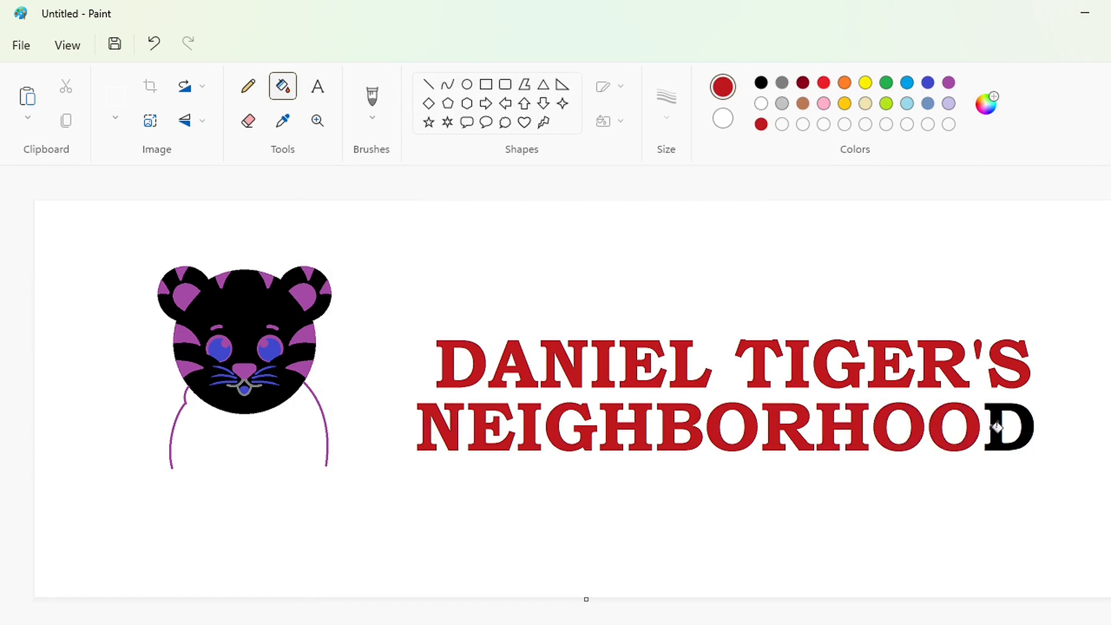
{"action": "left_click", "coordinate": [996, 427]}
- Paste the black title over the red one, offset slightly upward so the red forms a drop shadow
{"action": "key", "text": "ctrl+v"}
{"action": "left_click_drag", "start_coordinate": [292, 279], "coordinate": [670, 392]}
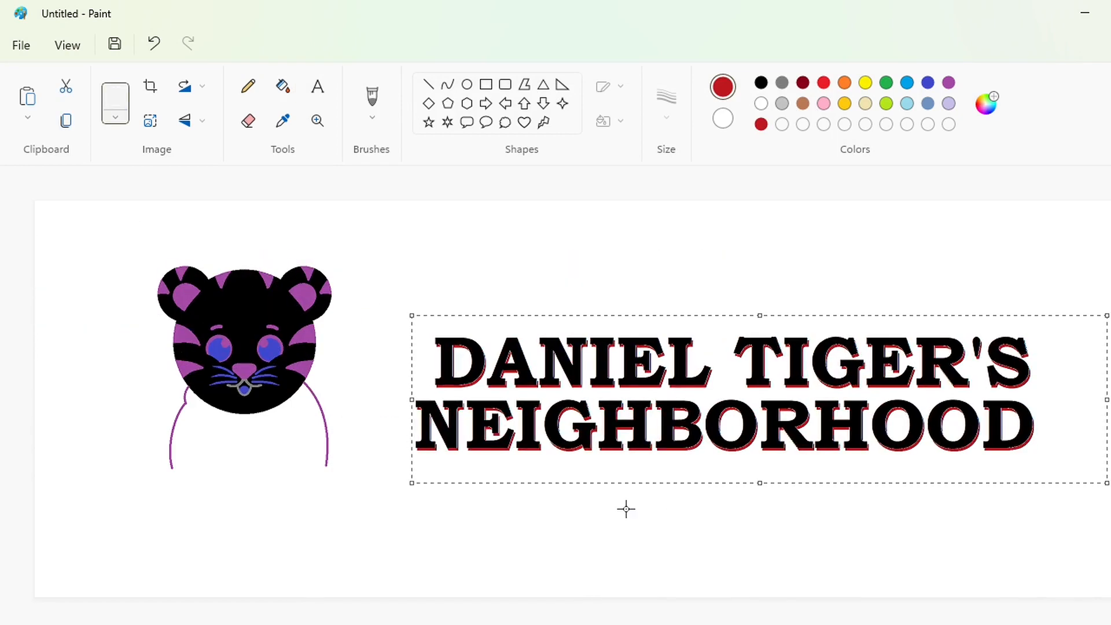
{"action": "left_click", "coordinate": [629, 530]}
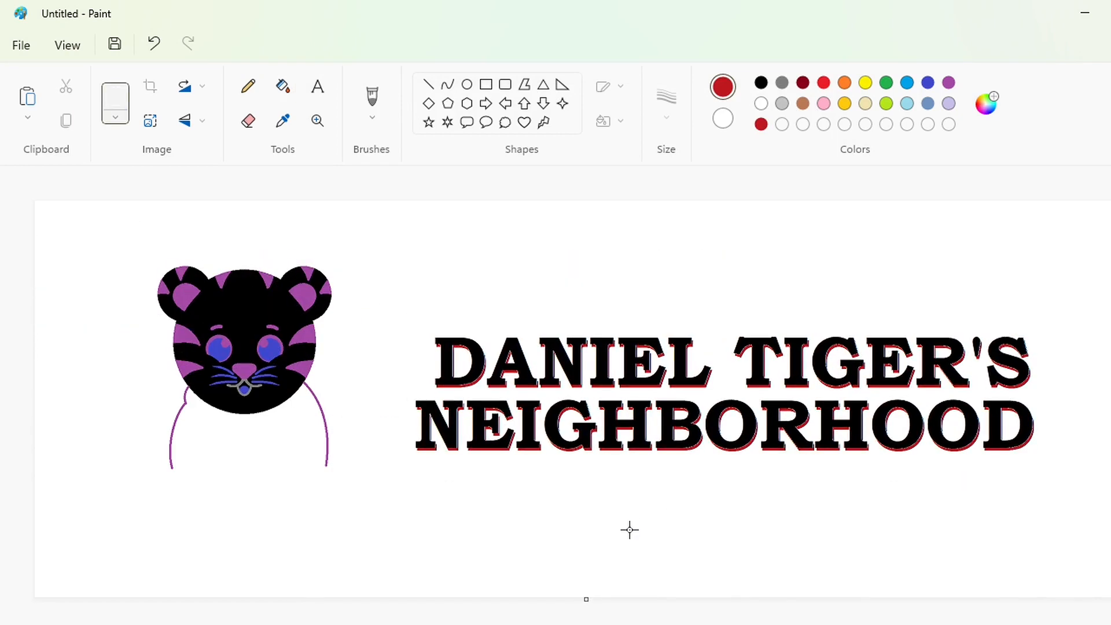
- Cover the title with a white rectangle and paste the title again lower on the canvas
{"action": "left_click", "coordinate": [119, 92]}
{"action": "left_click_drag", "start_coordinate": [375, 295], "coordinate": [1068, 483]}
{"action": "left_click", "coordinate": [427, 186]}
{"action": "left_click", "coordinate": [485, 84]}
{"action": "left_click", "coordinate": [761, 103]}
{"action": "left_click_drag", "start_coordinate": [411, 298], "coordinate": [1059, 543]}
{"action": "key", "text": "ctrl+v"}
{"action": "mouse_move", "coordinate": [283, 289]}
{"action": "left_mouse_down"}
{"action": "mouse_move", "coordinate": [626, 489]}
{"action": "mouse_move", "coordinate": [711, 514]}
{"action": "left_mouse_up"}
{"action": "left_click", "coordinate": [476, 339]}
- Draw a raised arm outline in purple with the Curve tool, extending from the body's right shoulder beside the head
{"action": "scroll", "coordinate": [407, 478], "scroll_direction": "up", "scroll_amount": 1}
{"action": "scroll", "coordinate": [387, 530], "scroll_direction": "down", "scroll_amount": 1}
{"action": "scroll", "coordinate": [390, 527], "scroll_direction": "up", "scroll_amount": 1}
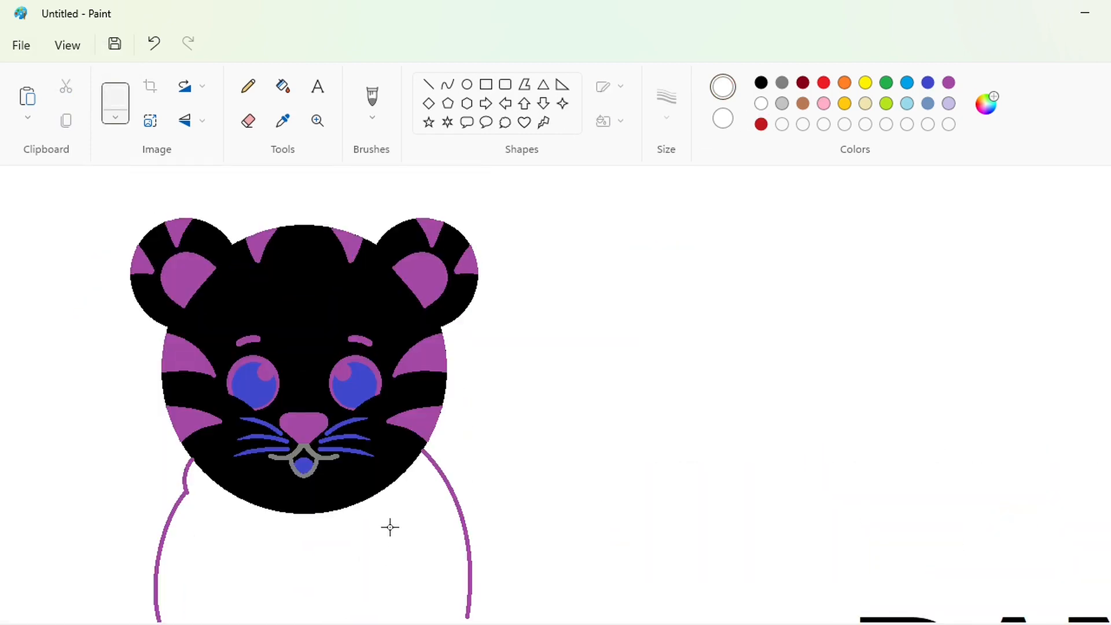
{"action": "left_click", "coordinate": [447, 84]}
{"action": "left_click", "coordinate": [948, 83]}
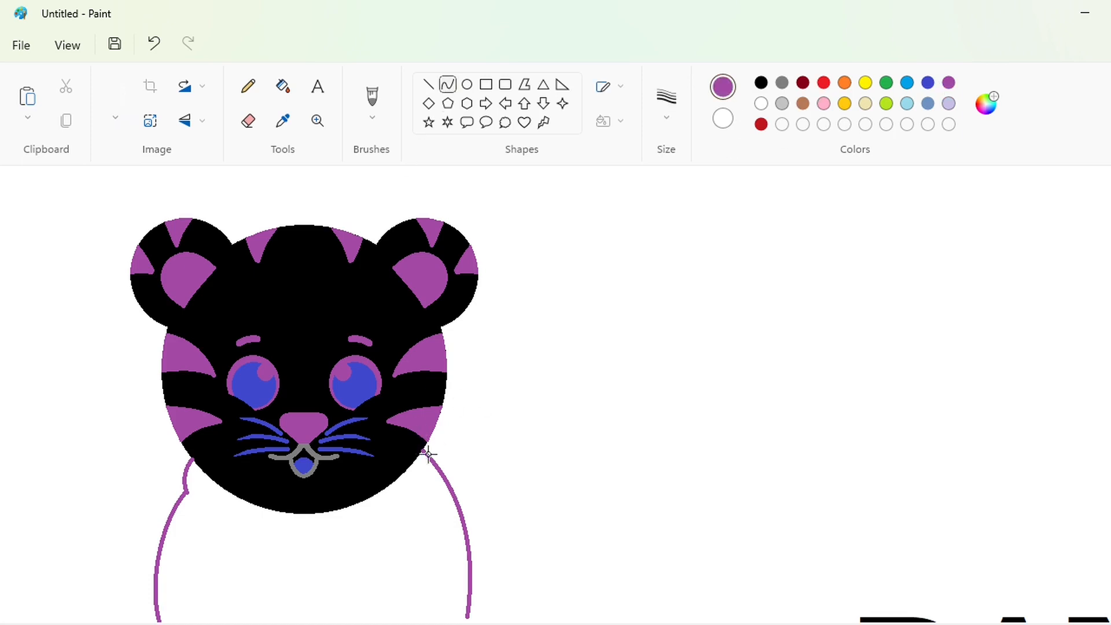
{"action": "left_click_drag", "start_coordinate": [428, 454], "coordinate": [476, 382]}
{"action": "left_click_drag", "start_coordinate": [457, 499], "coordinate": [519, 423]}
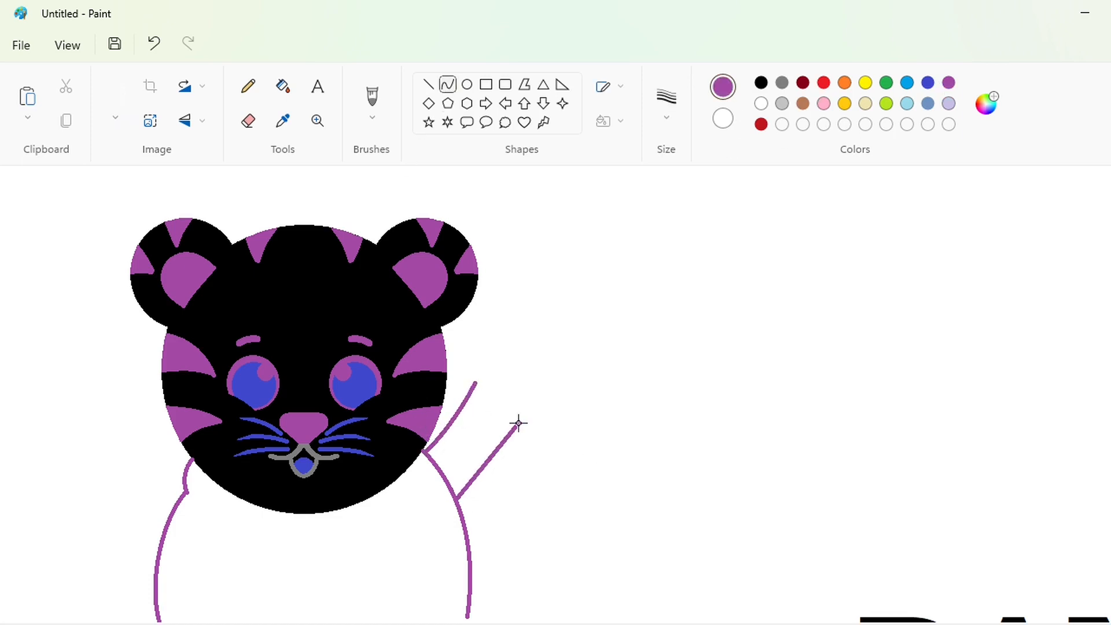
{"action": "left_click_drag", "start_coordinate": [491, 462], "coordinate": [499, 470]}
{"action": "left_click_drag", "start_coordinate": [472, 385], "coordinate": [519, 422]}
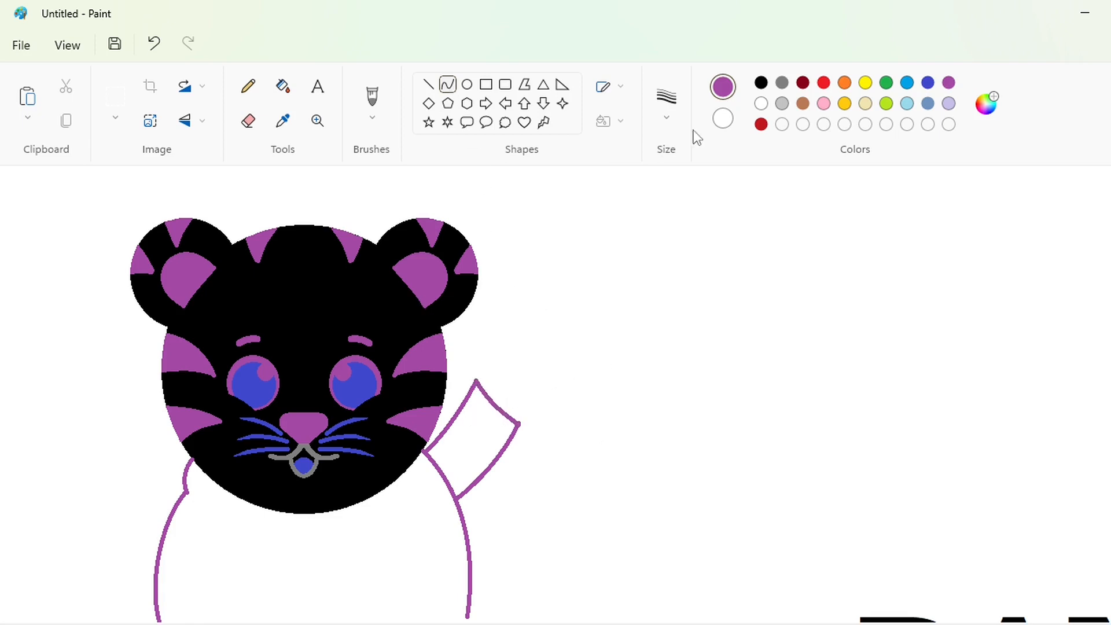
- Draw a paw outline with rounded fingers in dark red at the end of the raised arm
{"action": "left_click", "coordinate": [803, 83]}
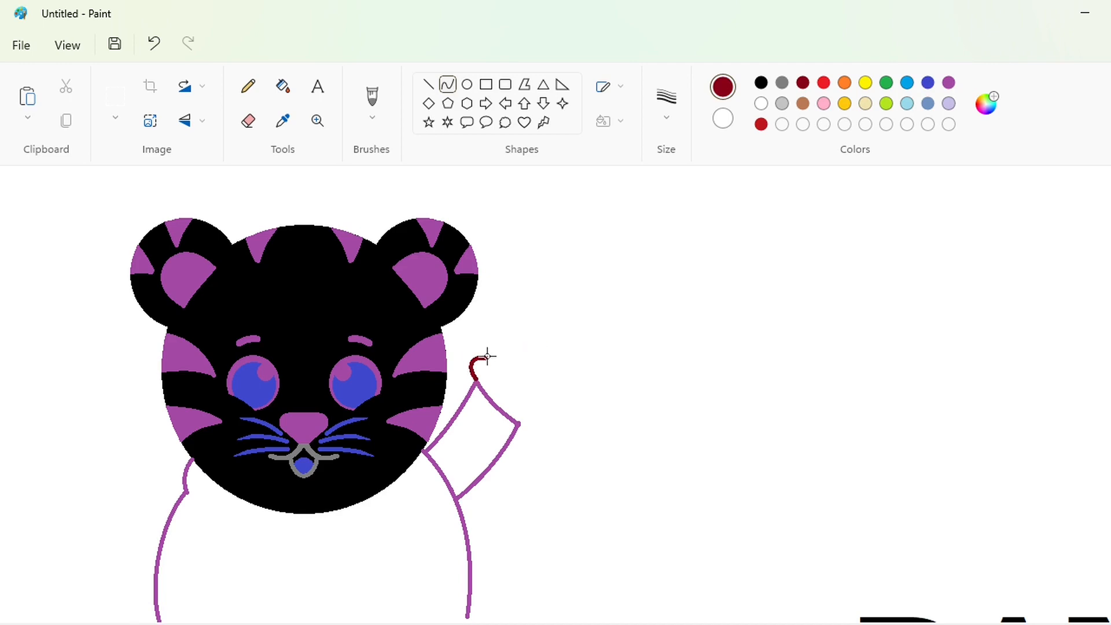
{"action": "mouse_move", "coordinate": [489, 352]}
{"action": "left_mouse_down"}
{"action": "mouse_move", "coordinate": [528, 338]}
{"action": "mouse_move", "coordinate": [558, 360]}
{"action": "mouse_move", "coordinate": [519, 424]}
{"action": "left_mouse_up"}
{"action": "key", "text": "ctrl+z"}
{"action": "left_click", "coordinate": [617, 370]}
{"action": "left_click_drag", "start_coordinate": [535, 401], "coordinate": [546, 404]}
{"action": "left_click", "coordinate": [607, 415]}
- Try filling the raised paw with dark red, then undo the fill
{"action": "left_click", "coordinate": [290, 87]}
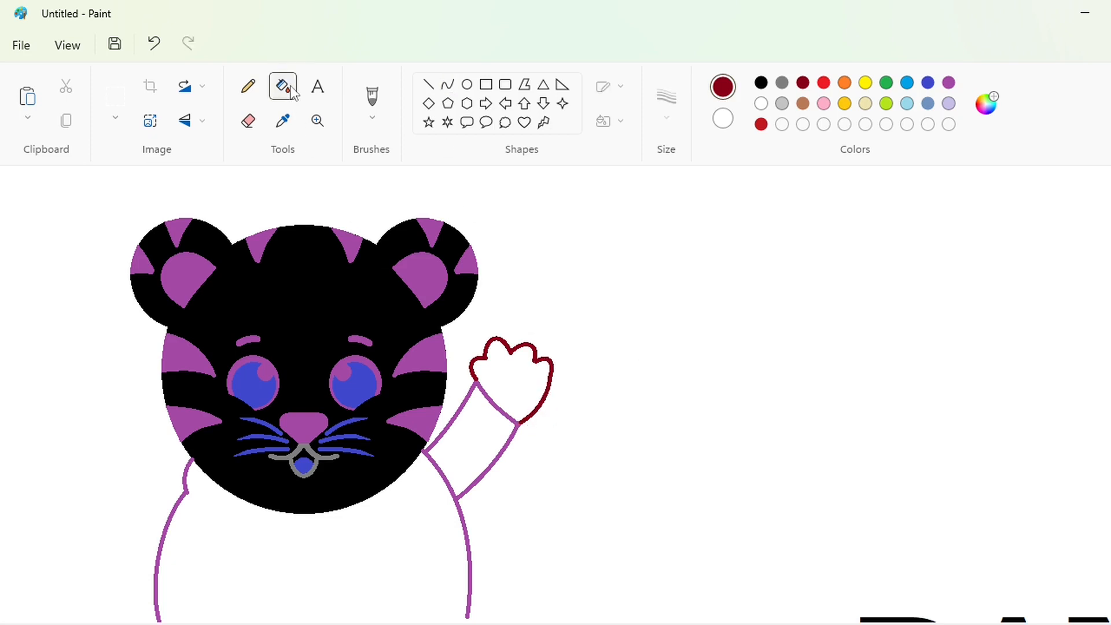
{"action": "left_click", "coordinate": [511, 367]}
{"action": "key", "text": "ctrl+z"}
- Trace the wrist line between the raised arm and the paw with a dark red curve
{"action": "left_click_drag", "start_coordinate": [519, 421], "coordinate": [489, 408]}
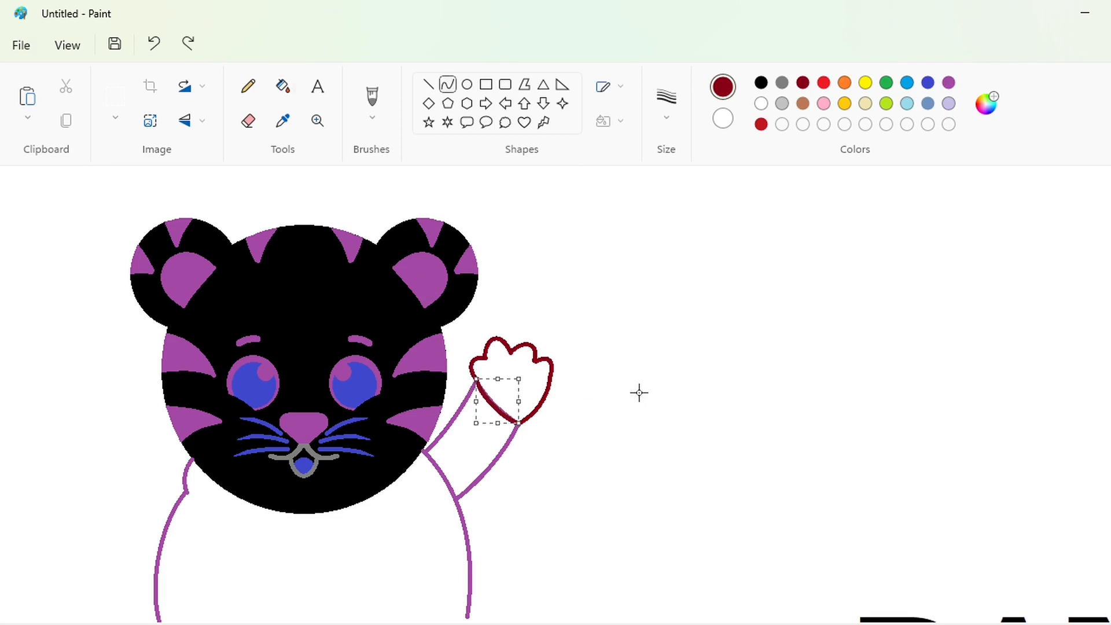
- Fill the raised paw with dark red
{"action": "left_click", "coordinate": [640, 392]}
{"action": "left_click", "coordinate": [283, 86]}
{"action": "left_click", "coordinate": [949, 82]}
{"action": "left_click", "coordinate": [799, 85]}
{"action": "left_click", "coordinate": [528, 377]}
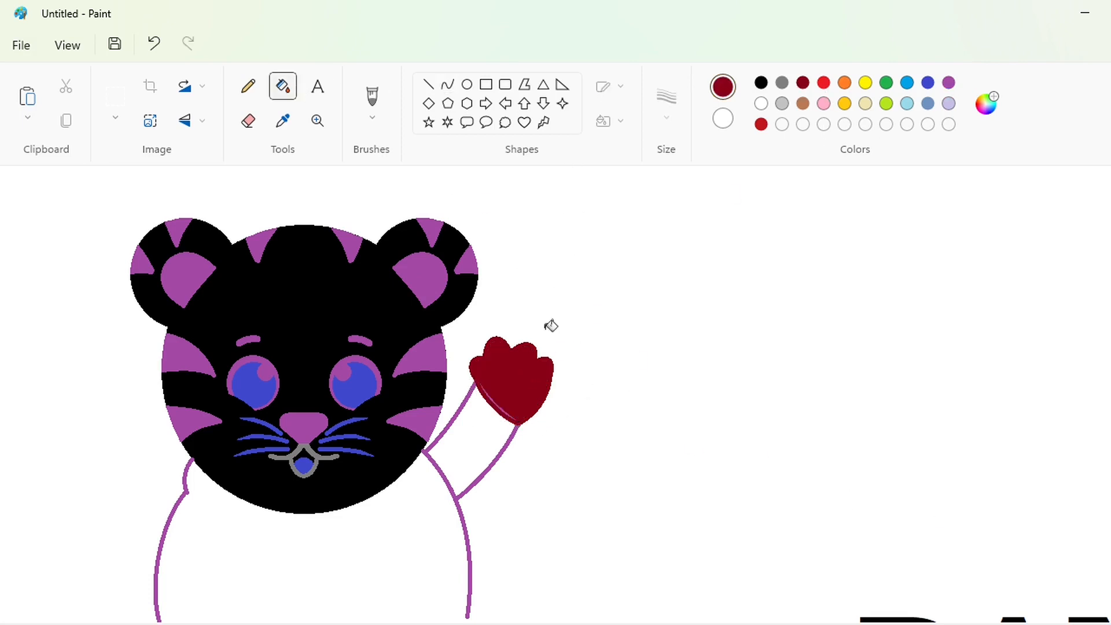
- Recolor the raised arm and adjoining body outline blue-gray, and fill the whole raised paw with purple
{"action": "left_click", "coordinate": [928, 103]}
{"action": "left_click", "coordinate": [457, 492]}
{"action": "left_click", "coordinate": [948, 82]}
{"action": "left_click", "coordinate": [512, 379]}
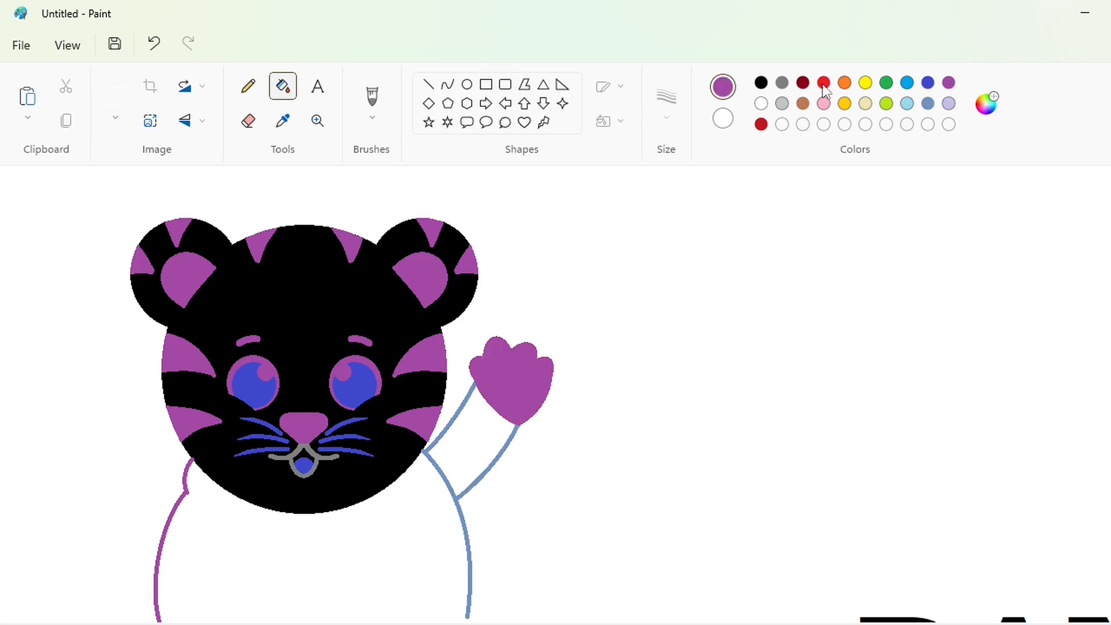
- Fill the raised paw with dark red and recolor the raised arm and adjoining body outline purple
{"action": "left_click", "coordinate": [803, 82]}
{"action": "left_click", "coordinate": [547, 362]}
{"action": "left_click", "coordinate": [948, 82]}
{"action": "left_click", "coordinate": [489, 458]}
- Draw a short black curved crease in the middle of the raised paw with the Curve tool
{"action": "left_click", "coordinate": [760, 82]}
{"action": "left_click", "coordinate": [447, 84]}
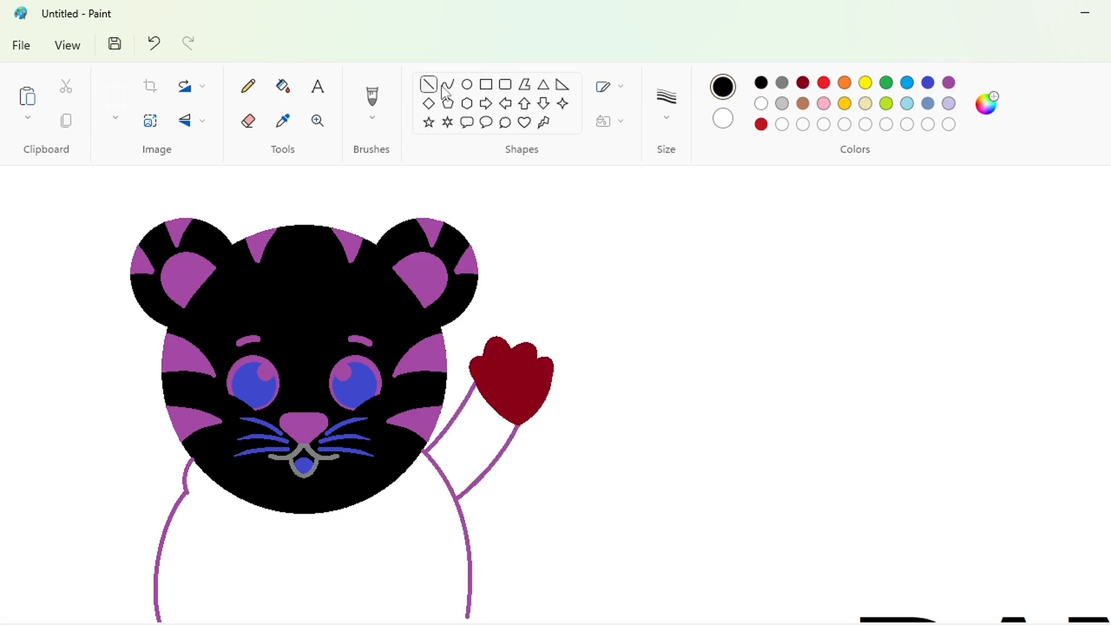
{"action": "left_click_drag", "start_coordinate": [528, 385], "coordinate": [526, 367]}
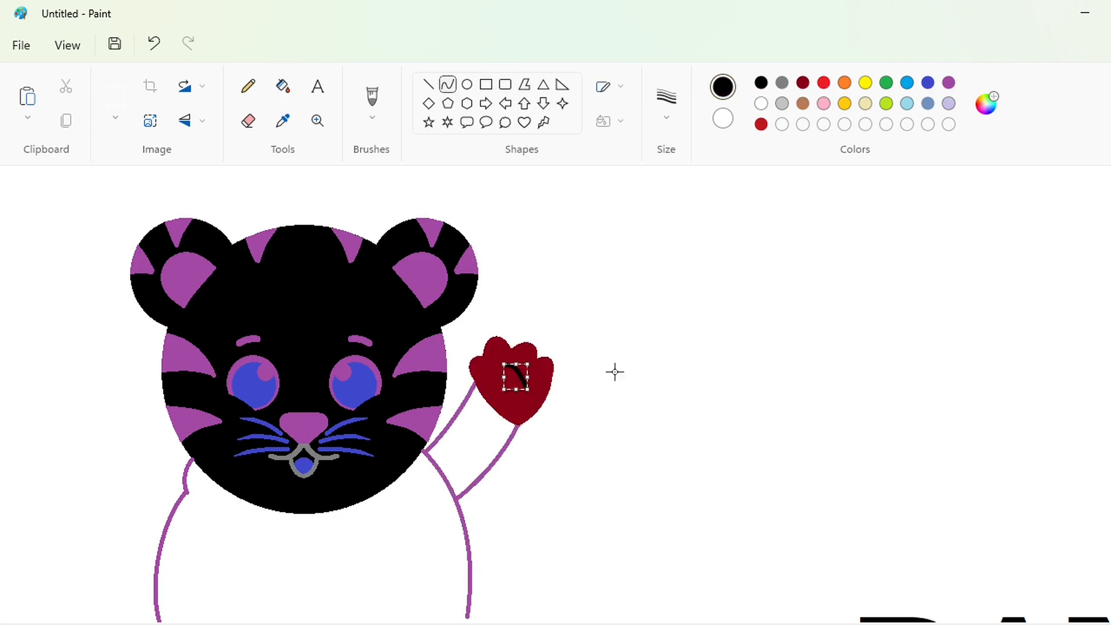
{"action": "left_click", "coordinate": [615, 372]}
- Draw a blue collar with the Curve tool, using a small V below the chin and a neckline curving between both shoulders
{"action": "scroll", "coordinate": [651, 436], "scroll_direction": "down", "scroll_amount": 2}
{"action": "scroll", "coordinate": [440, 525], "scroll_direction": "left", "scroll_amount": 1}
{"action": "left_click", "coordinate": [949, 83]}
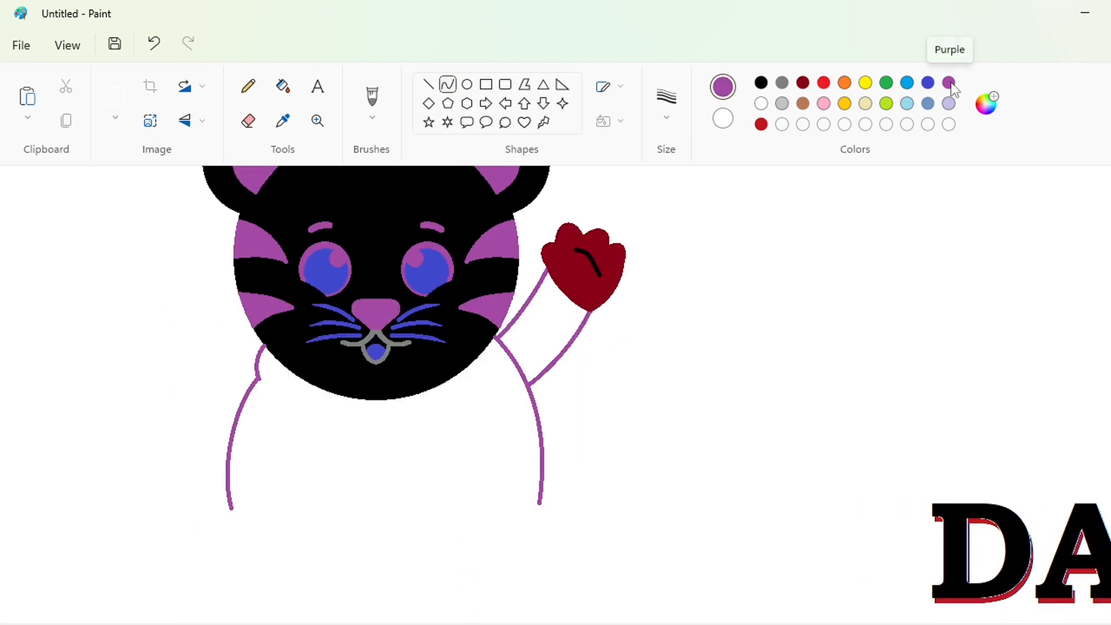
{"action": "left_click", "coordinate": [928, 82]}
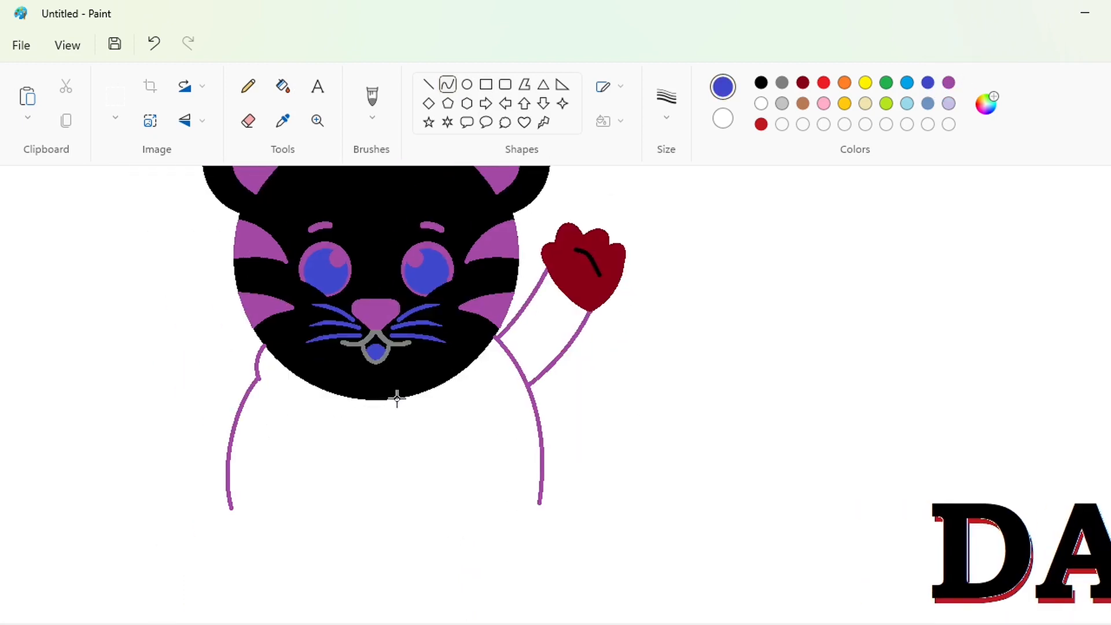
{"action": "mouse_move", "coordinate": [375, 413]}
{"action": "left_mouse_down"}
{"action": "mouse_move", "coordinate": [421, 424]}
{"action": "mouse_move", "coordinate": [376, 440]}
{"action": "mouse_move", "coordinate": [253, 376]}
{"action": "left_mouse_up"}
{"action": "key", "text": "ctrl+z"}
{"action": "left_click_drag", "start_coordinate": [322, 407], "coordinate": [304, 426]}
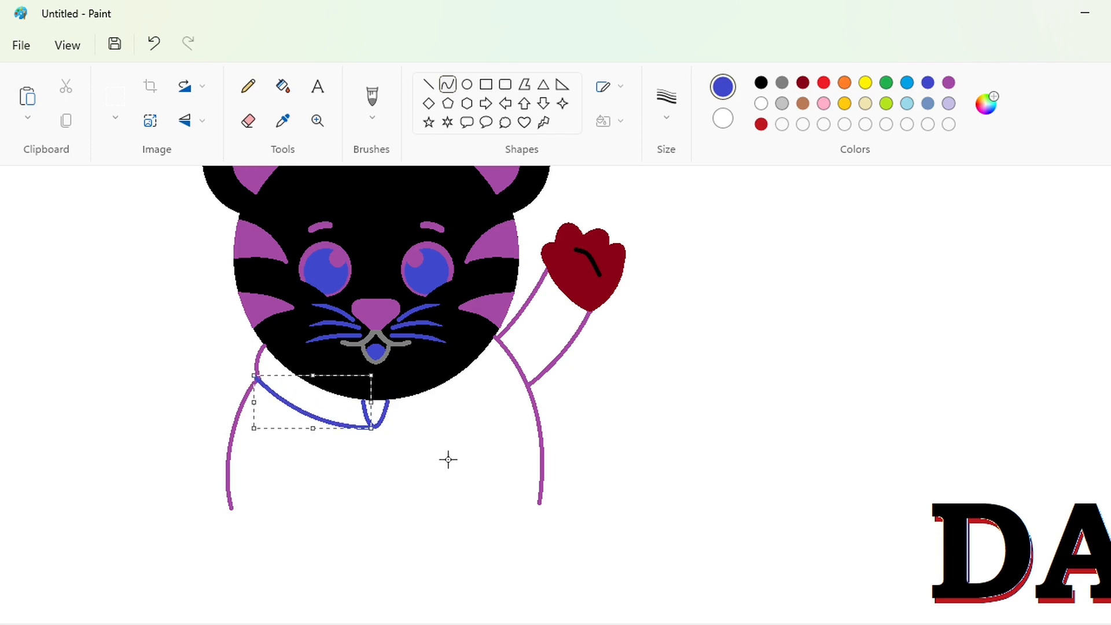
{"action": "left_click", "coordinate": [447, 459]}
{"action": "mouse_move", "coordinate": [376, 428]}
{"action": "left_mouse_down"}
{"action": "mouse_move", "coordinate": [472, 403]}
{"action": "mouse_move", "coordinate": [495, 340]}
{"action": "left_mouse_up"}
{"action": "left_click_drag", "start_coordinate": [443, 416], "coordinate": [478, 403]}
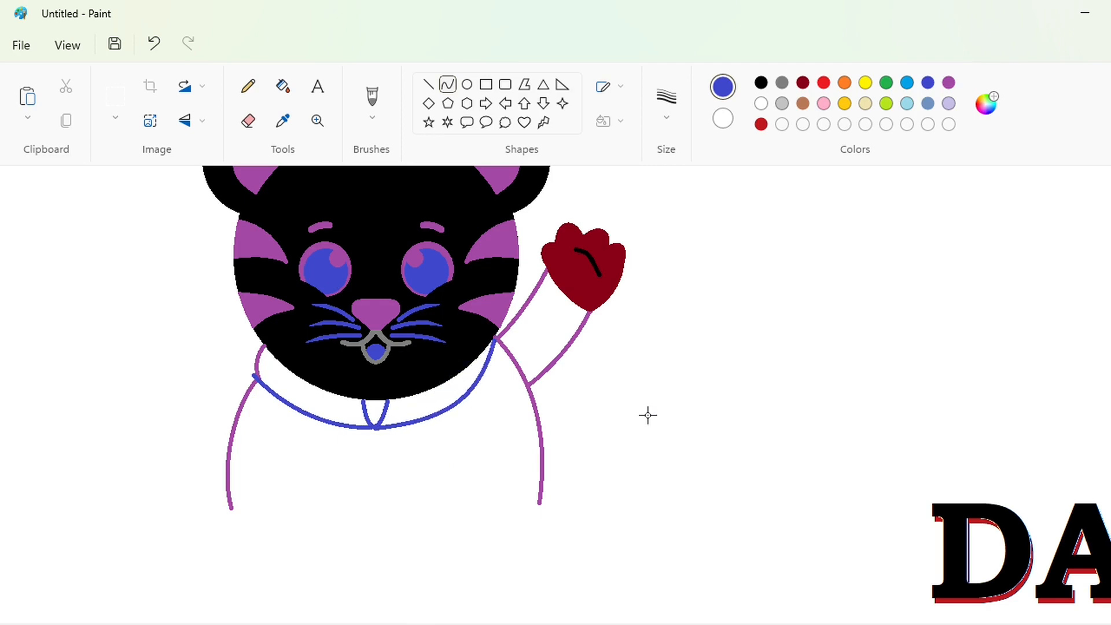
- Draw two dark red drawstrings hanging from the collar's center, ending in small filled ovals
{"action": "left_click", "coordinate": [802, 82]}
{"action": "left_click_drag", "start_coordinate": [369, 429], "coordinate": [359, 473]}
{"action": "left_click_drag", "start_coordinate": [362, 451], "coordinate": [384, 476]}
{"action": "left_click_drag", "start_coordinate": [379, 447], "coordinate": [385, 447]}
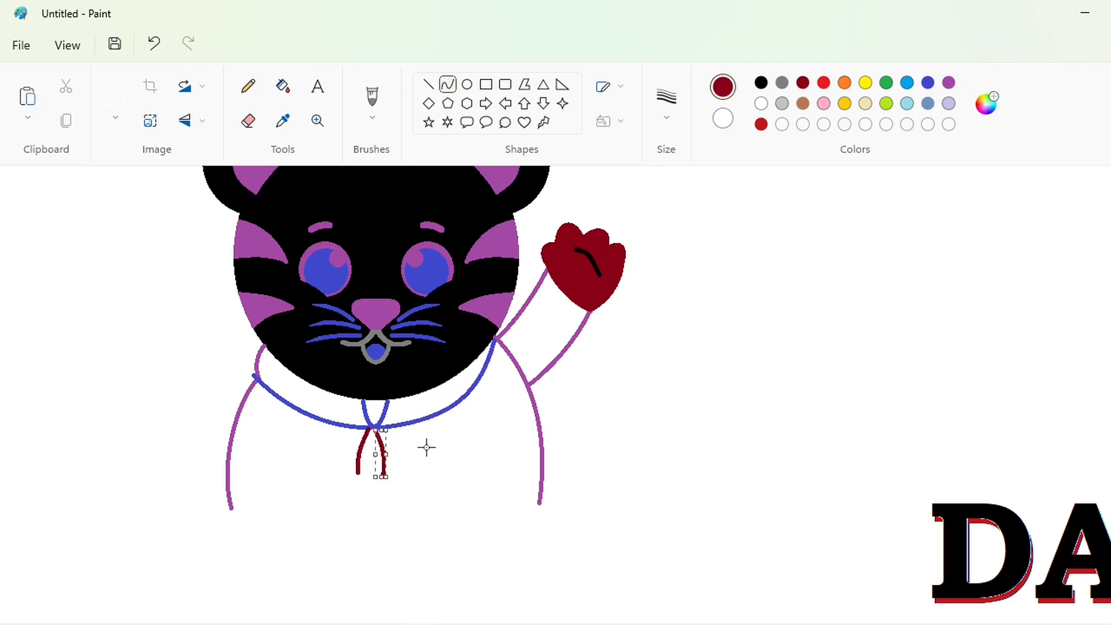
{"action": "left_click", "coordinate": [467, 84]}
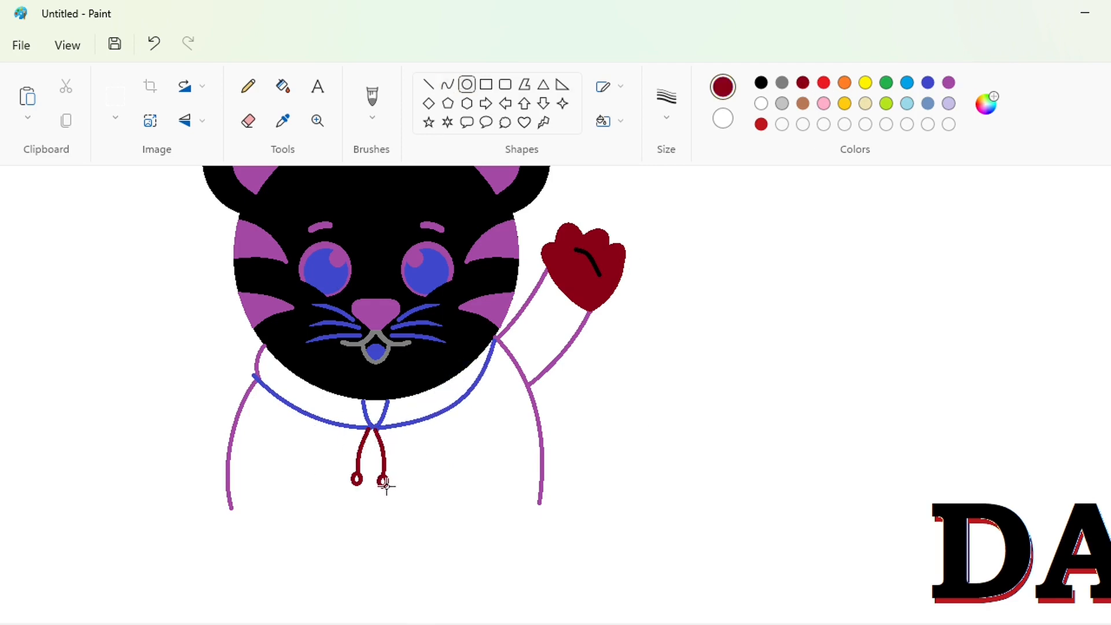
{"action": "left_click", "coordinate": [283, 87]}
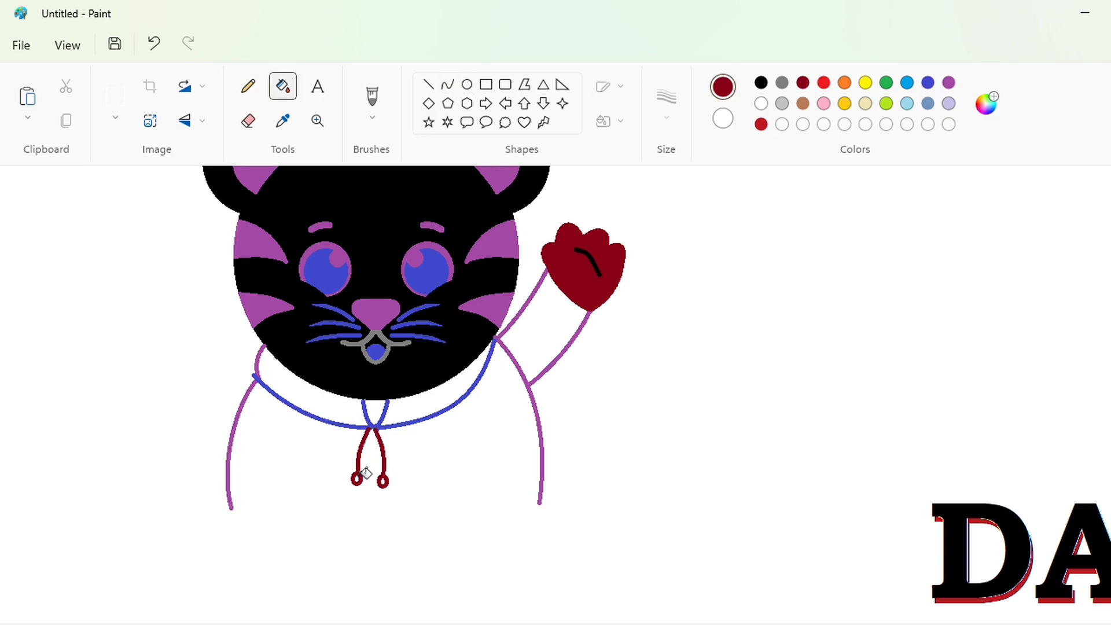
- Draw the inner edge of the lowered arm as a blue curve running down from the collar
{"action": "left_click", "coordinate": [448, 85]}
{"action": "left_click", "coordinate": [927, 84]}
{"action": "left_click_drag", "start_coordinate": [285, 407], "coordinate": [287, 514]}
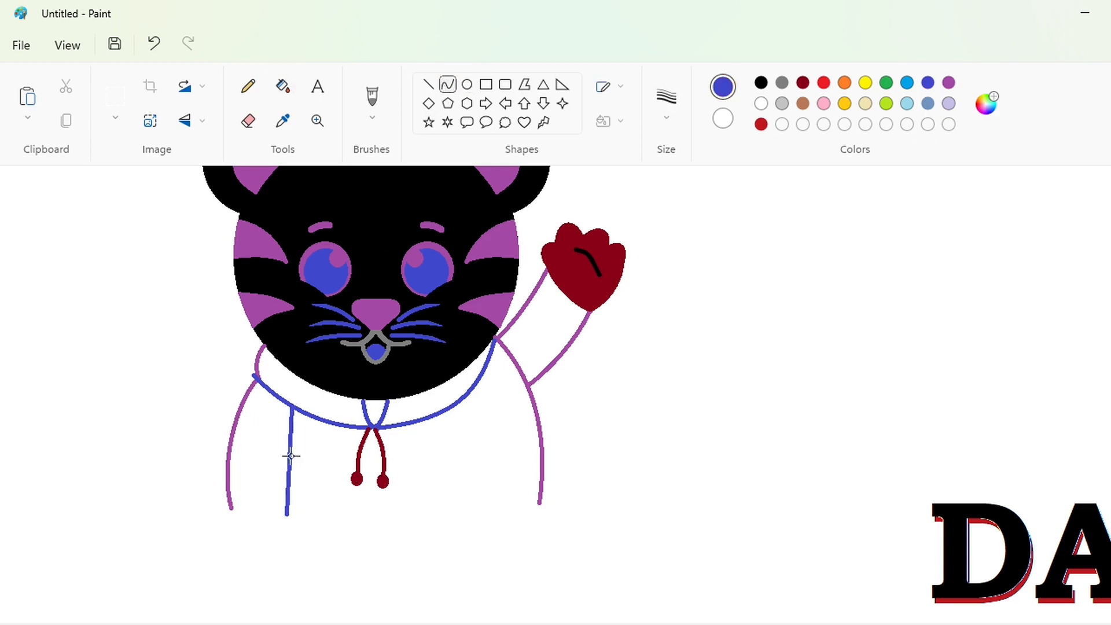
{"action": "mouse_move", "coordinate": [290, 471]}
{"action": "left_mouse_down"}
{"action": "mouse_move", "coordinate": [250, 528]}
{"action": "mouse_move", "coordinate": [267, 536]}
{"action": "left_mouse_up"}
- Draw a watch on the lowered wrist with a gray circle as its face and black strap pieces on both sides
{"action": "left_click", "coordinate": [781, 83]}
{"action": "key", "text": "ctrl+z"}
{"action": "left_click", "coordinate": [467, 84]}
{"action": "left_click_drag", "start_coordinate": [241, 500], "coordinate": [277, 536]}
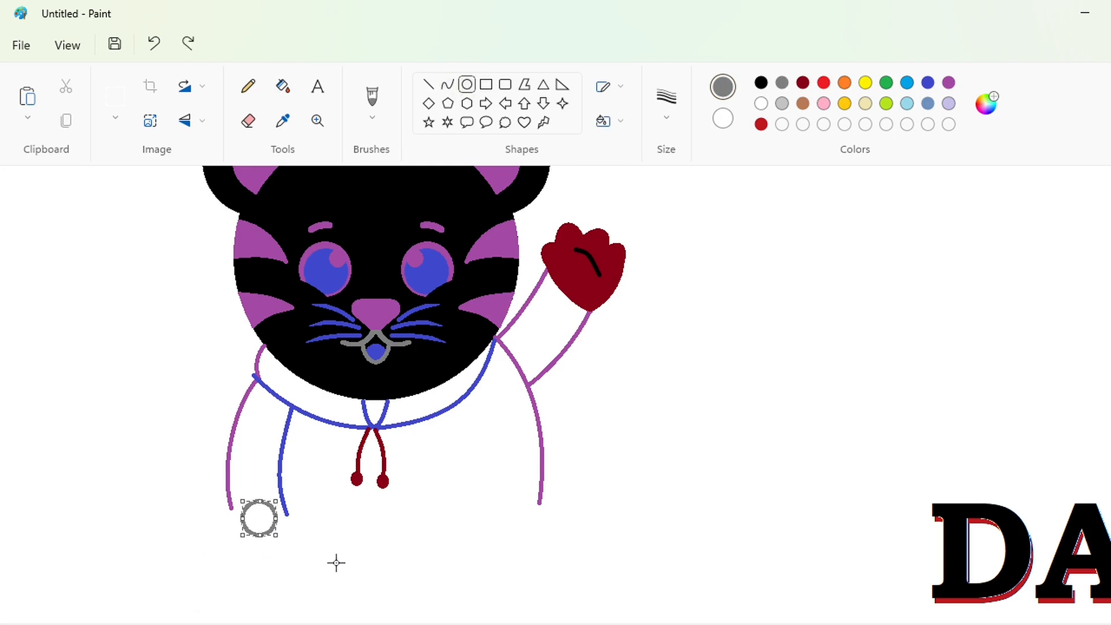
{"action": "left_click", "coordinate": [428, 85]}
{"action": "left_click", "coordinate": [761, 83]}
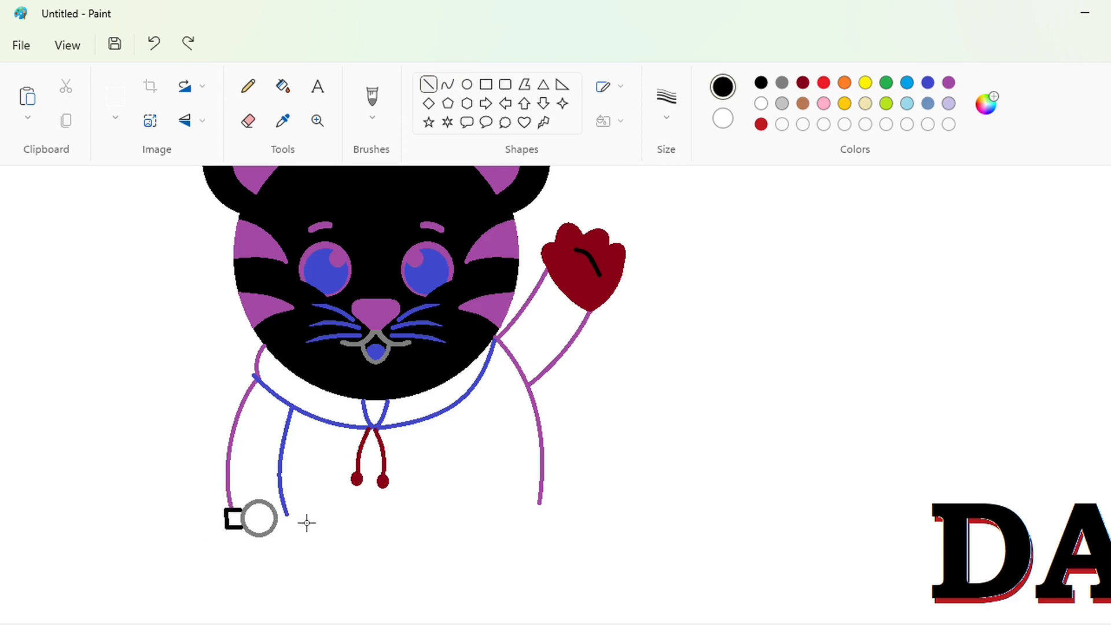
{"action": "scroll", "coordinate": [353, 544], "scroll_direction": "down", "scroll_amount": 2}
{"action": "key", "text": "ctrl+z"}
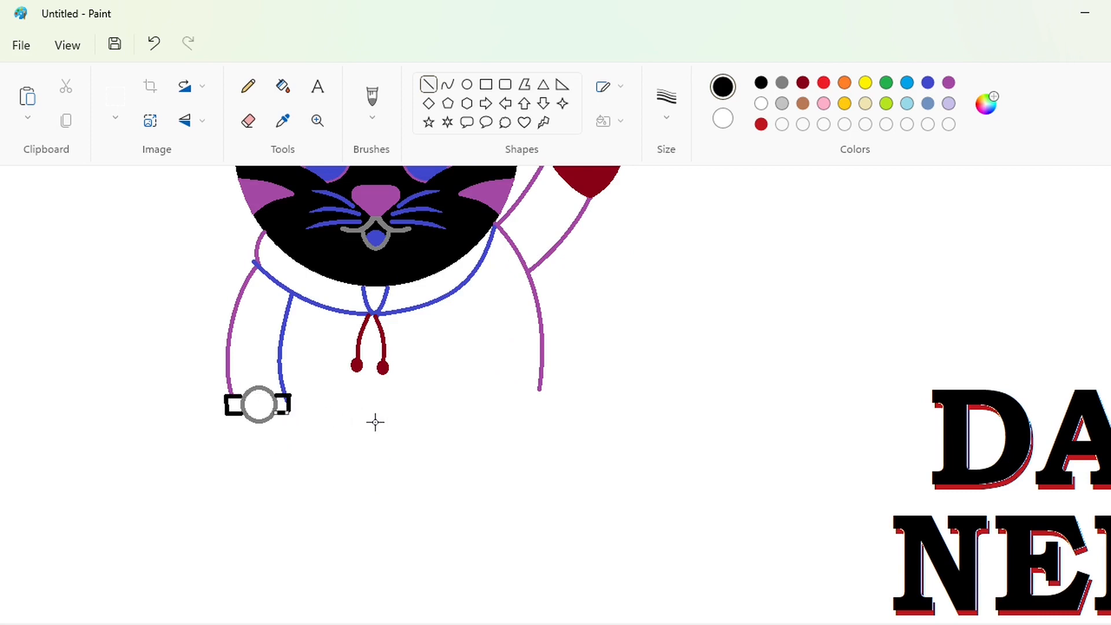
- Draw a dark red paw outline with rounded fingers below the watch using the Curve tool
{"action": "left_click", "coordinate": [907, 82]}
{"action": "left_click", "coordinate": [803, 82]}
{"action": "key", "text": "ctrl+z"}
{"action": "left_click", "coordinate": [447, 84]}
{"action": "left_click_drag", "start_coordinate": [235, 413], "coordinate": [243, 432]}
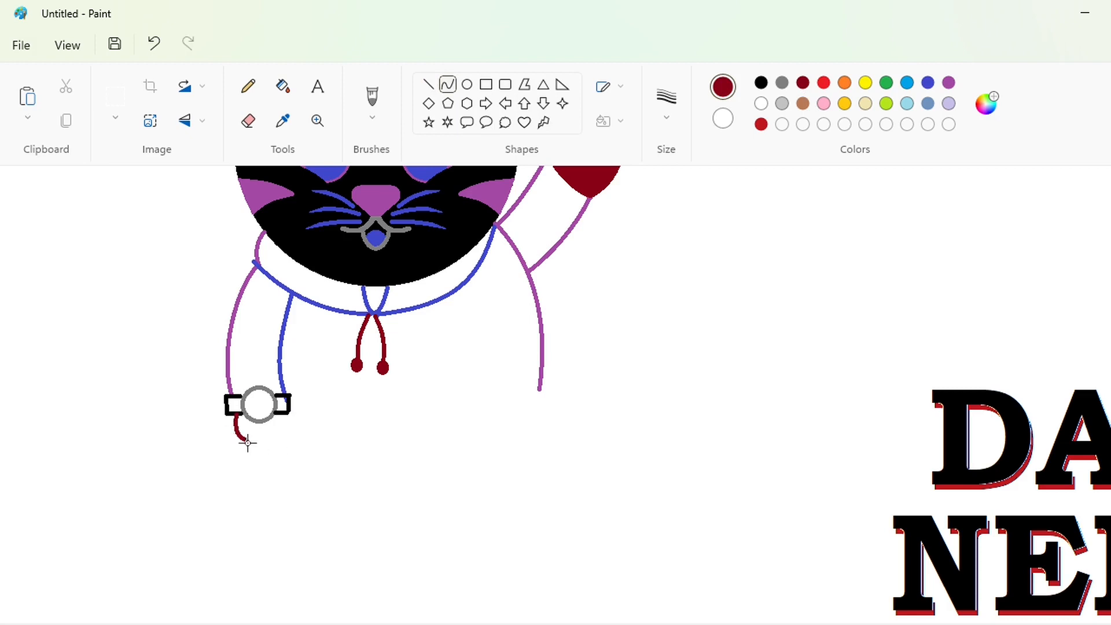
{"action": "left_click", "coordinate": [276, 460]}
{"action": "left_click", "coordinate": [289, 438]}
{"action": "mouse_move", "coordinate": [281, 456]}
{"action": "left_mouse_down"}
{"action": "mouse_move", "coordinate": [288, 413]}
{"action": "mouse_move", "coordinate": [332, 392]}
{"action": "mouse_move", "coordinate": [289, 443]}
{"action": "left_mouse_up"}
{"action": "left_click", "coordinate": [288, 434]}
- Draw a curved orange band outline extending from the lowered paw toward the body's center
{"action": "left_click", "coordinate": [844, 83]}
{"action": "left_click", "coordinate": [429, 85]}
{"action": "left_click", "coordinate": [447, 84]}
{"action": "left_click_drag", "start_coordinate": [319, 431], "coordinate": [313, 450]}
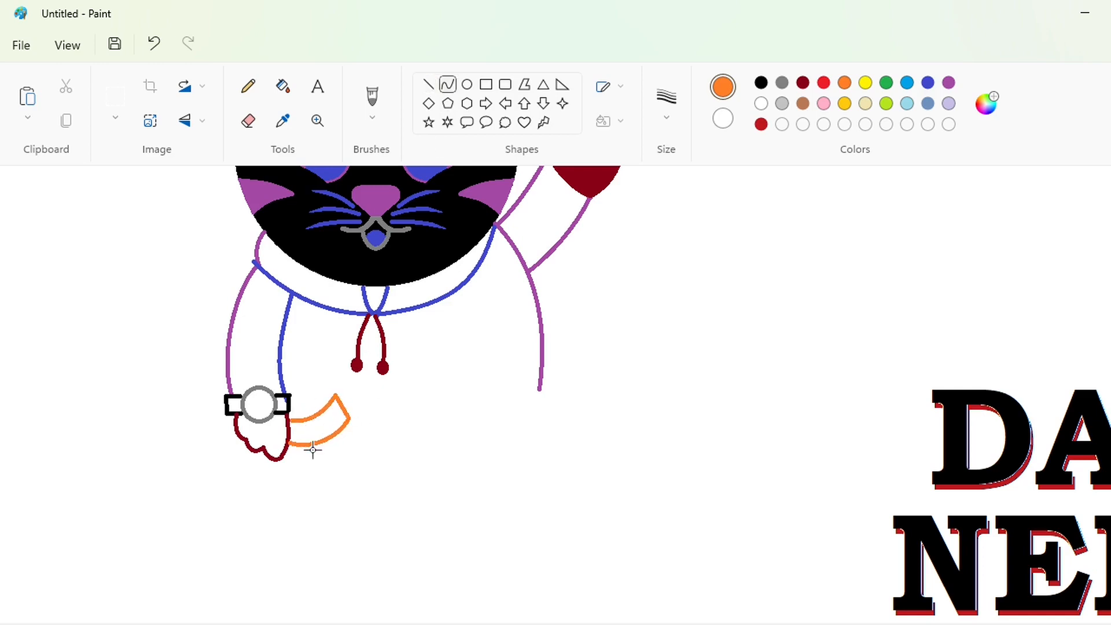
- Cut the two-line title, paste it back and place it directly beside the tiger's raised paw
{"action": "scroll", "coordinate": [788, 572], "scroll_direction": "down", "scroll_amount": 1}
{"action": "left_click", "coordinate": [115, 96]}
{"action": "left_click_drag", "start_coordinate": [436, 416], "coordinate": [1110, 597]}
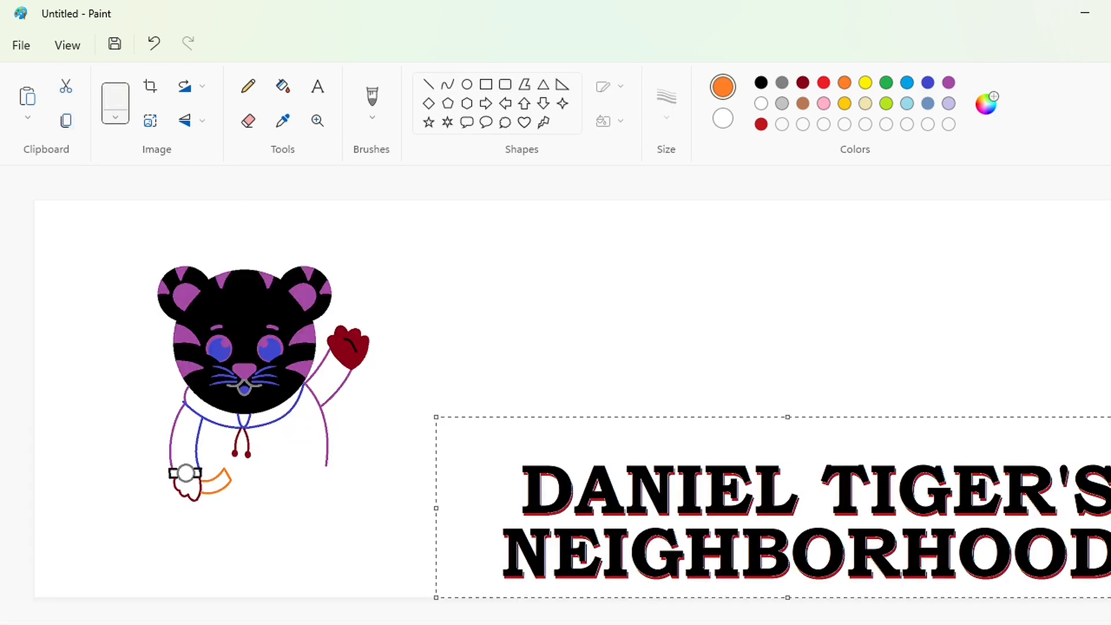
{"action": "left_click", "coordinate": [571, 381]}
{"action": "key", "text": "ctrl+x"}
{"action": "key", "text": "ctrl+v"}
{"action": "left_click_drag", "start_coordinate": [236, 302], "coordinate": [488, 367]}
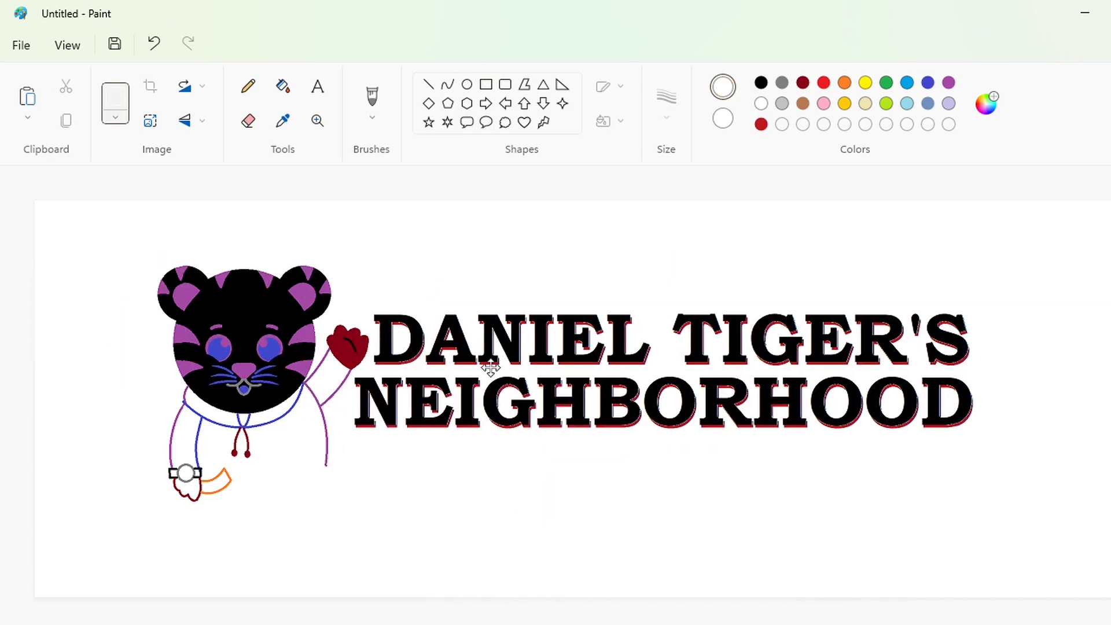
{"action": "left_click_drag", "start_coordinate": [484, 410], "coordinate": [477, 413]}
{"action": "left_click", "coordinate": [581, 518]}
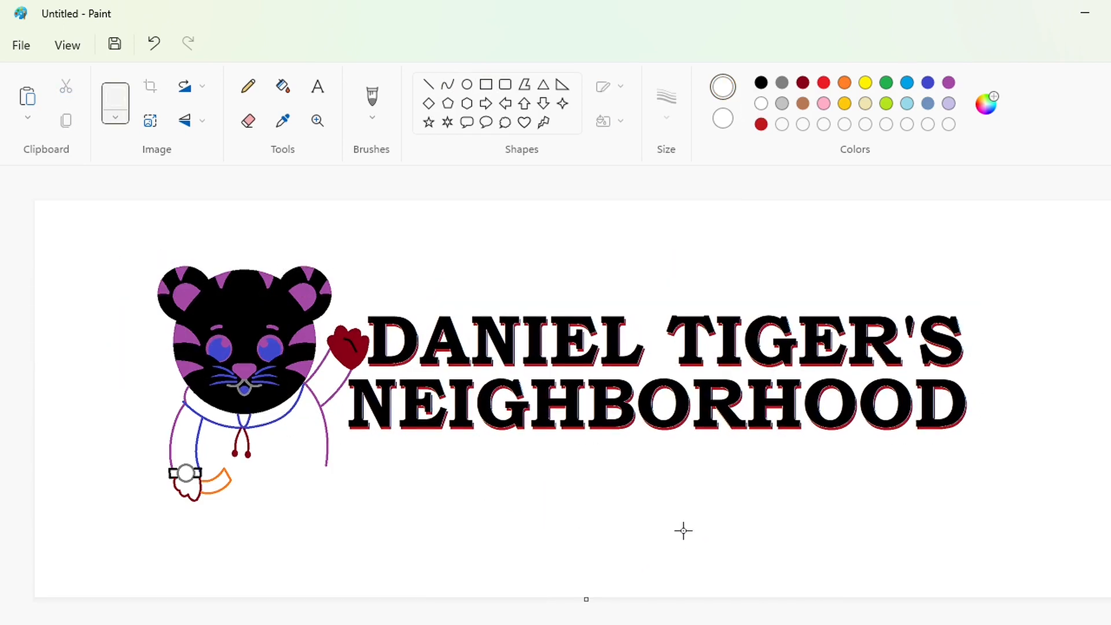
- Erase the outer foot serif on the left leg of the N in NEIGHBORHOOD using white shapes
{"action": "scroll", "coordinate": [464, 510], "scroll_direction": "up", "scroll_amount": 2}
{"action": "left_click", "coordinate": [428, 85]}
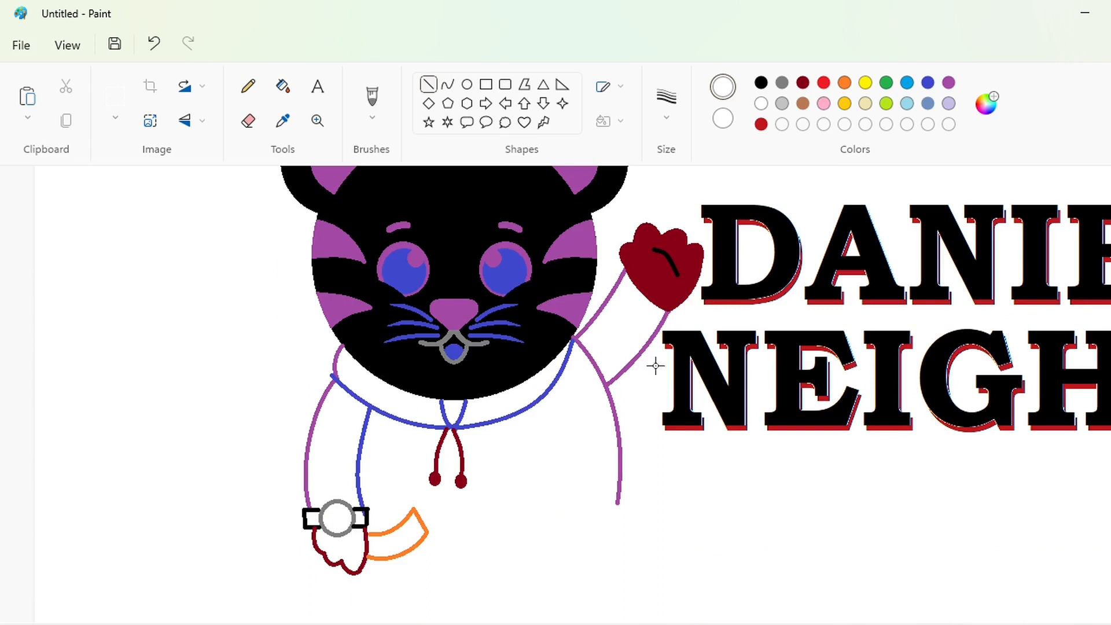
{"action": "left_click", "coordinate": [758, 478]}
{"action": "left_click", "coordinate": [486, 85]}
{"action": "key", "text": "ctrl+z"}
{"action": "left_click", "coordinate": [428, 84]}
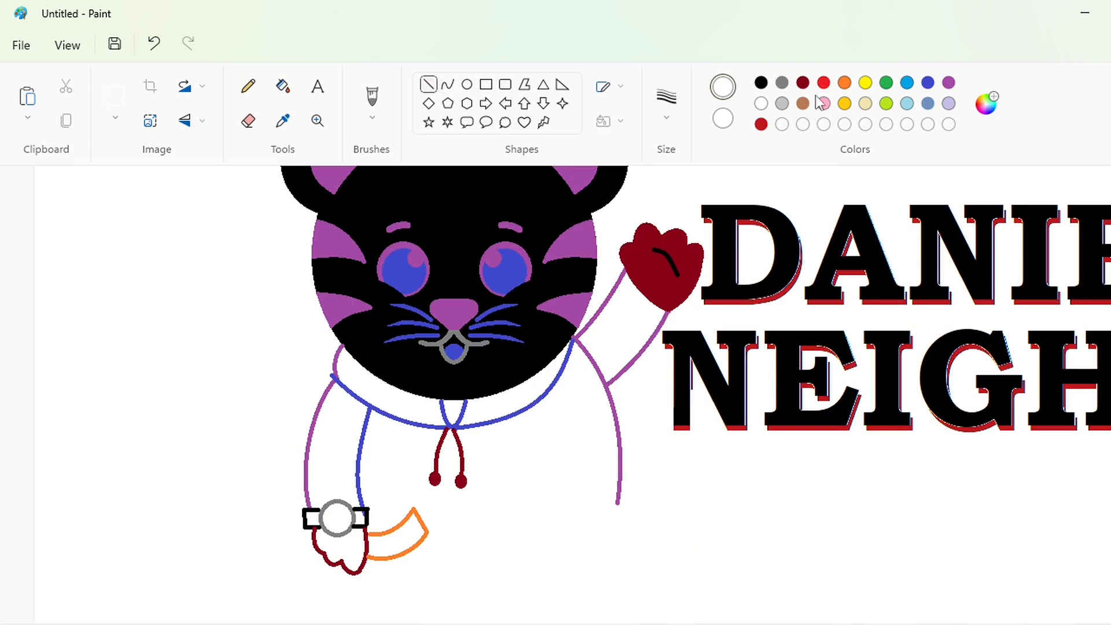
- Try a black straight line and a black curve from the N's left leg down to the lowered paw
{"action": "left_click", "coordinate": [761, 82]}
{"action": "left_click_drag", "start_coordinate": [674, 426], "coordinate": [382, 564]}
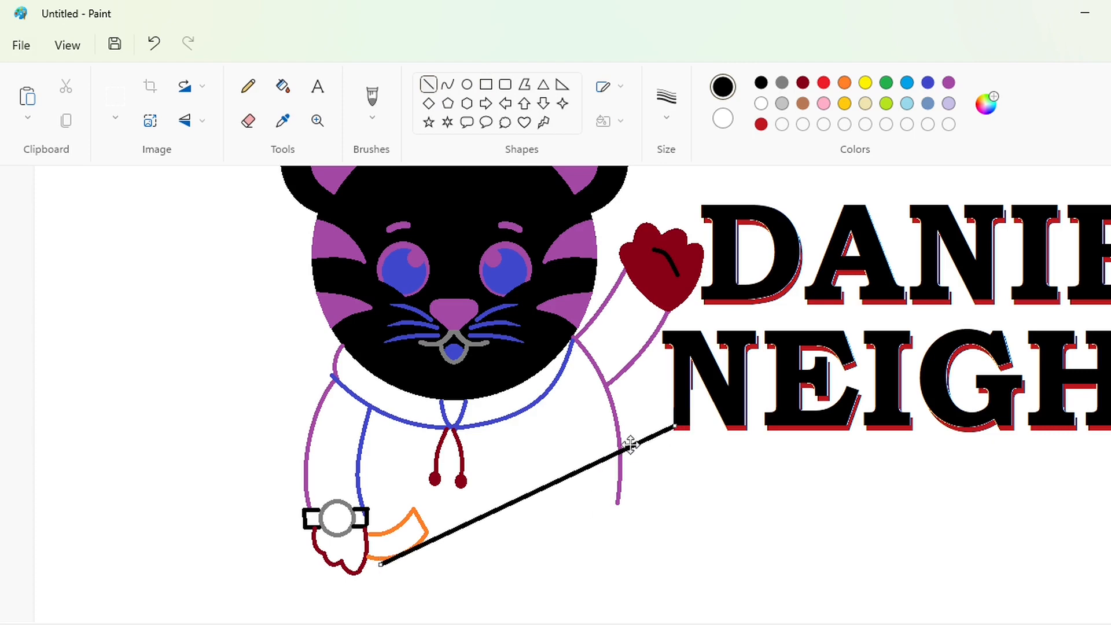
{"action": "key", "text": "ctrl+z"}
{"action": "left_click", "coordinate": [447, 84]}
{"action": "mouse_move", "coordinate": [675, 426]}
{"action": "left_mouse_down"}
{"action": "mouse_move", "coordinate": [382, 561]}
{"action": "mouse_move", "coordinate": [637, 493]}
{"action": "mouse_move", "coordinate": [666, 538]}
{"action": "left_mouse_up"}
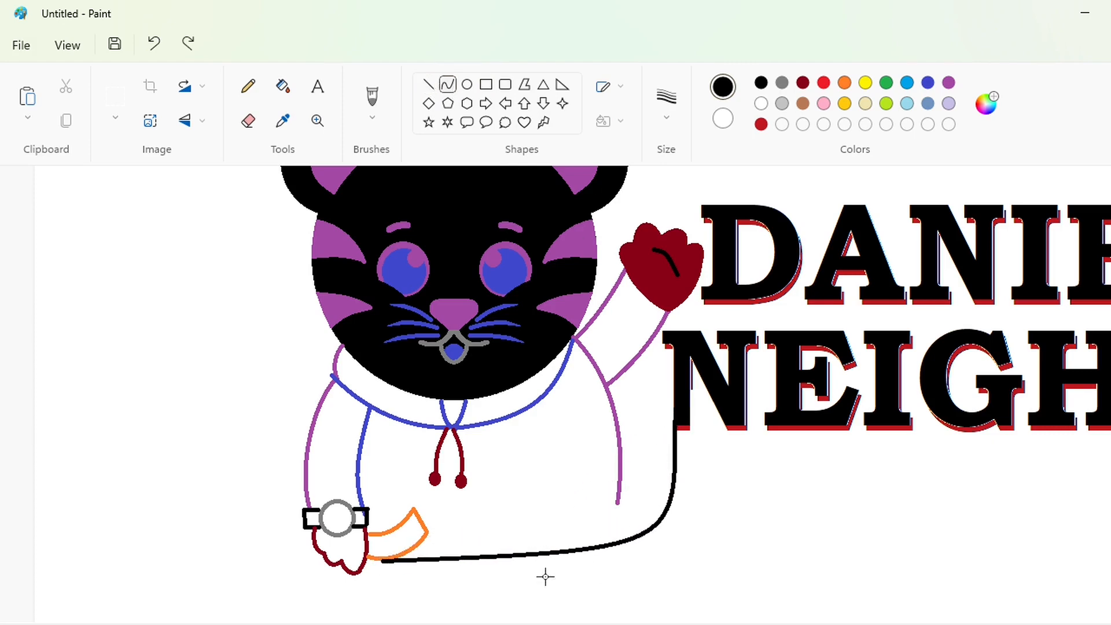
{"action": "left_click_drag", "start_coordinate": [545, 576], "coordinate": [529, 596]}
{"action": "scroll", "coordinate": [762, 538], "scroll_direction": "down", "scroll_amount": 2}
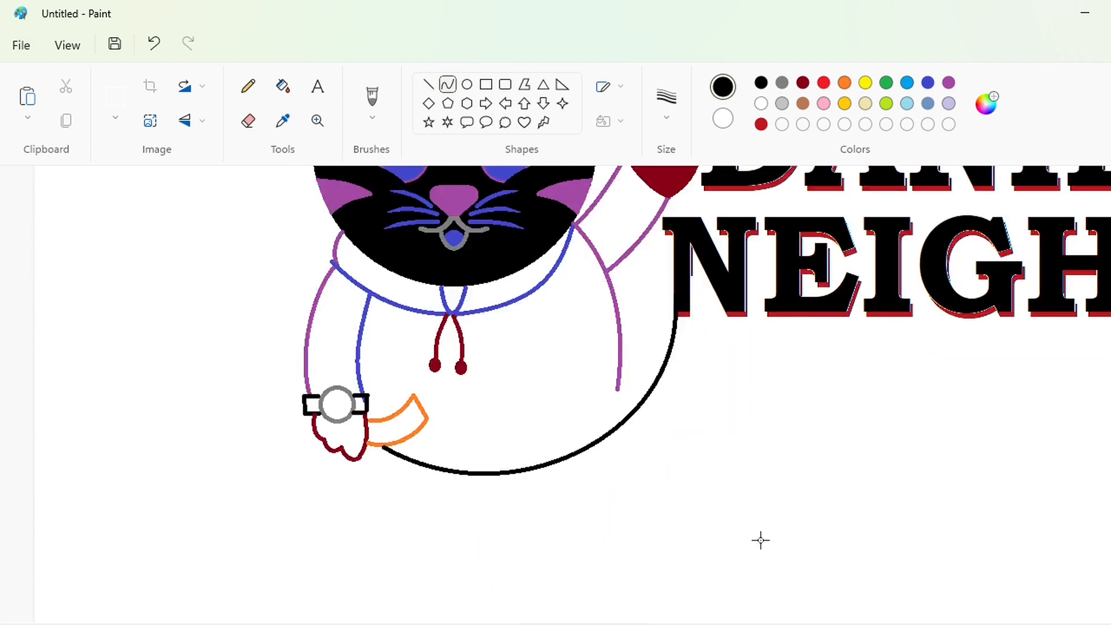
{"action": "scroll", "coordinate": [761, 540], "scroll_direction": "up", "scroll_amount": 2}
{"action": "key", "text": "ctrl+z"}
- Draw a short white line separating the N's left leg from its diagonal and nudge it into place
{"action": "left_click", "coordinate": [428, 84]}
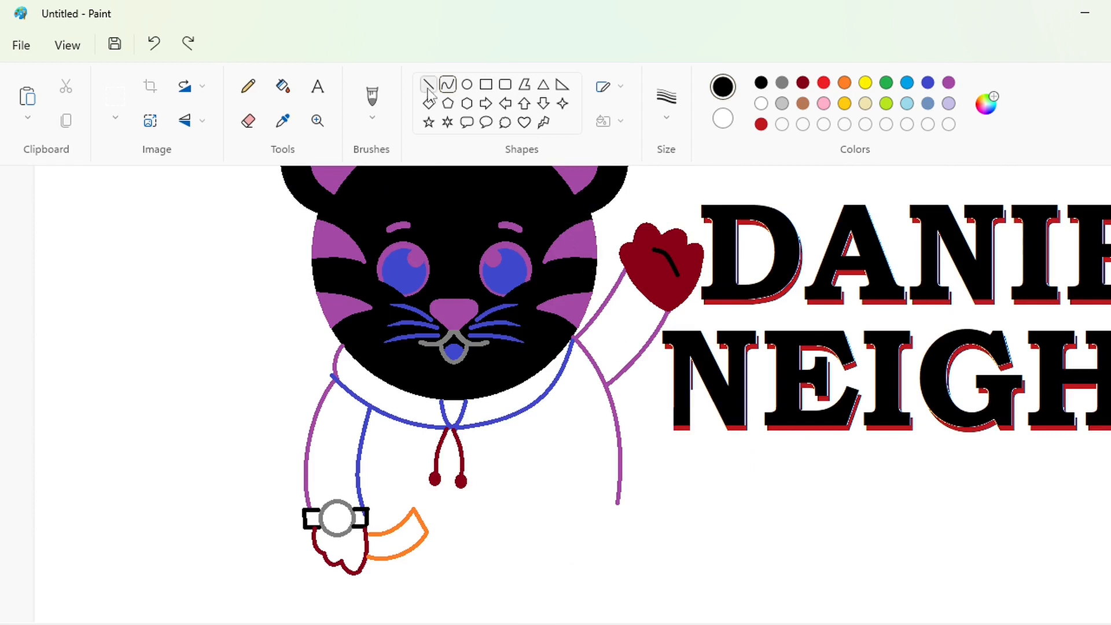
{"action": "left_click_drag", "start_coordinate": [673, 349], "coordinate": [691, 376]}
{"action": "key", "text": "Right"}
{"action": "key", "text": "Right"}
{"action": "key", "text": "Right"}
{"action": "key", "text": "Right"}
{"action": "key", "text": "Right"}
{"action": "key", "text": "Up"}
{"action": "key", "text": "Up"}
{"action": "key", "text": "Up"}
{"action": "key", "text": "Up"}
{"action": "key", "text": "Up"}
{"action": "left_click", "coordinate": [776, 377]}
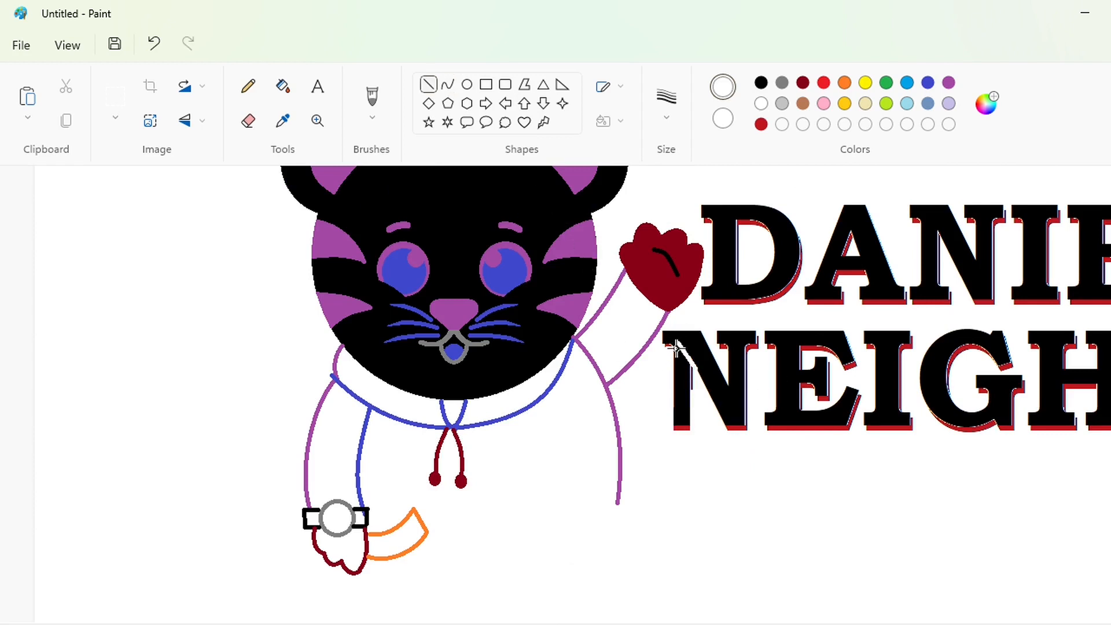
- Erase the rest of the N's left leg in white, using a rectangle and an 8px stroke size
{"action": "left_click", "coordinate": [486, 84]}
{"action": "left_click_drag", "start_coordinate": [672, 377], "coordinate": [698, 443]}
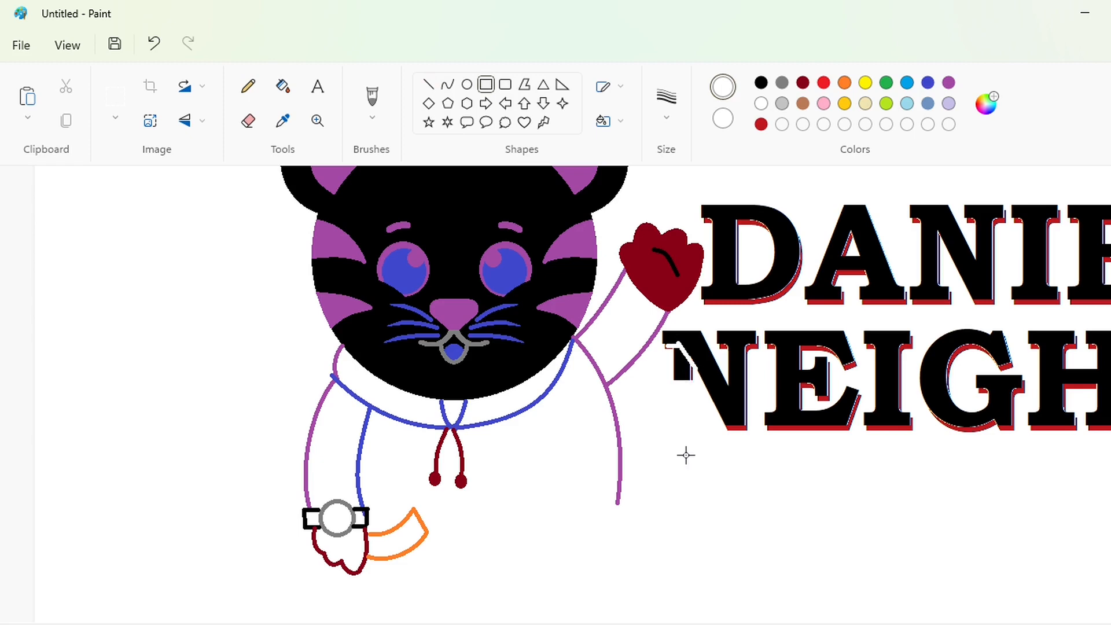
{"action": "left_click", "coordinate": [666, 98]}
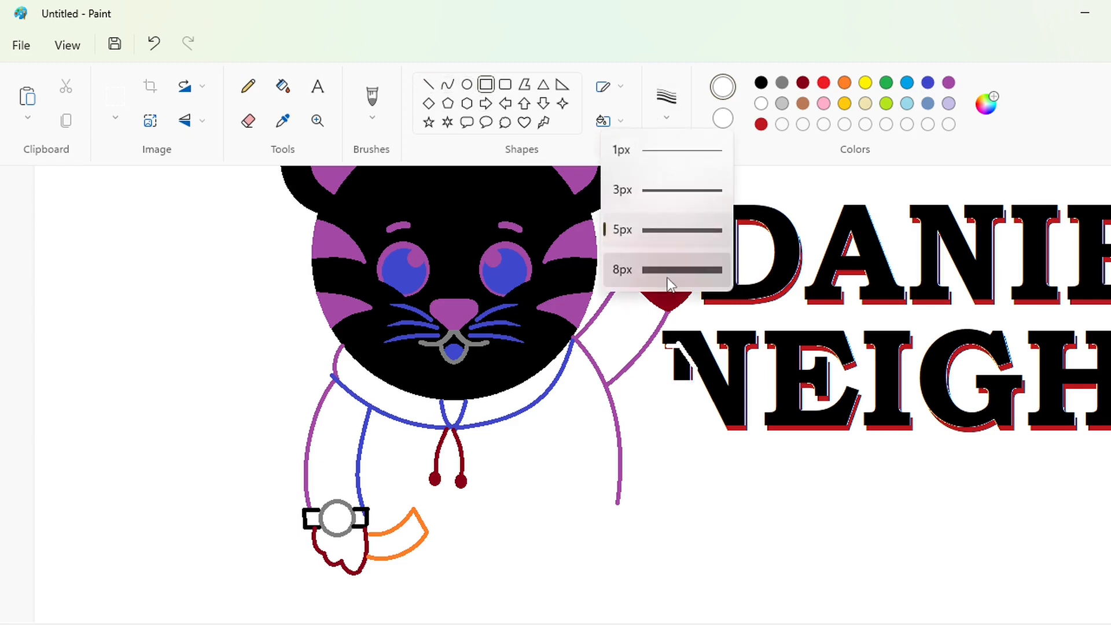
{"action": "left_click", "coordinate": [670, 271]}
{"action": "left_click", "coordinate": [248, 86]}
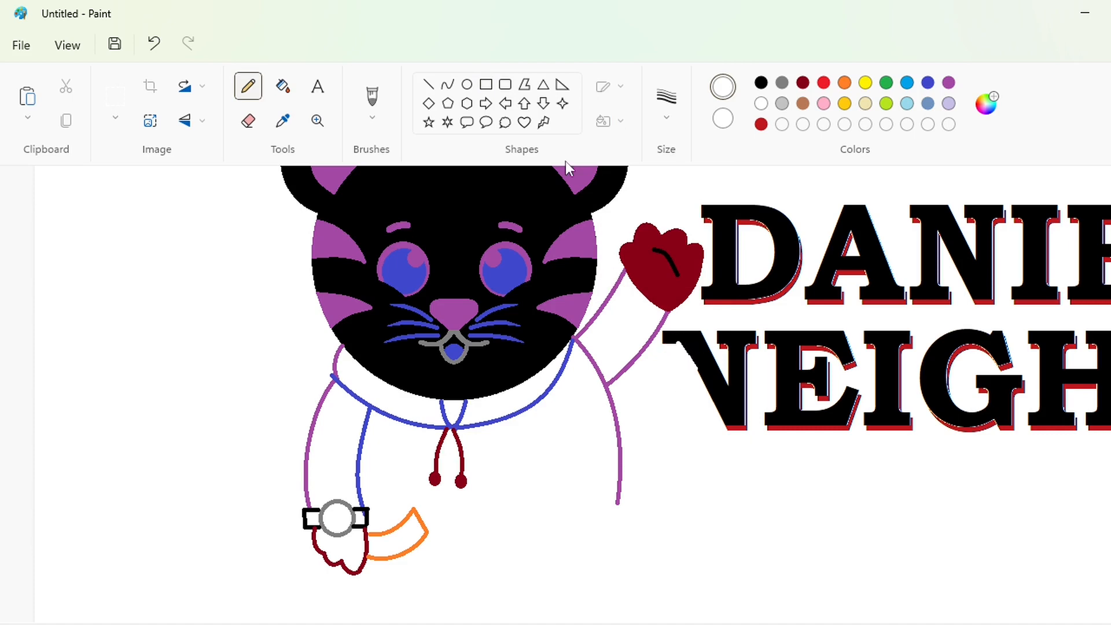
- Draw two parallel 5px black curves sweeping from the top of the N down to beside the lowered paw
{"action": "left_click", "coordinate": [448, 84]}
{"action": "left_click_drag", "start_coordinate": [675, 343], "coordinate": [481, 548]}
{"action": "key", "text": "ctrl+z"}
{"action": "left_click", "coordinate": [666, 101]}
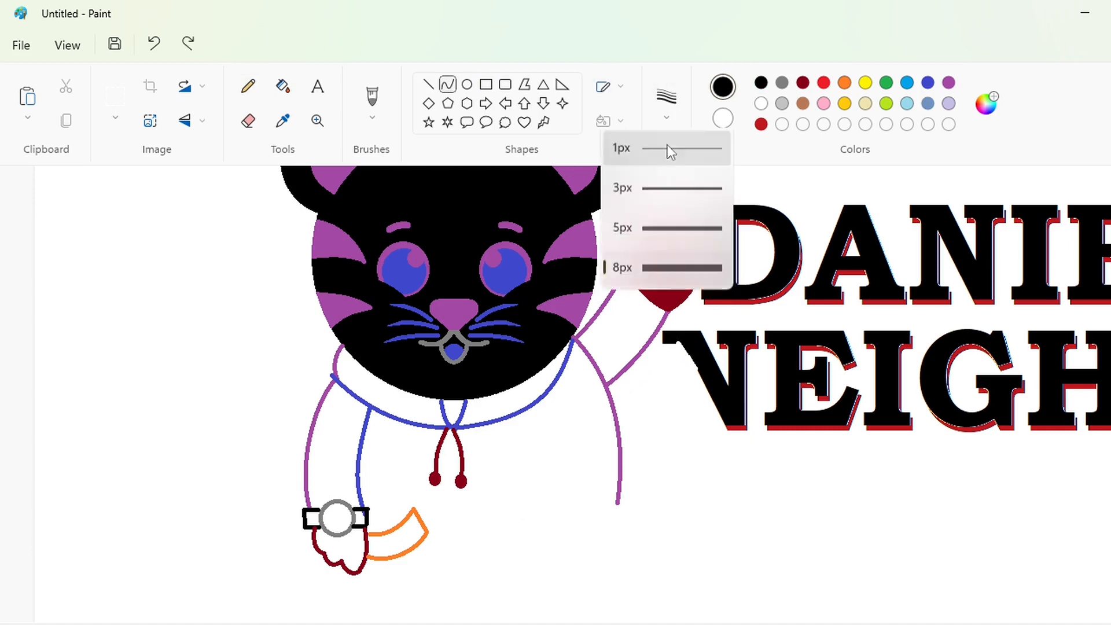
{"action": "left_click", "coordinate": [670, 228]}
{"action": "left_click_drag", "start_coordinate": [674, 342], "coordinate": [387, 559]}
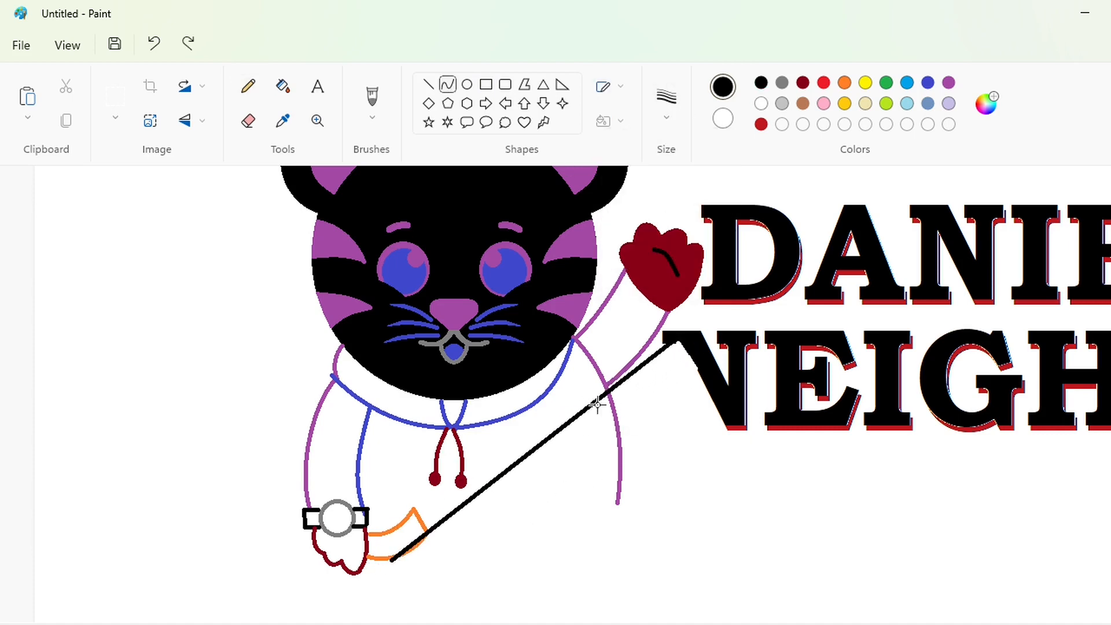
{"action": "left_click_drag", "start_coordinate": [597, 405], "coordinate": [603, 594]}
{"action": "scroll", "coordinate": [776, 577], "scroll_direction": "down", "scroll_amount": 2}
{"action": "left_click_drag", "start_coordinate": [706, 273], "coordinate": [369, 457]}
{"action": "mouse_move", "coordinate": [610, 324]}
{"action": "left_mouse_down"}
{"action": "mouse_move", "coordinate": [550, 516]}
{"action": "mouse_move", "coordinate": [558, 498]}
{"action": "left_mouse_up"}
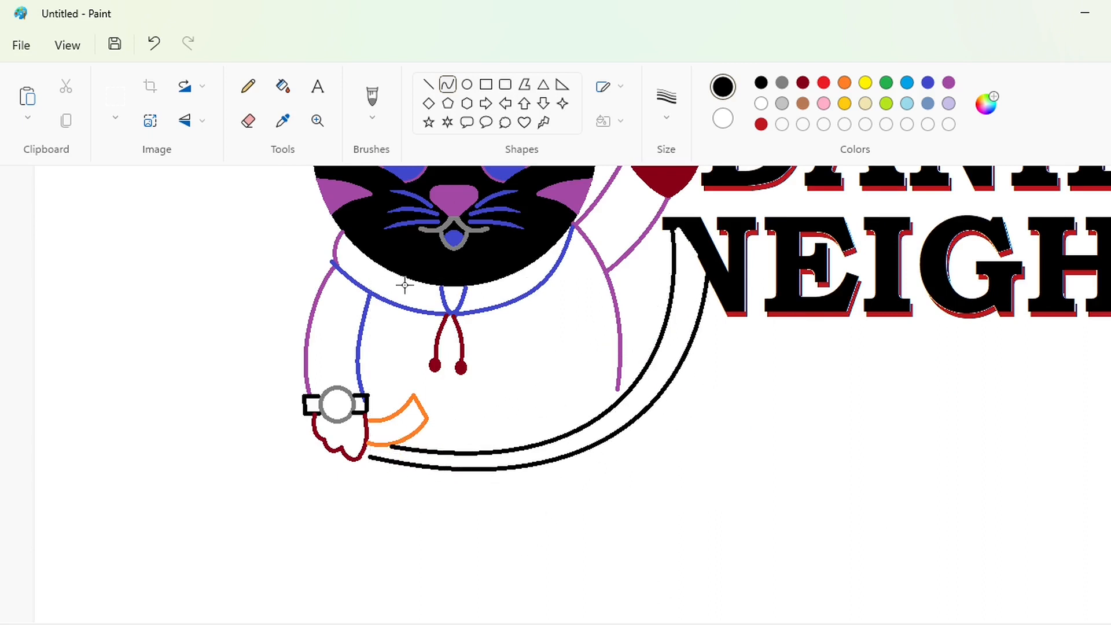
- Close the black swoosh with a rounded tip beside the lowered paw and fill it with black
{"action": "left_click", "coordinate": [249, 121]}
{"action": "mouse_move", "coordinate": [364, 456]}
{"action": "left_mouse_down"}
{"action": "mouse_move", "coordinate": [376, 464]}
{"action": "mouse_move", "coordinate": [392, 446]}
{"action": "left_mouse_up"}
{"action": "left_click", "coordinate": [466, 85]}
{"action": "key", "text": "ctrl+z"}
{"action": "left_click", "coordinate": [447, 84]}
{"action": "left_click", "coordinate": [283, 86]}
{"action": "left_click", "coordinate": [383, 440]}
- Copy the area containing the black swoosh and place the duplicate in the blank space below the end of NEIGHBORHOOD
{"action": "key", "text": "p"}
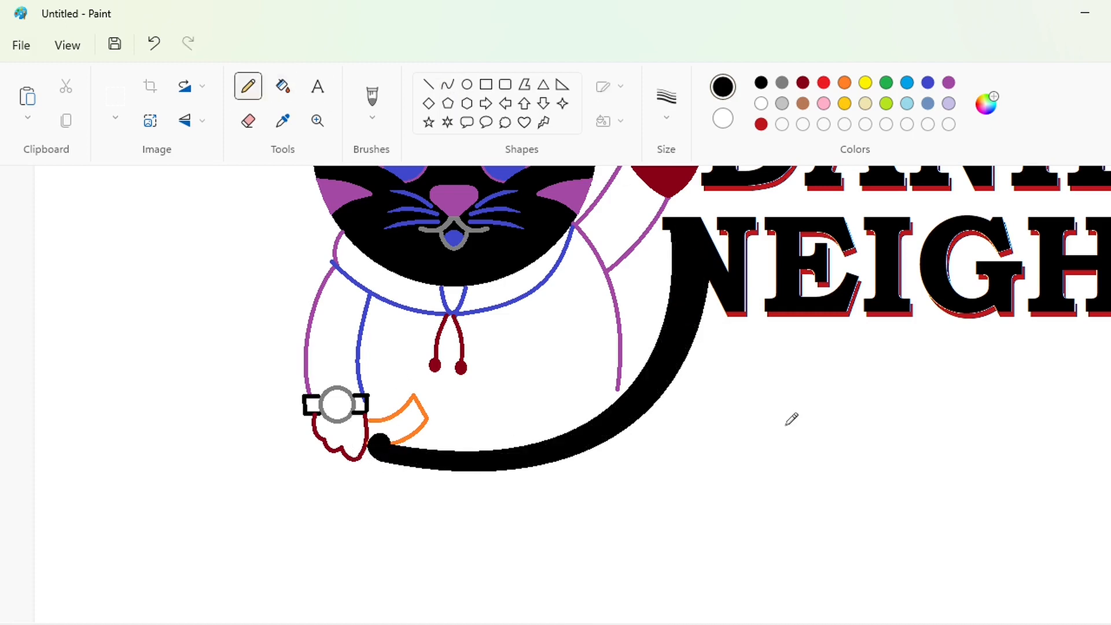
{"action": "key", "text": "s"}
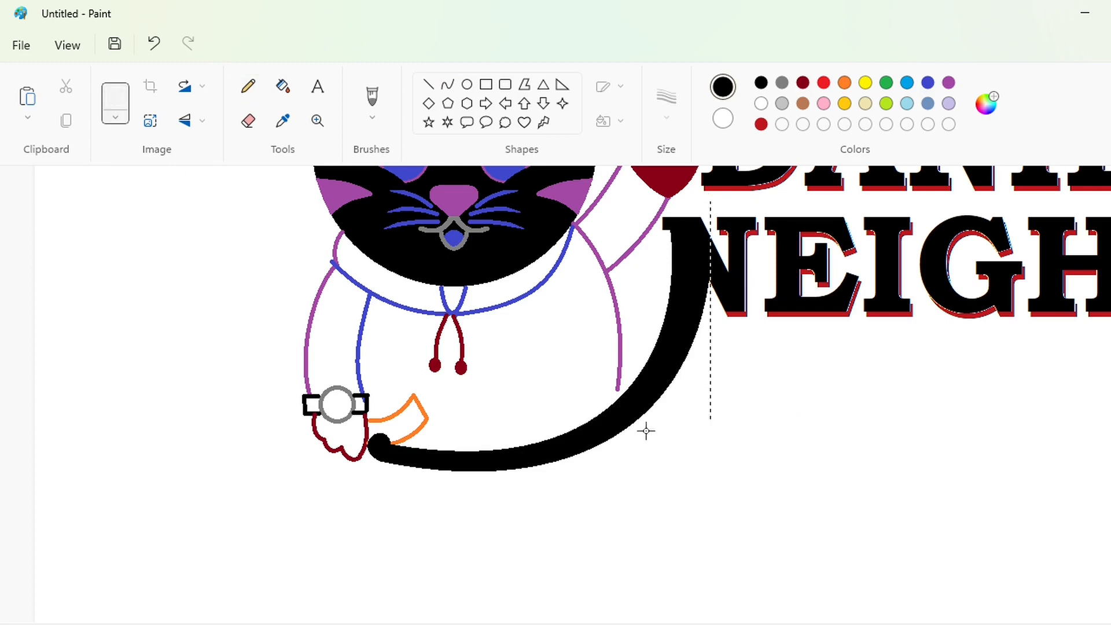
{"action": "left_click_drag", "start_coordinate": [645, 430], "coordinate": [350, 538]}
{"action": "key", "text": "ctrl+c"}
{"action": "scroll", "coordinate": [739, 538], "scroll_direction": "right", "scroll_amount": 10}
{"action": "scroll", "coordinate": [739, 538], "scroll_direction": "down", "scroll_amount": 1}
{"action": "key", "text": "ctrl+v"}
{"action": "left_click_drag", "start_coordinate": [330, 380], "coordinate": [748, 444]}
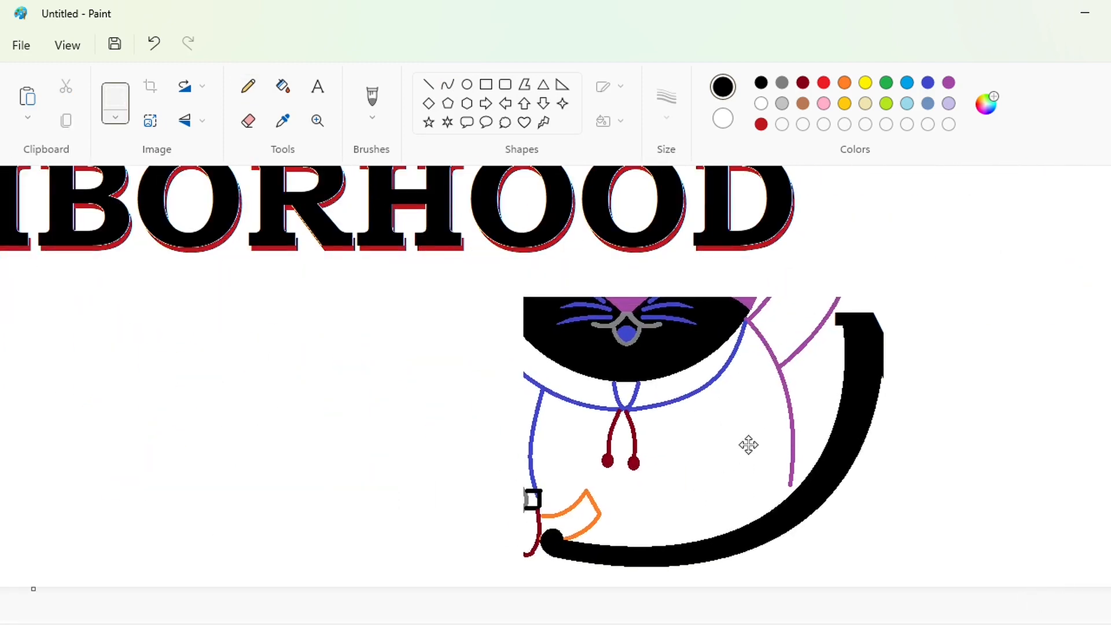
- Fill the head, nose, mouth and orange pocket in the pasted duplicate with white
{"action": "left_click", "coordinate": [282, 86]}
{"action": "left_click", "coordinate": [761, 103]}
{"action": "left_click", "coordinate": [675, 338]}
{"action": "left_click", "coordinate": [626, 315]}
{"action": "left_click", "coordinate": [626, 304]}
{"action": "left_click", "coordinate": [626, 334]}
{"action": "left_click", "coordinate": [660, 318]}
{"action": "left_click", "coordinate": [592, 498]}
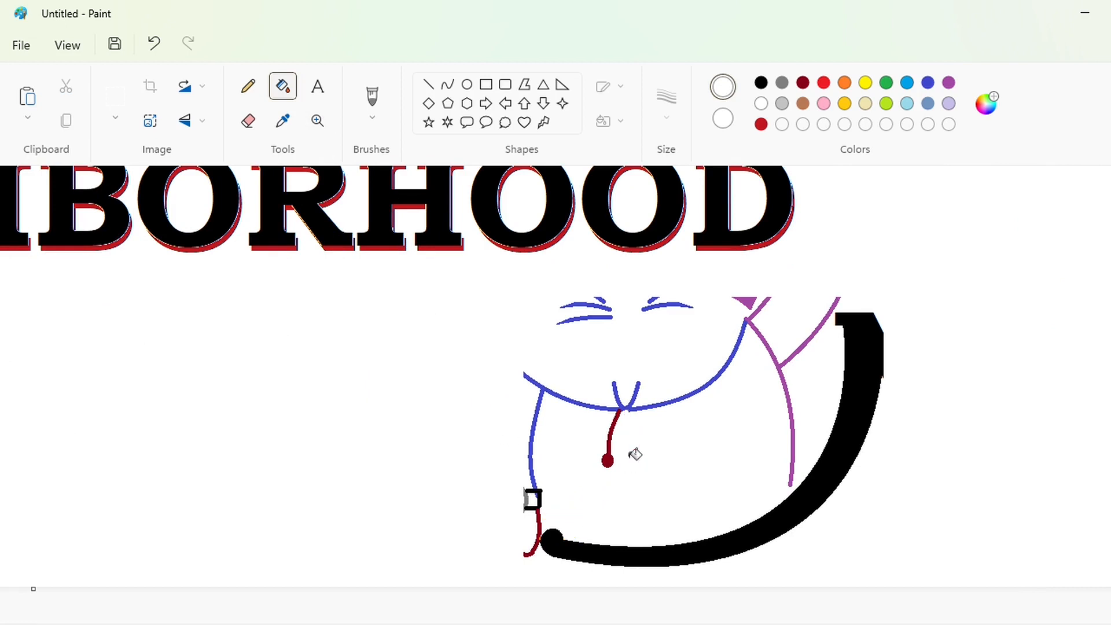
- Fill the leftover outlines, drawstrings, watch strap and whiskers with white so only the duplicate swoosh stays
{"action": "left_click", "coordinate": [633, 407]}
{"action": "left_click", "coordinate": [767, 342]}
{"action": "left_click", "coordinate": [752, 299]}
{"action": "left_click", "coordinate": [607, 454]}
{"action": "left_click", "coordinate": [539, 499]}
{"action": "left_click", "coordinate": [537, 517]}
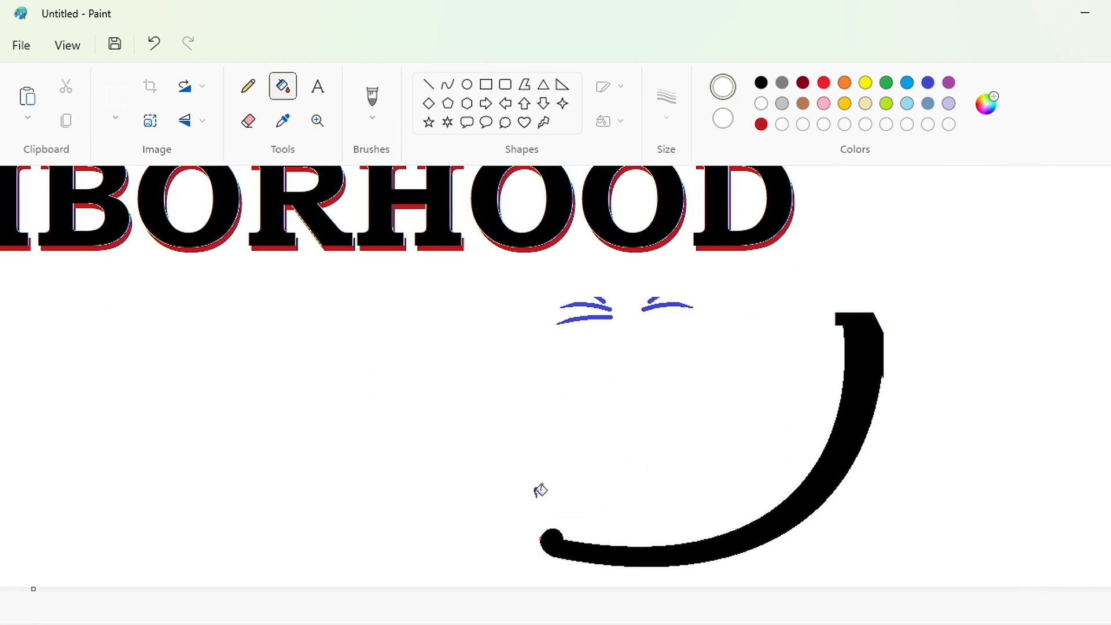
{"action": "left_click", "coordinate": [652, 306]}
{"action": "left_click", "coordinate": [590, 318]}
{"action": "left_click", "coordinate": [590, 307]}
{"action": "left_click", "coordinate": [601, 300]}
- Give the spare swoosh a red drop shadow by filling it red and overlaying a slightly offset black copy
{"action": "left_click", "coordinate": [115, 95]}
{"action": "left_click", "coordinate": [761, 124]}
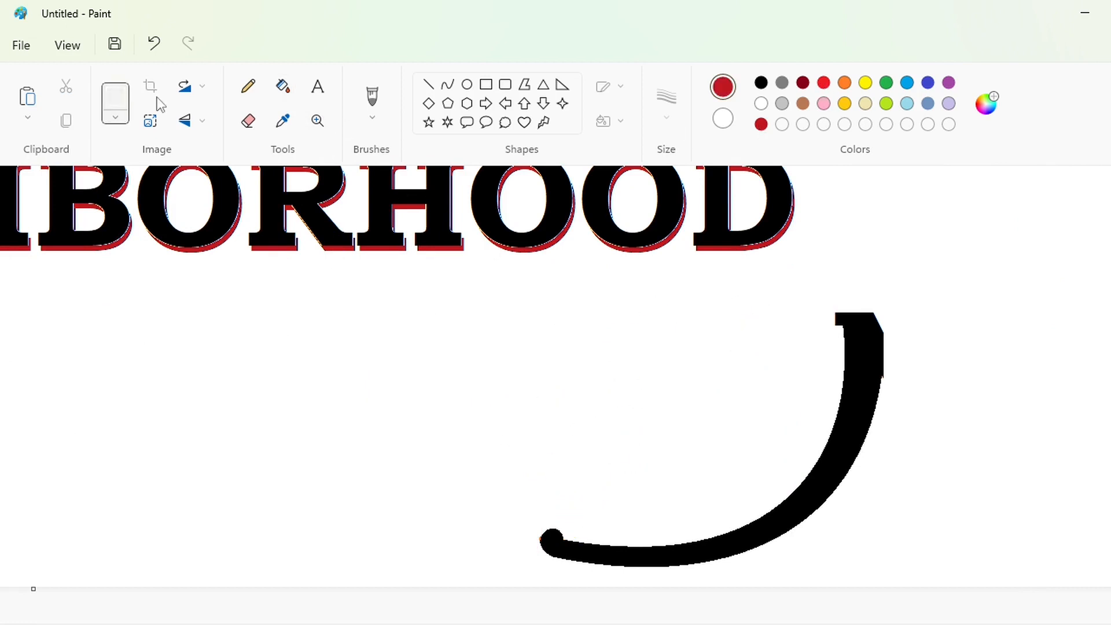
{"action": "left_click_drag", "start_coordinate": [935, 281], "coordinate": [517, 579]}
{"action": "key", "text": "ctrl+c"}
{"action": "left_click", "coordinate": [282, 85]}
{"action": "left_click", "coordinate": [871, 333]}
{"action": "key", "text": "ctrl+v"}
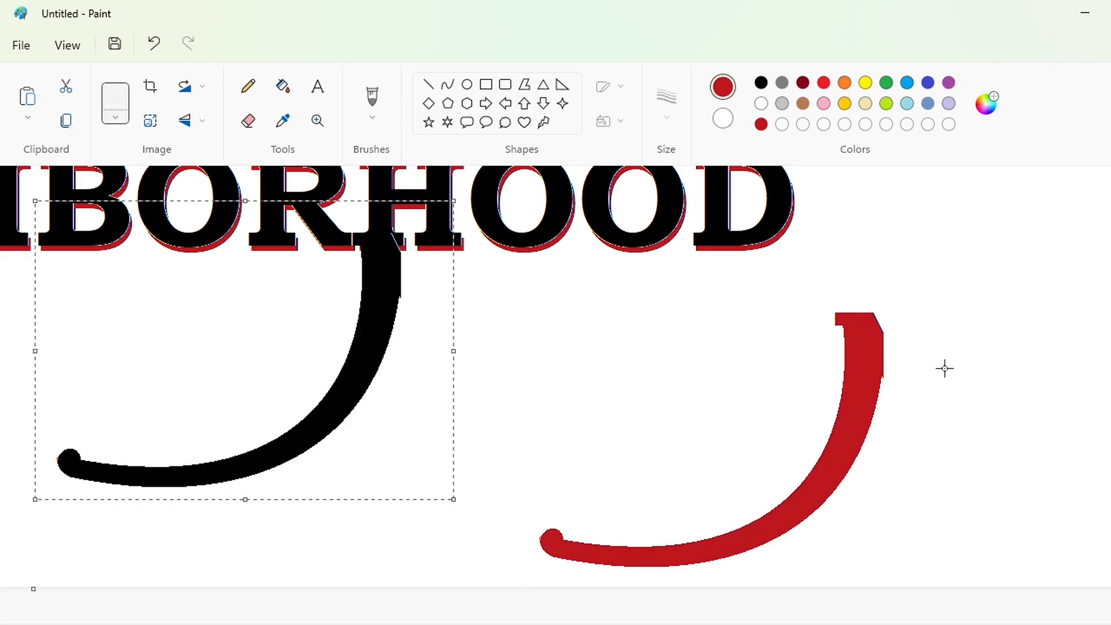
{"action": "left_click_drag", "start_coordinate": [288, 330], "coordinate": [767, 403]}
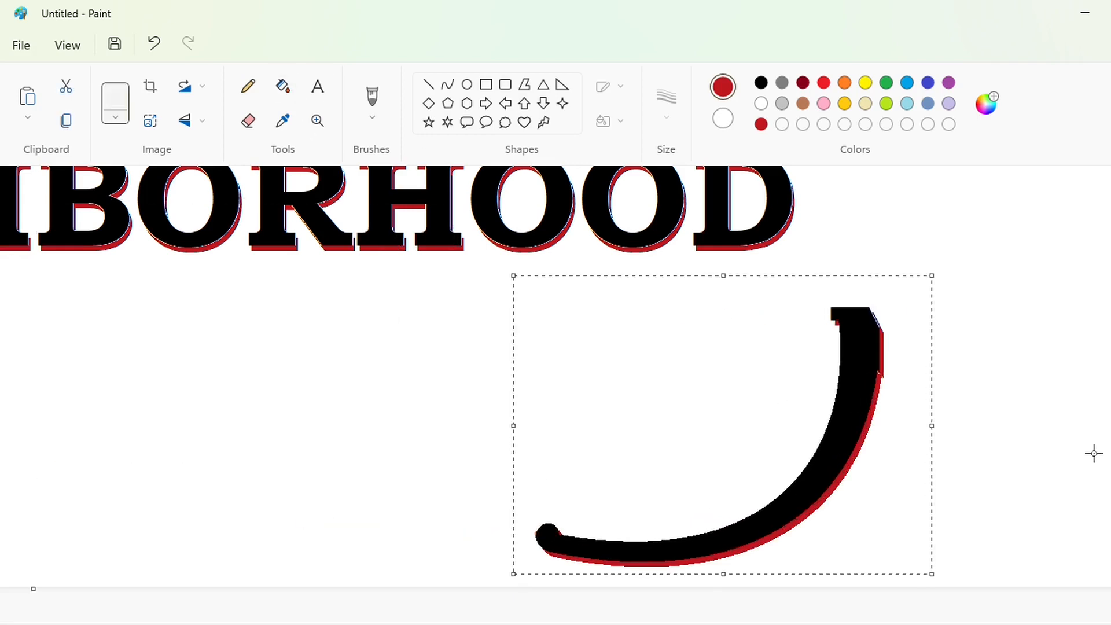
- Transfer the red-shadowed swoosh onto the original black swoosh hanging from the N
{"action": "left_click", "coordinate": [1049, 445]}
{"action": "left_click_drag", "start_coordinate": [518, 600], "coordinate": [519, 600]}
{"action": "key", "text": "ctrl+x"}
{"action": "scroll", "coordinate": [315, 606], "scroll_direction": "left", "scroll_amount": 8}
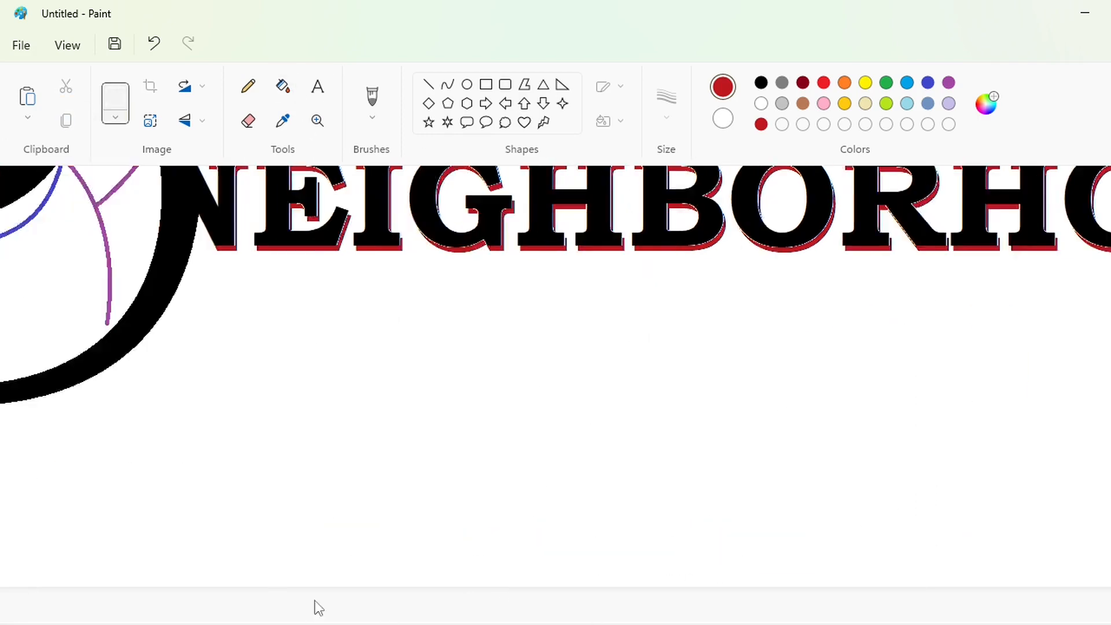
{"action": "scroll", "coordinate": [793, 540], "scroll_direction": "up", "scroll_amount": 3}
{"action": "key", "text": "ctrl+v"}
{"action": "left_click_drag", "start_coordinate": [324, 375], "coordinate": [473, 399]}
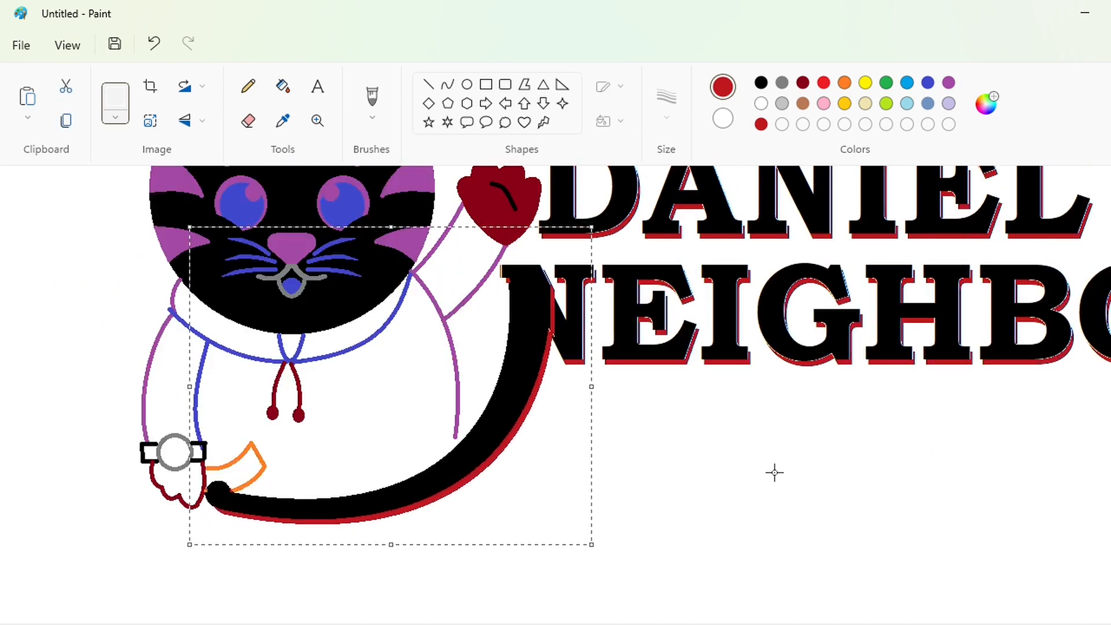
{"action": "left_click", "coordinate": [802, 506]}
- Mask the stray red and blue edge above the N's diagonal with a white line nudged into place
{"action": "scroll", "coordinate": [802, 505], "scroll_direction": "up", "scroll_amount": 4}
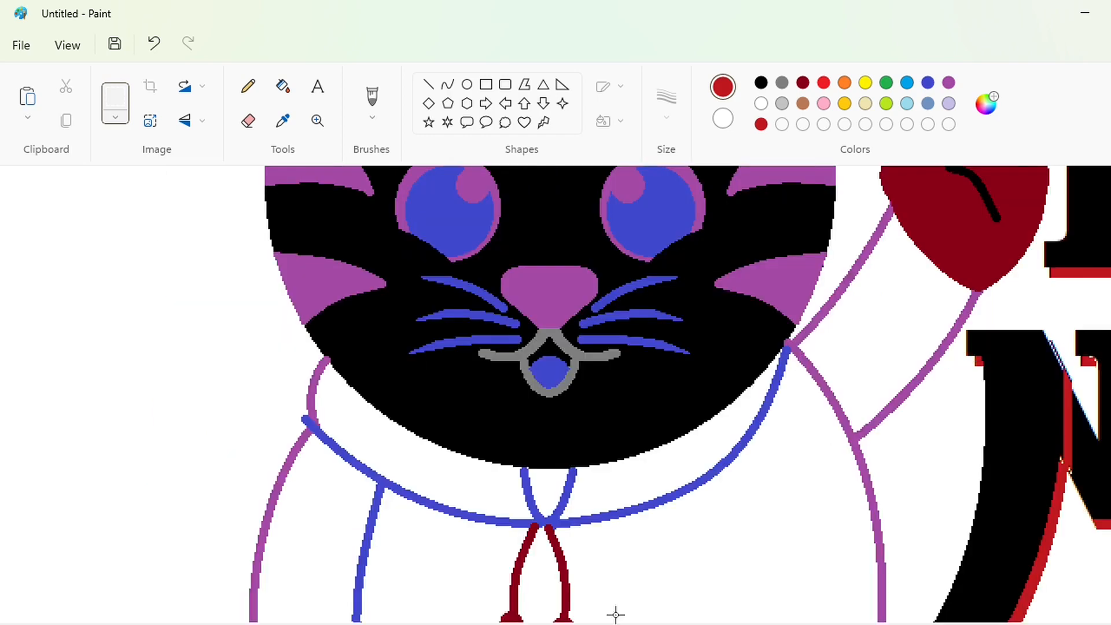
{"action": "left_click", "coordinate": [428, 85]}
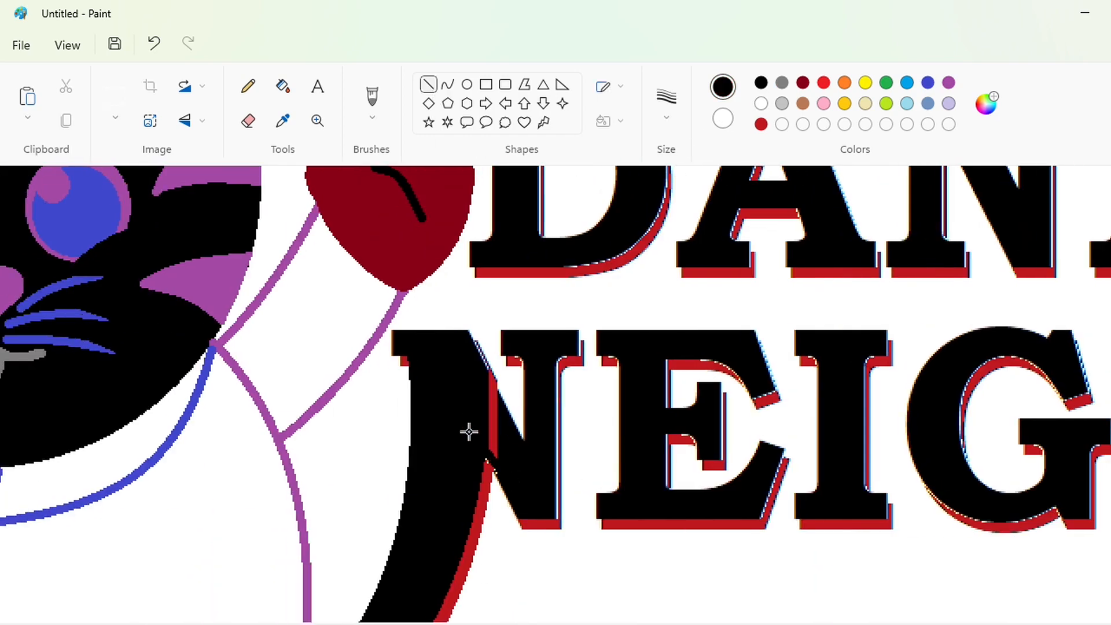
{"action": "mouse_move", "coordinate": [476, 357]}
{"action": "left_mouse_down"}
{"action": "mouse_move", "coordinate": [500, 408]}
{"action": "mouse_move", "coordinate": [460, 324]}
{"action": "left_mouse_up"}
{"action": "left_click", "coordinate": [539, 407]}
{"action": "left_click", "coordinate": [761, 103]}
{"action": "key", "text": "Up"}
{"action": "key", "text": "Up"}
{"action": "key", "text": "Up"}
{"action": "key", "text": "Up"}
{"action": "key", "text": "Up"}
{"action": "key", "text": "Up"}
{"action": "key", "text": "Up"}
{"action": "key", "text": "Up"}
- Fill the red patch inside the N with black and draw a red shadow line along the diagonal's underside
{"action": "left_click", "coordinate": [282, 87]}
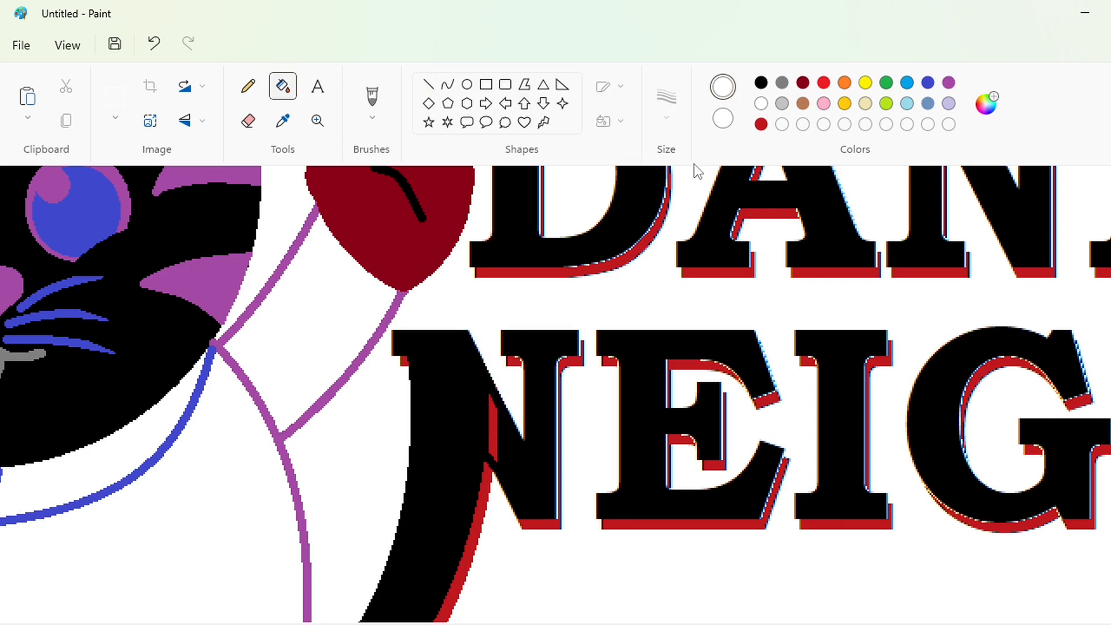
{"action": "left_click", "coordinate": [761, 82]}
{"action": "left_click", "coordinate": [493, 428]}
{"action": "left_click", "coordinate": [428, 84]}
{"action": "left_click", "coordinate": [761, 124]}
{"action": "left_click_drag", "start_coordinate": [490, 479], "coordinate": [523, 539]}
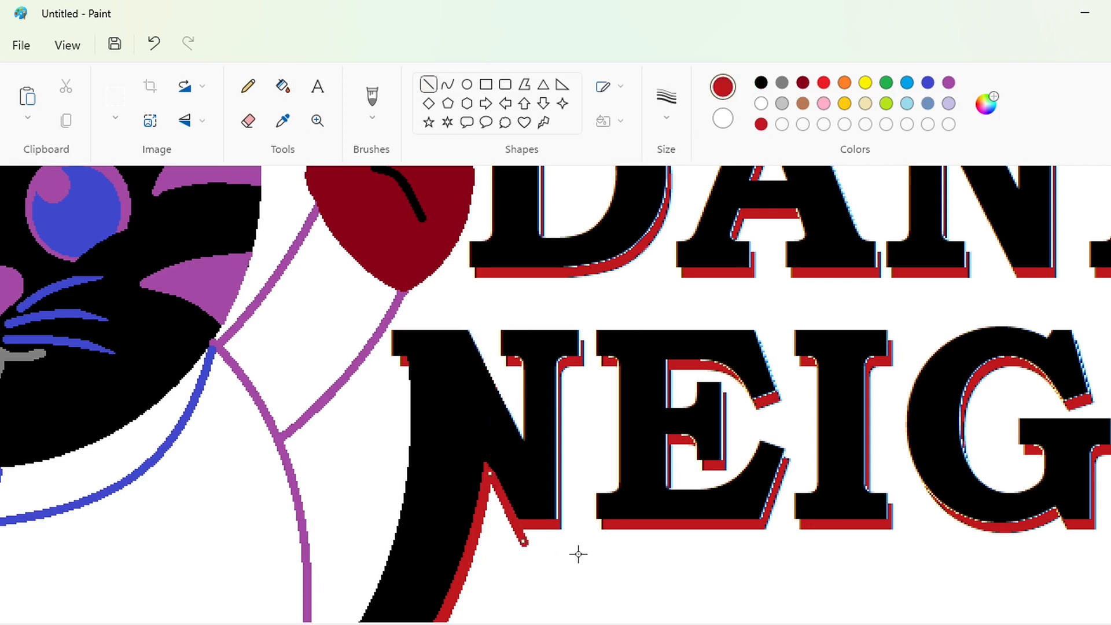
{"action": "left_click_drag", "start_coordinate": [495, 483], "coordinate": [519, 538]}
{"action": "left_click", "coordinate": [761, 103]}
{"action": "scroll", "coordinate": [749, 569], "scroll_direction": "down", "scroll_amount": 3}
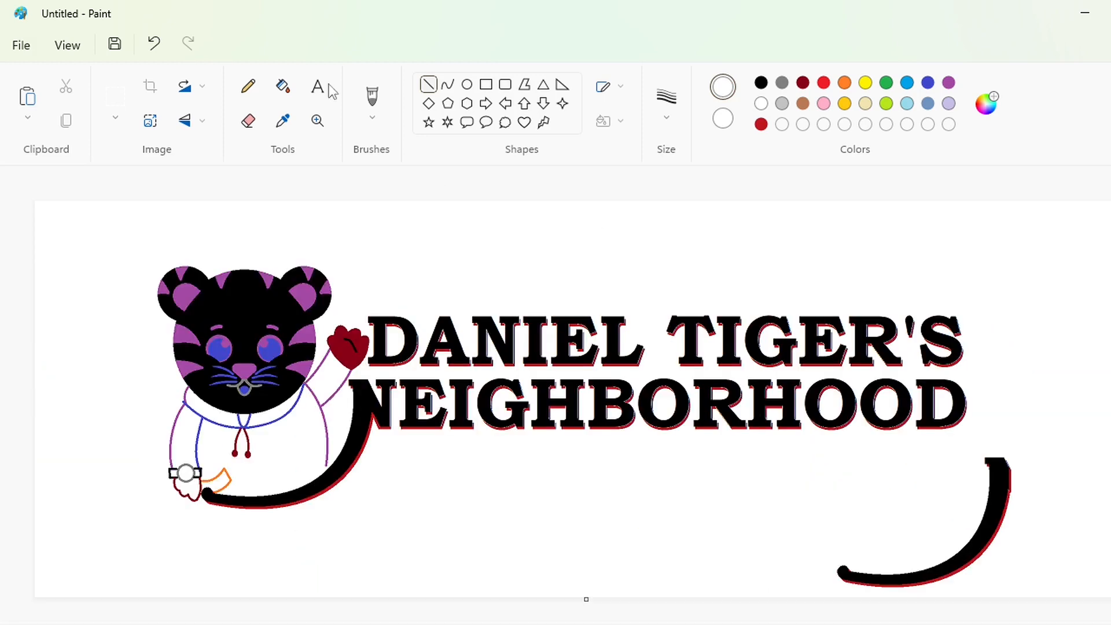
- Cover the spare swoosh below the title with a white rectangle
{"action": "left_click", "coordinate": [283, 86]}
{"action": "left_click", "coordinate": [761, 124]}
{"action": "left_click", "coordinate": [1003, 467]}
{"action": "left_click", "coordinate": [761, 105]}
{"action": "left_click", "coordinate": [1007, 479]}
{"action": "left_click", "coordinate": [485, 84]}
{"action": "left_click_drag", "start_coordinate": [1026, 442], "coordinate": [779, 596]}
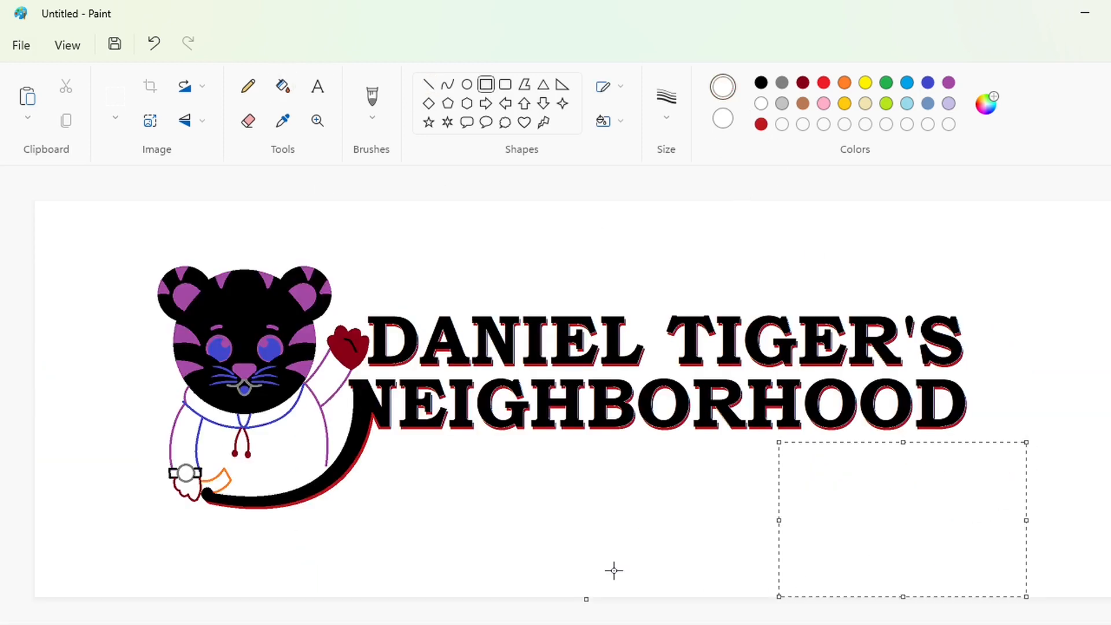
- Erase the lower part of the purple body line near the swoosh and set up a 5px purple curve
{"action": "scroll", "coordinate": [1001, 590], "scroll_direction": "up", "scroll_amount": 2}
{"action": "scroll", "coordinate": [790, 608], "scroll_direction": "down", "scroll_amount": 3}
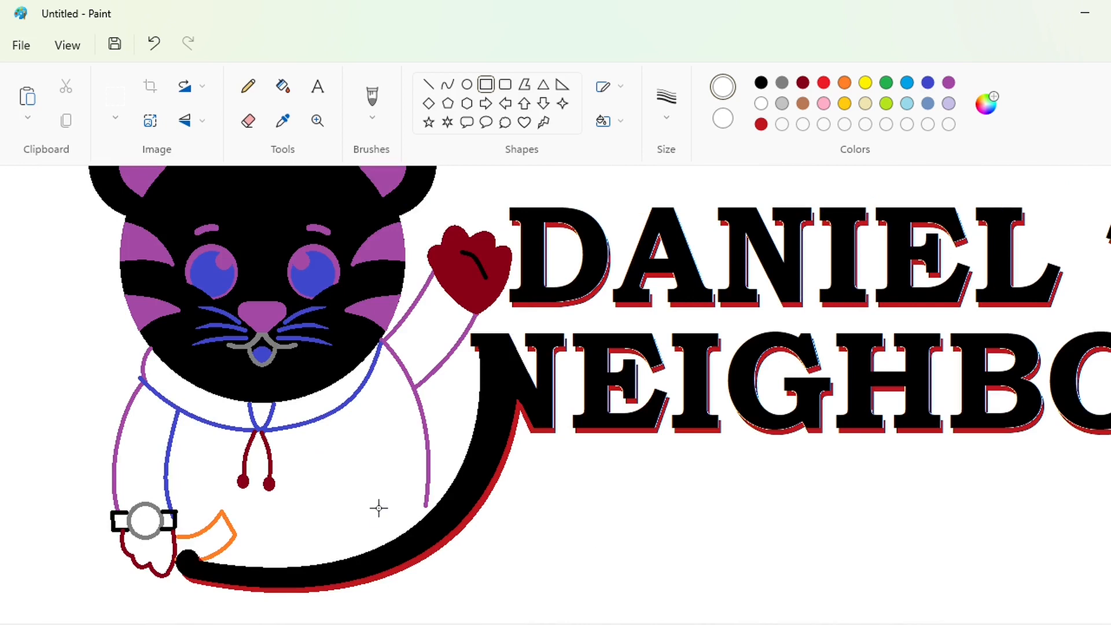
{"action": "left_click", "coordinate": [248, 121]}
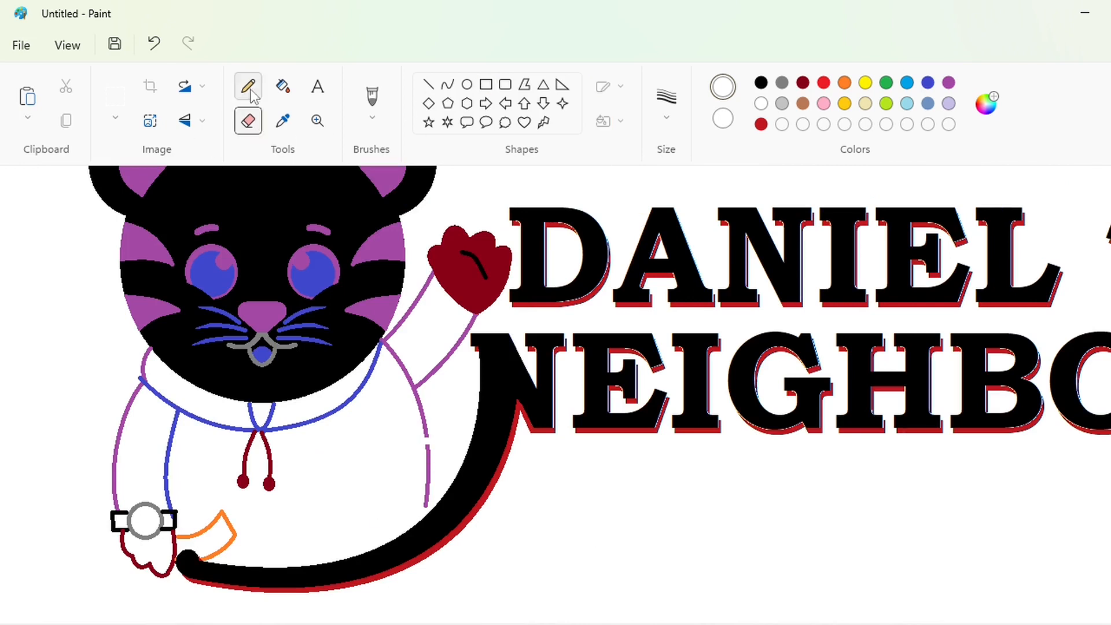
{"action": "left_click", "coordinate": [283, 86]}
{"action": "left_click", "coordinate": [427, 455]}
{"action": "left_click", "coordinate": [248, 120]}
{"action": "left_click_drag", "start_coordinate": [420, 427], "coordinate": [449, 438]}
{"action": "left_click", "coordinate": [447, 85]}
{"action": "left_click", "coordinate": [666, 97]}
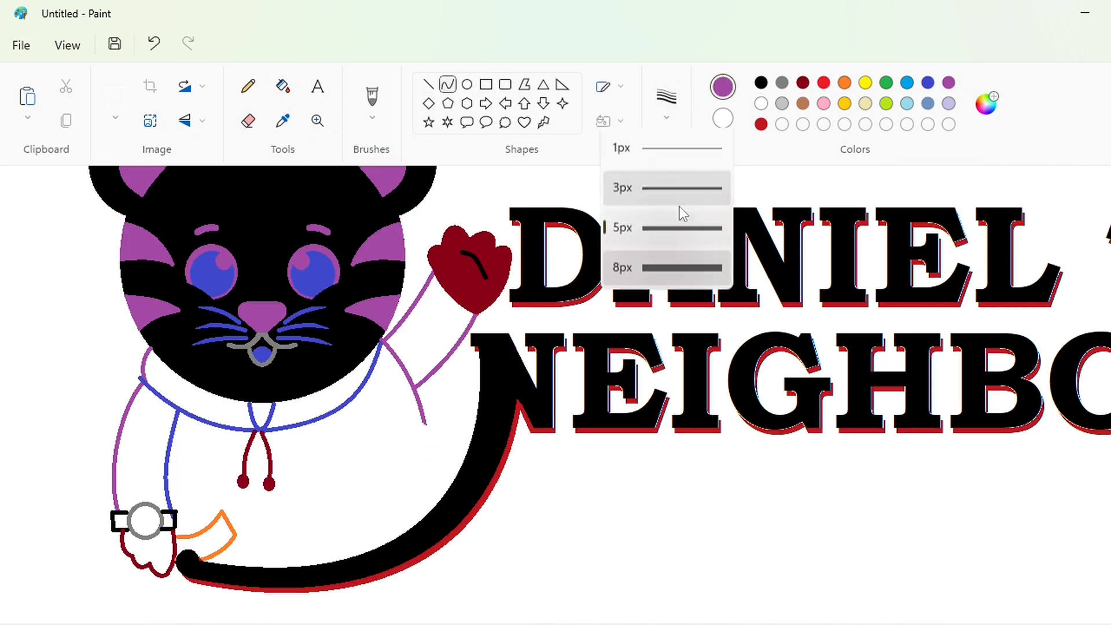
{"action": "left_click", "coordinate": [682, 223]}
{"action": "mouse_move", "coordinate": [415, 386]}
{"action": "left_mouse_down"}
{"action": "mouse_move", "coordinate": [442, 498]}
{"action": "mouse_move", "coordinate": [433, 465]}
{"action": "left_mouse_up"}
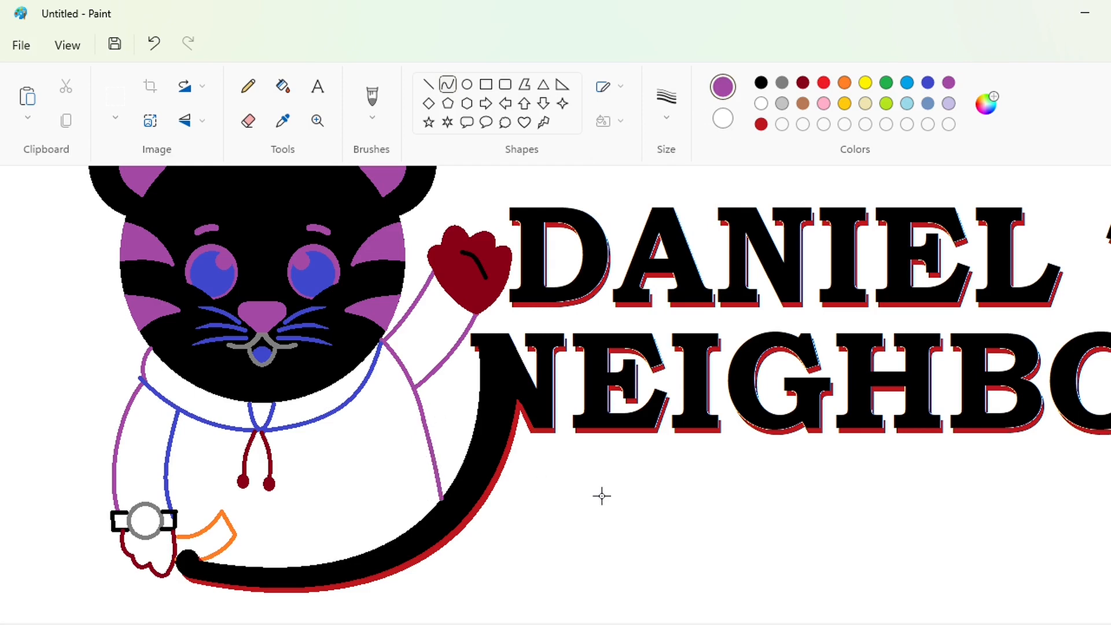
{"action": "key", "text": "ctrl+z"}
{"action": "left_click_drag", "start_coordinate": [421, 418], "coordinate": [441, 498]}
{"action": "left_click_drag", "start_coordinate": [427, 442], "coordinate": [434, 441]}
{"action": "key", "text": "ctrl+z"}
{"action": "left_click", "coordinate": [433, 471]}
{"action": "key", "text": "ctrl+z"}
- Extend the purple body line with a curve down to the swoosh and cover its protruding tip in black
{"action": "left_click_drag", "start_coordinate": [422, 421], "coordinate": [433, 466]}
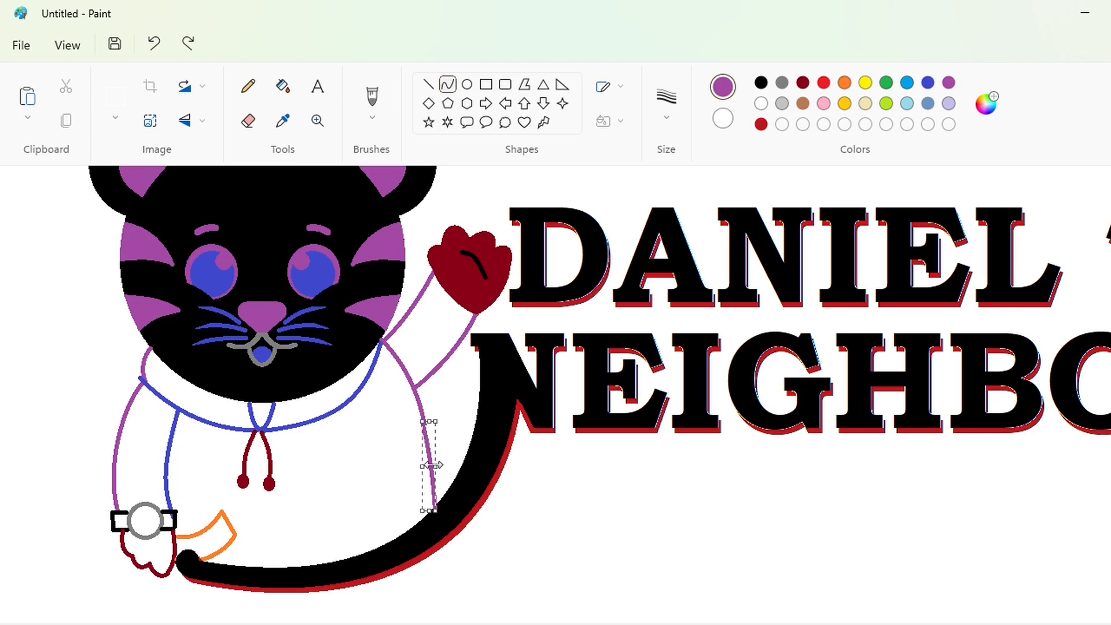
{"action": "left_click", "coordinate": [521, 468]}
{"action": "scroll", "coordinate": [658, 496], "scroll_direction": "up", "scroll_amount": 1}
{"action": "left_click", "coordinate": [428, 84]}
{"action": "left_click", "coordinate": [761, 82]}
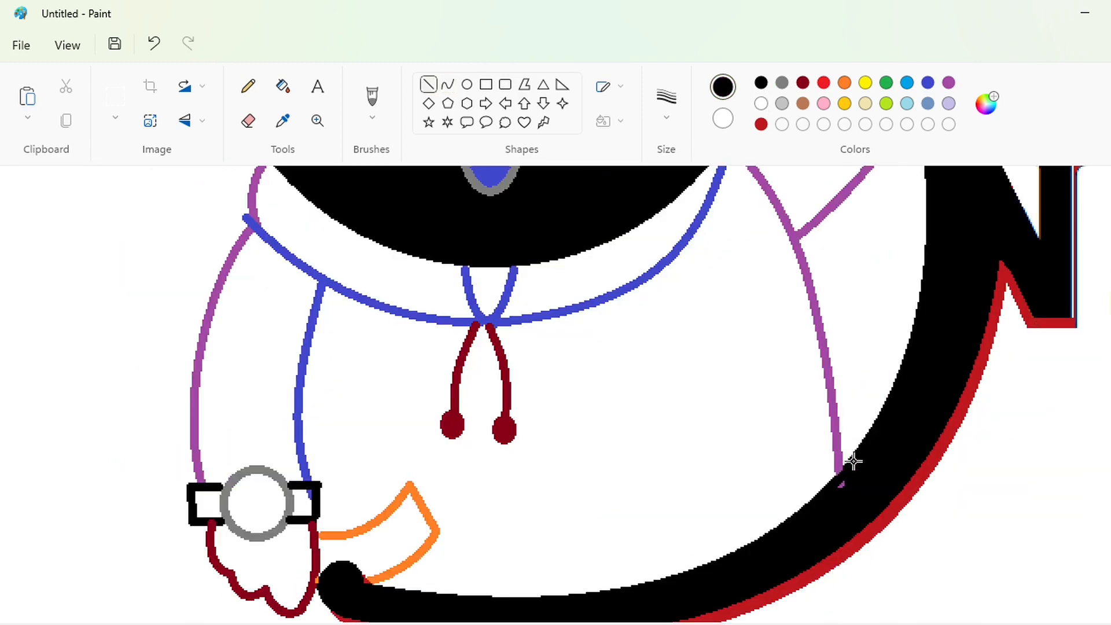
{"action": "scroll", "coordinate": [982, 595], "scroll_direction": "down", "scroll_amount": 3}
{"action": "scroll", "coordinate": [1101, 606], "scroll_direction": "up", "scroll_amount": 3}
{"action": "scroll", "coordinate": [689, 557], "scroll_direction": "down", "scroll_amount": 5}
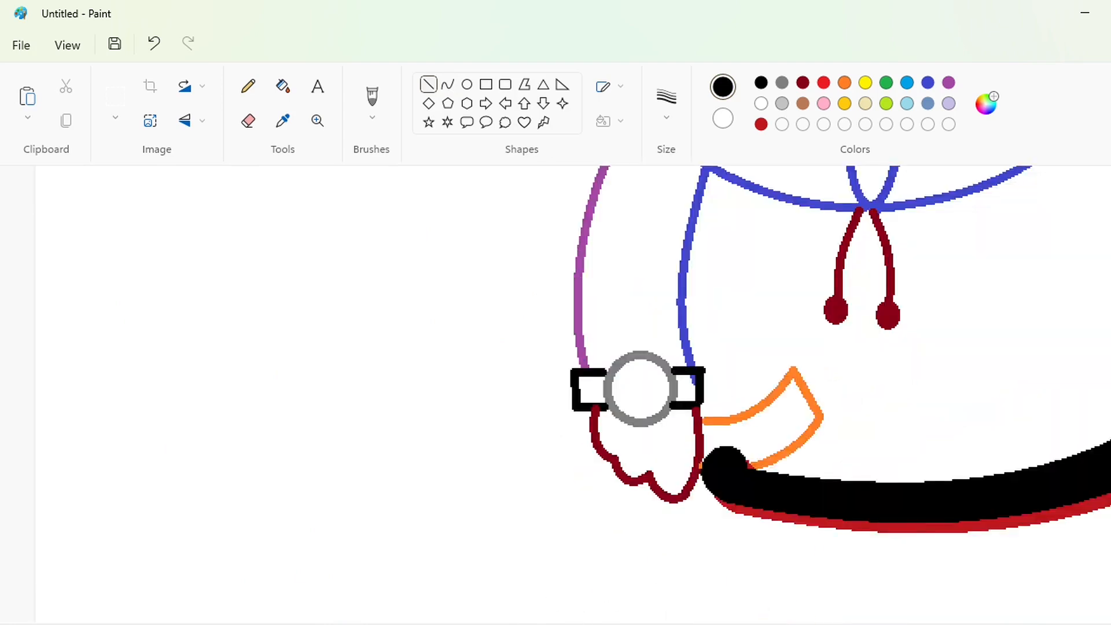
- Draw an orange four-sided pocket with curved upper and lower edges beside the purple body line
{"action": "scroll", "coordinate": [555, 393], "scroll_direction": "right", "scroll_amount": 4}
{"action": "left_click", "coordinate": [845, 82]}
{"action": "left_click", "coordinate": [447, 84]}
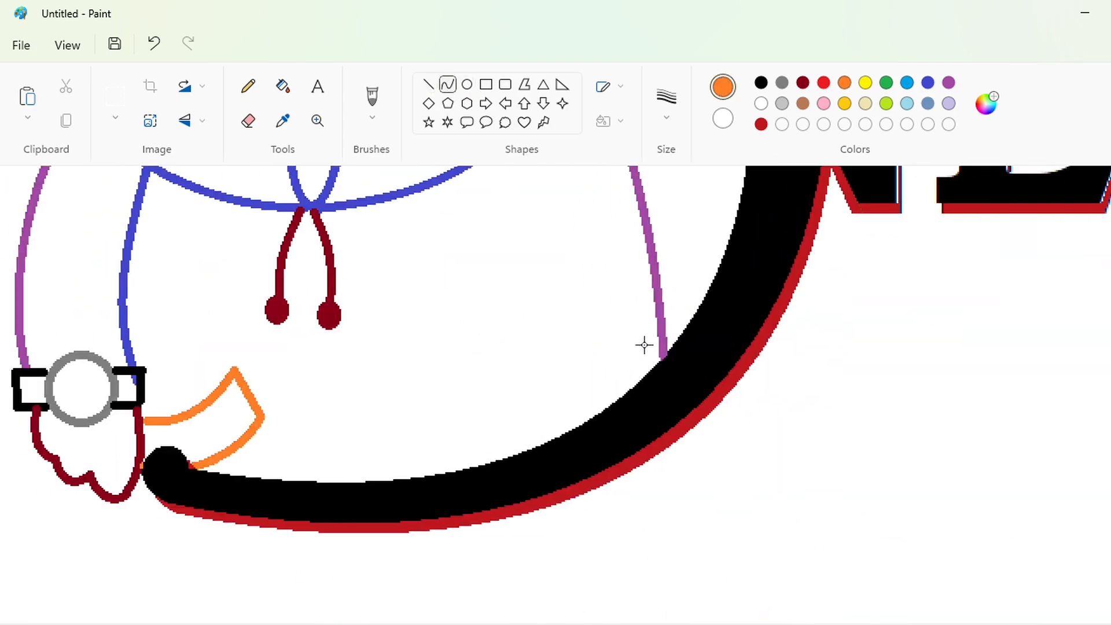
{"action": "left_click_drag", "start_coordinate": [650, 334], "coordinate": [501, 302]}
{"action": "left_click_drag", "start_coordinate": [533, 309], "coordinate": [536, 321]}
{"action": "left_click_drag", "start_coordinate": [626, 384], "coordinate": [491, 357]}
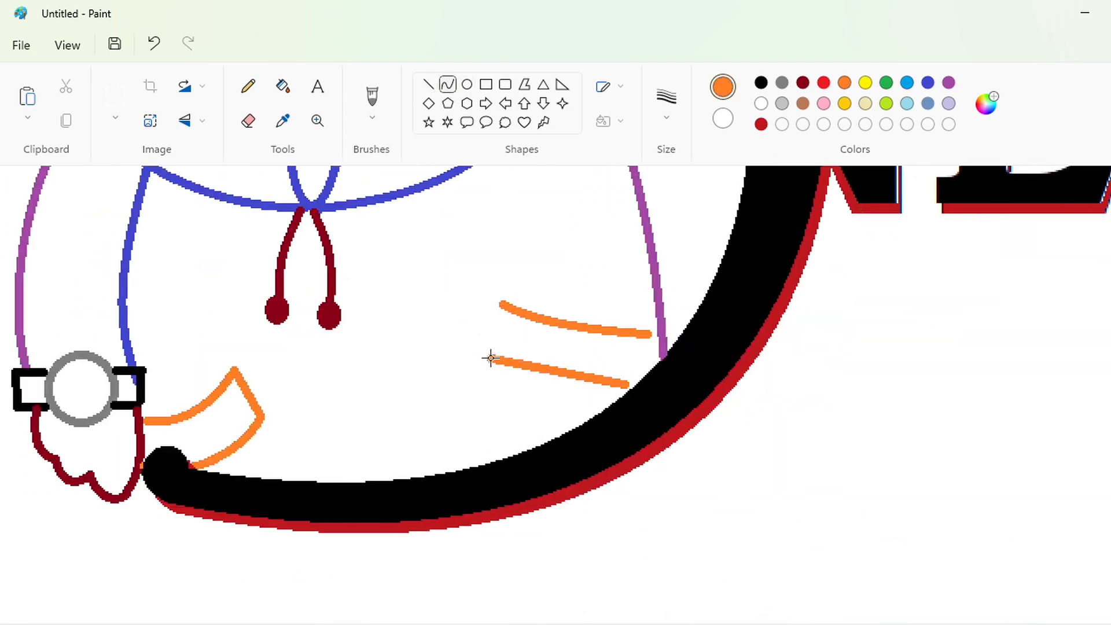
{"action": "mouse_move", "coordinate": [567, 374]}
{"action": "left_mouse_down"}
{"action": "mouse_move", "coordinate": [525, 386]}
{"action": "mouse_move", "coordinate": [501, 303]}
{"action": "left_mouse_up"}
{"action": "left_click", "coordinate": [429, 84]}
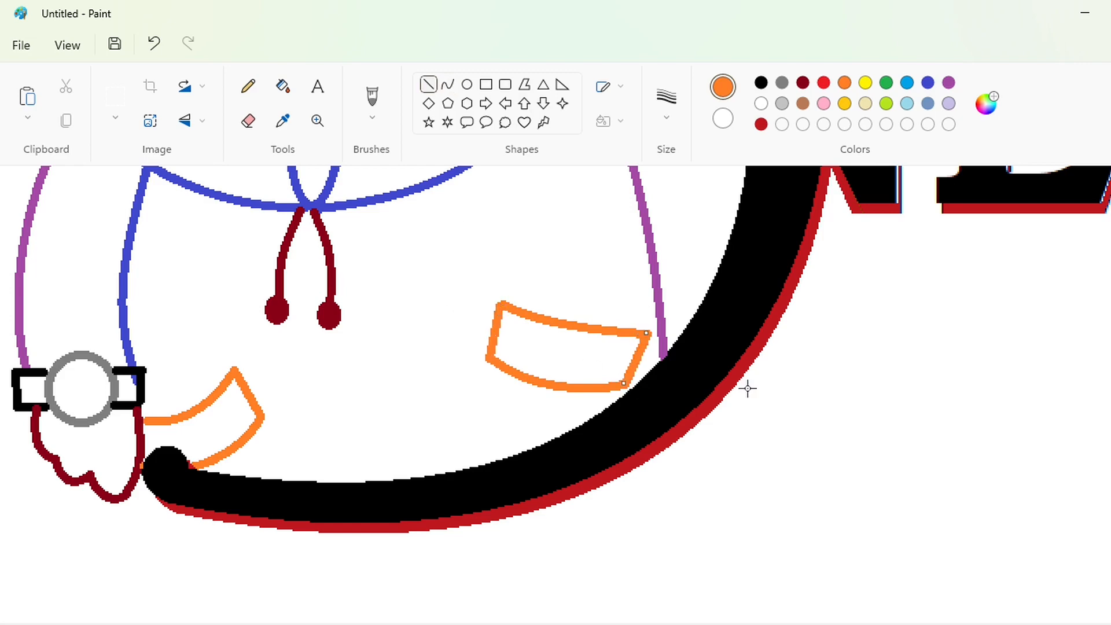
- Choose the Fill tool and add the custom red-brown color #B94E3D to the palette
{"action": "scroll", "coordinate": [845, 521], "scroll_direction": "up", "scroll_amount": 3}
{"action": "scroll", "coordinate": [846, 520], "scroll_direction": "left", "scroll_amount": 5}
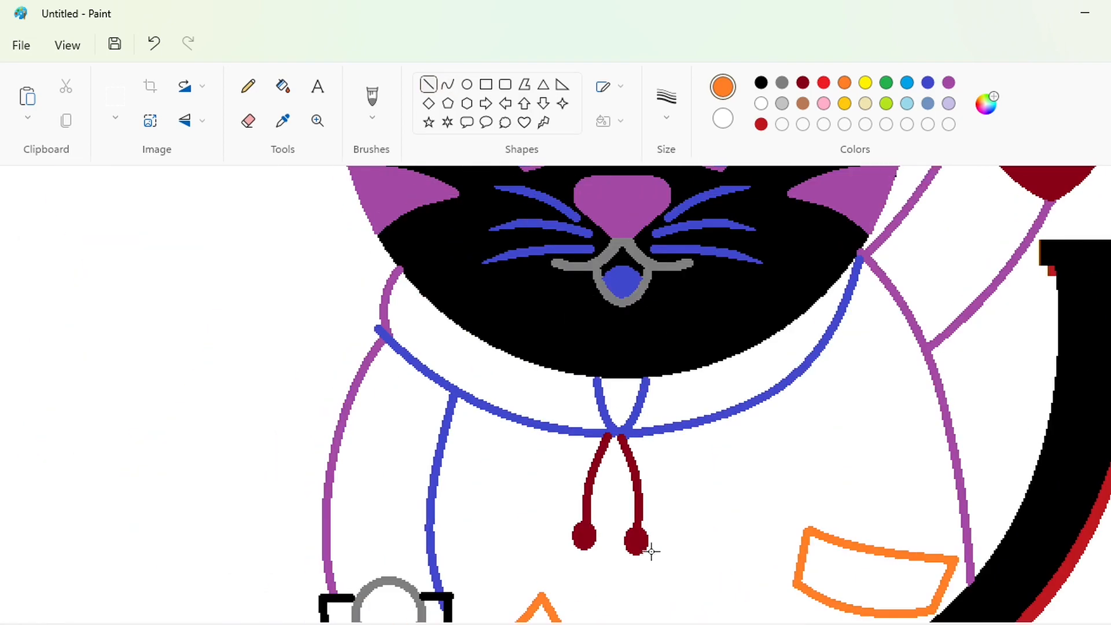
{"action": "scroll", "coordinate": [649, 544], "scroll_direction": "down", "scroll_amount": 3}
{"action": "scroll", "coordinate": [650, 544], "scroll_direction": "up", "scroll_amount": 3}
{"action": "left_click", "coordinate": [282, 85]}
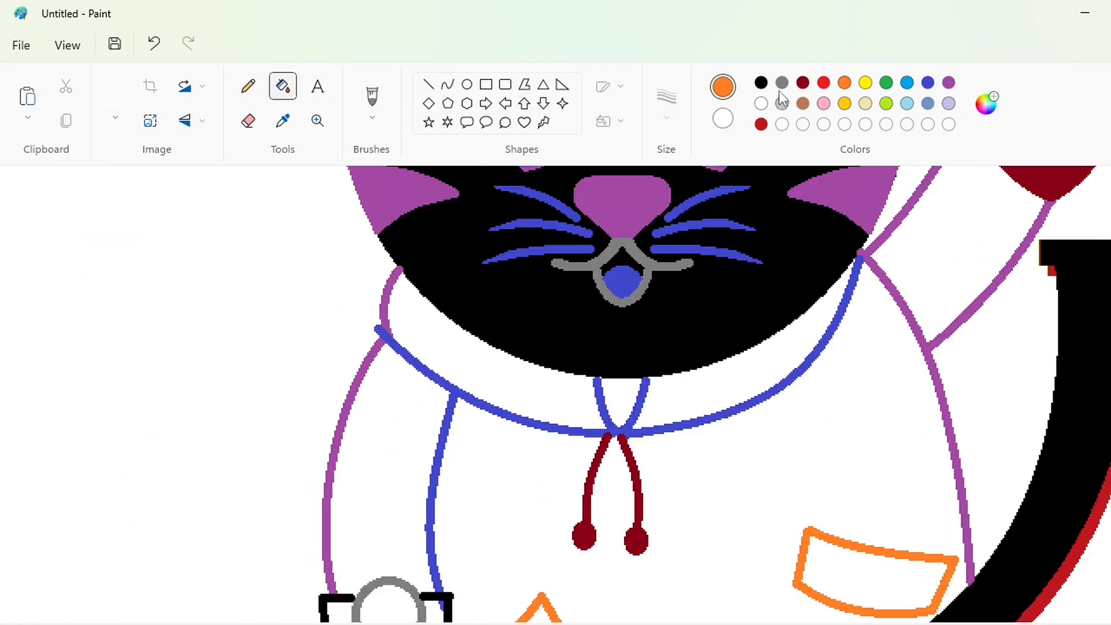
{"action": "scroll", "coordinate": [817, 421], "scroll_direction": "down", "scroll_amount": 3}
{"action": "scroll", "coordinate": [817, 422], "scroll_direction": "up", "scroll_amount": 8}
{"action": "scroll", "coordinate": [817, 421], "scroll_direction": "down", "scroll_amount": 1}
{"action": "scroll", "coordinate": [817, 422], "scroll_direction": "down", "scroll_amount": 2, "text": "ctrl"}
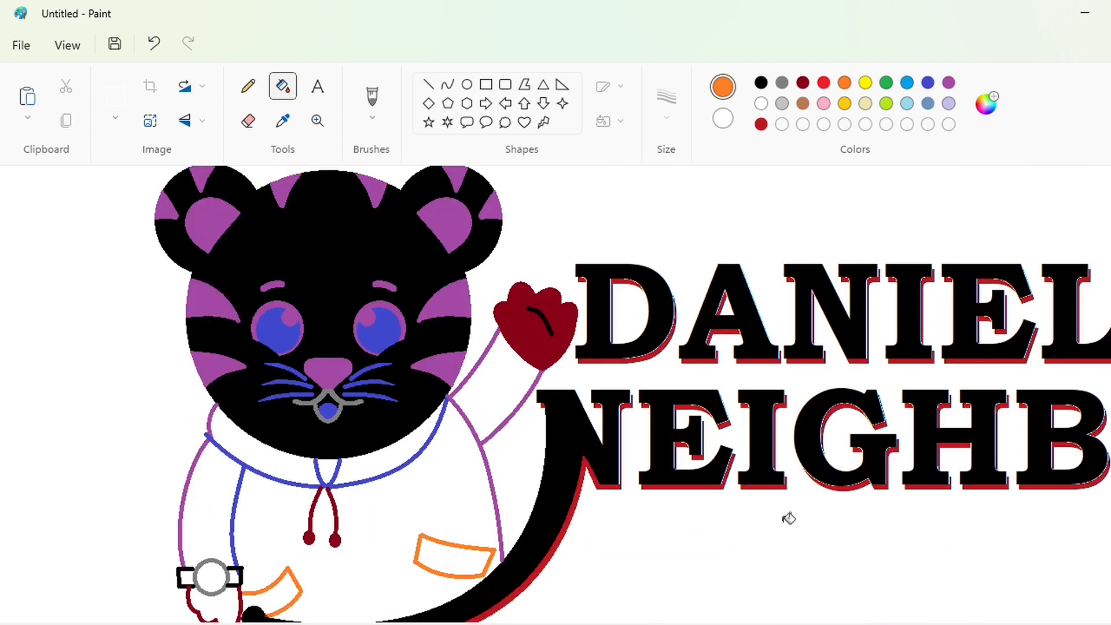
{"action": "left_click", "coordinate": [802, 103]}
{"action": "left_click", "coordinate": [986, 104]}
{"action": "left_click", "coordinate": [353, 241]}
{"action": "left_click", "coordinate": [359, 213]}
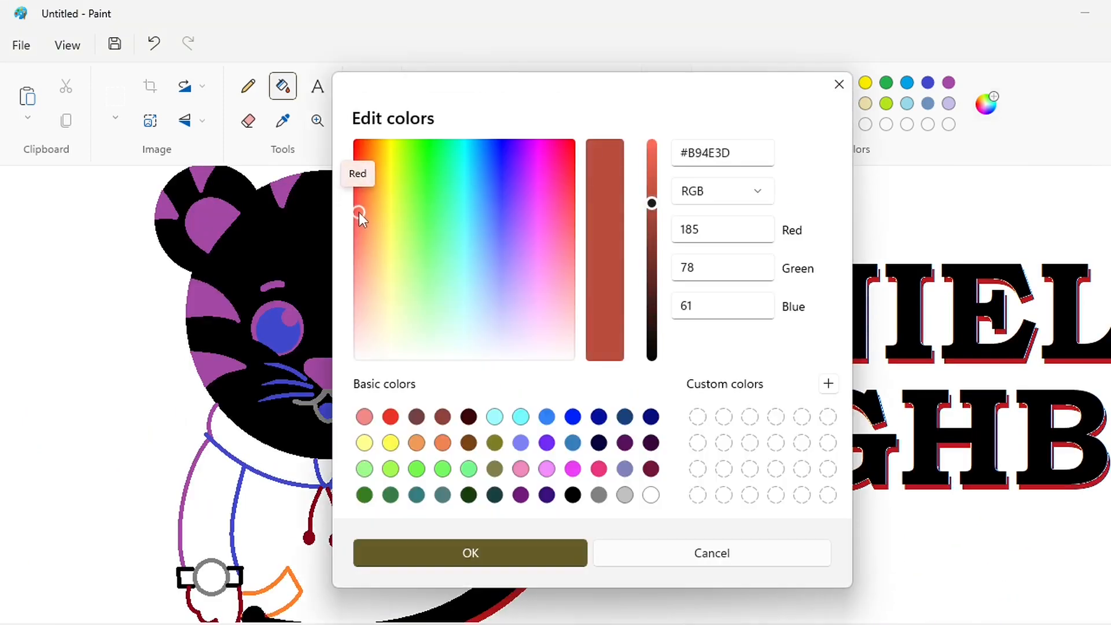
{"action": "left_click", "coordinate": [471, 553]}
- Mix a custom dark orange and fill the tiger's head and ears with it
{"action": "double_click", "coordinate": [845, 88]}
{"action": "left_click", "coordinate": [653, 212]}
{"action": "left_click", "coordinate": [366, 152]}
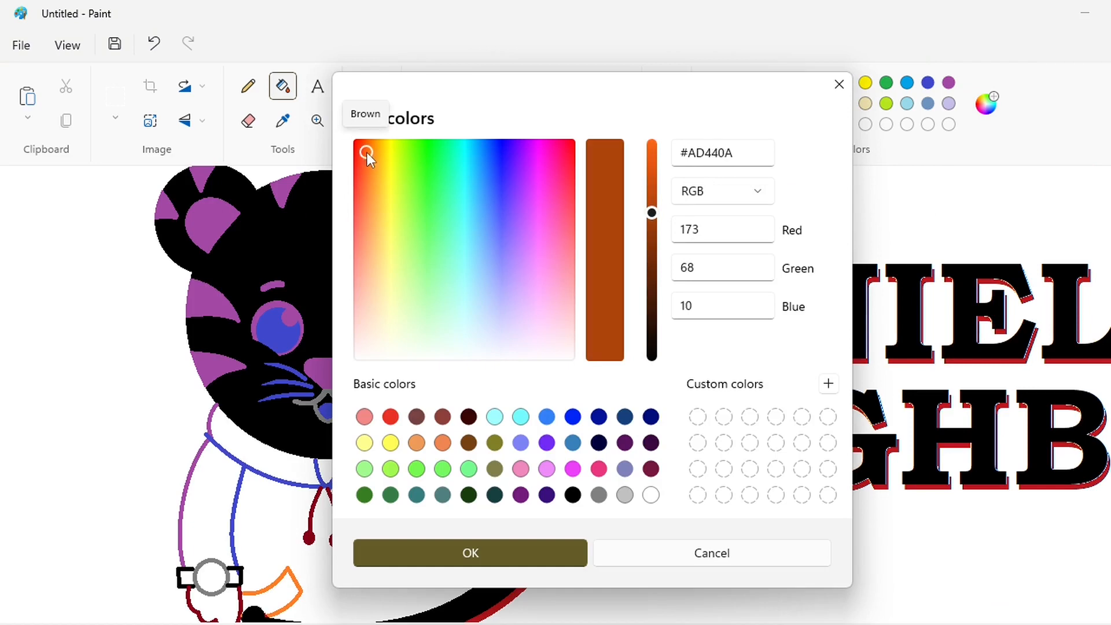
{"action": "left_click", "coordinate": [652, 192]}
{"action": "left_click_drag", "start_coordinate": [653, 192], "coordinate": [650, 181]}
{"action": "left_click", "coordinate": [565, 550]}
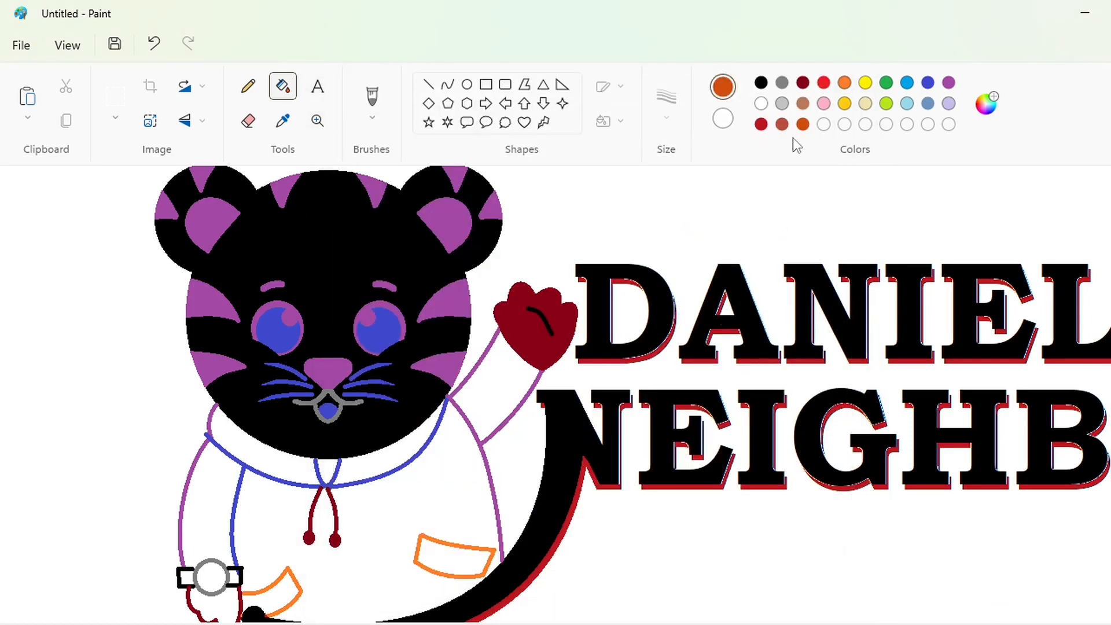
{"action": "left_click", "coordinate": [428, 268]}
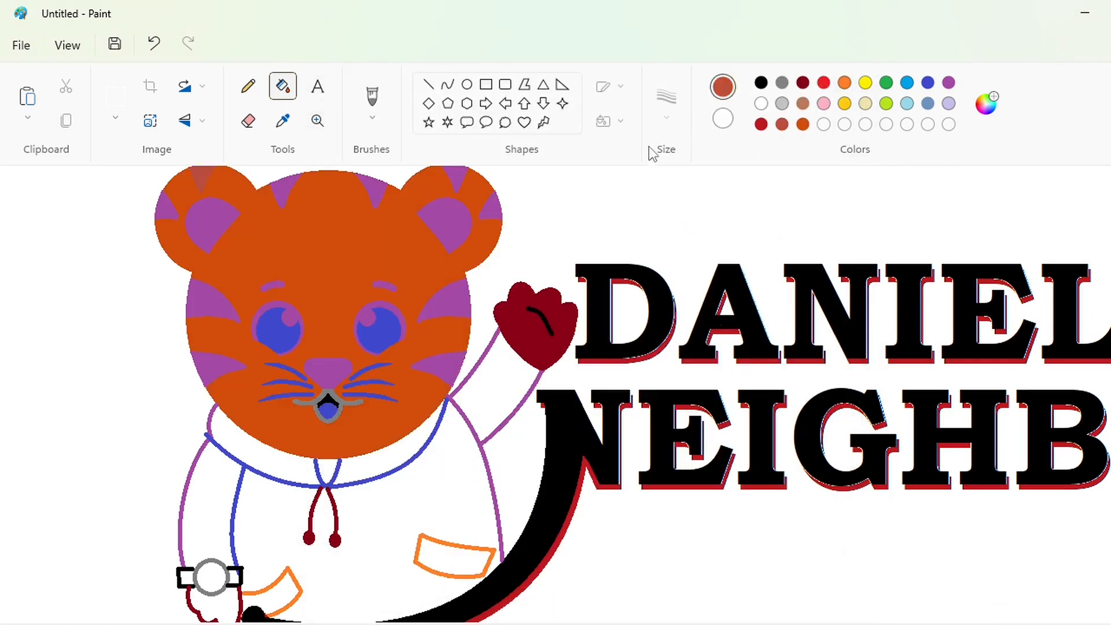
- Fill the tiger's head and ears with standard orange and try brown on two ear stripes
{"action": "left_click", "coordinate": [844, 83]}
{"action": "left_click", "coordinate": [408, 234]}
{"action": "left_click", "coordinate": [803, 103]}
{"action": "left_click", "coordinate": [201, 177]}
{"action": "left_click", "coordinate": [169, 207]}
- Fill the ear and forehead stripes with the custom red-brown color
{"action": "left_click", "coordinate": [781, 123]}
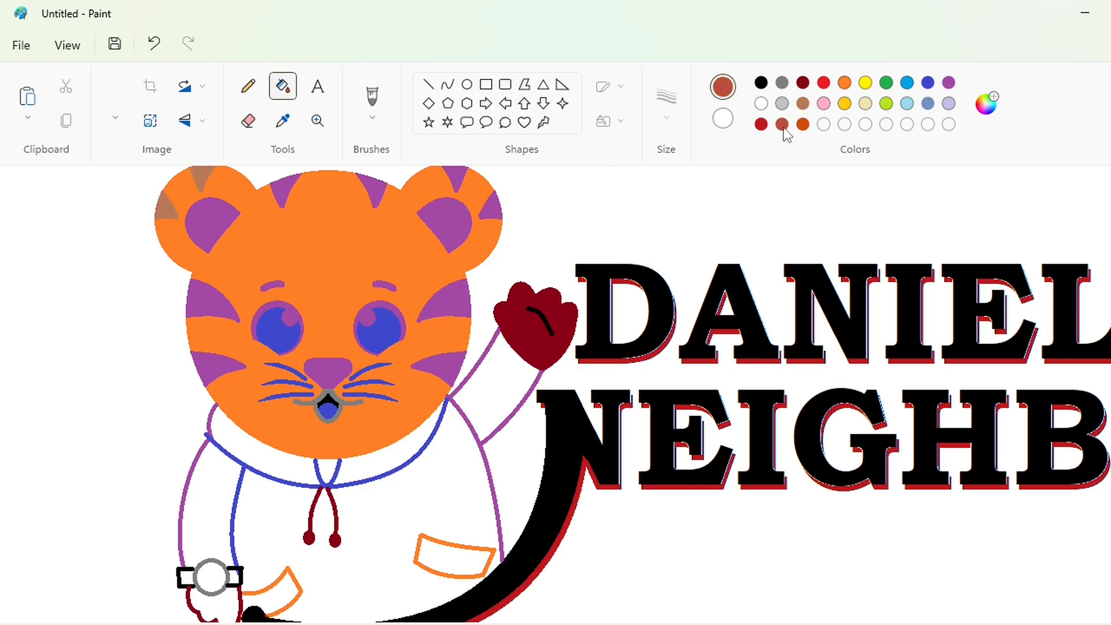
{"action": "left_click", "coordinate": [201, 174]}
{"action": "scroll", "coordinate": [201, 173], "scroll_direction": "up", "scroll_amount": 2}
{"action": "left_click", "coordinate": [169, 317]}
{"action": "left_click", "coordinate": [447, 84]}
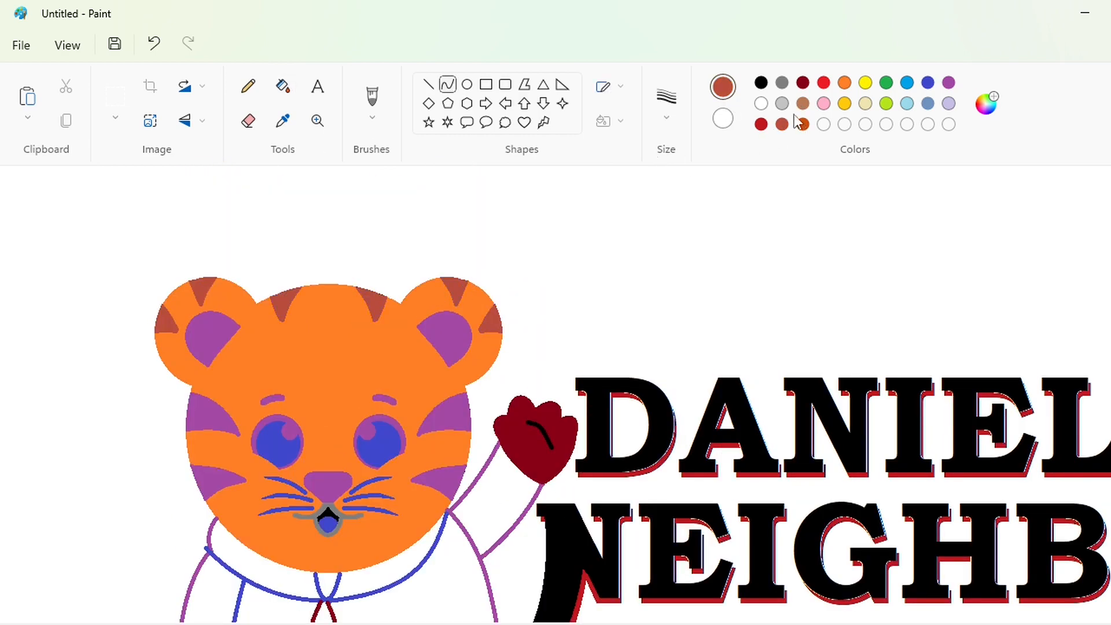
- Draw two black curves forming a pointed stripe at the center of the tiger's forehead and fill it black
{"action": "left_click", "coordinate": [761, 82]}
{"action": "left_click_drag", "start_coordinate": [325, 339], "coordinate": [312, 242]}
{"action": "double_click", "coordinate": [314, 304]}
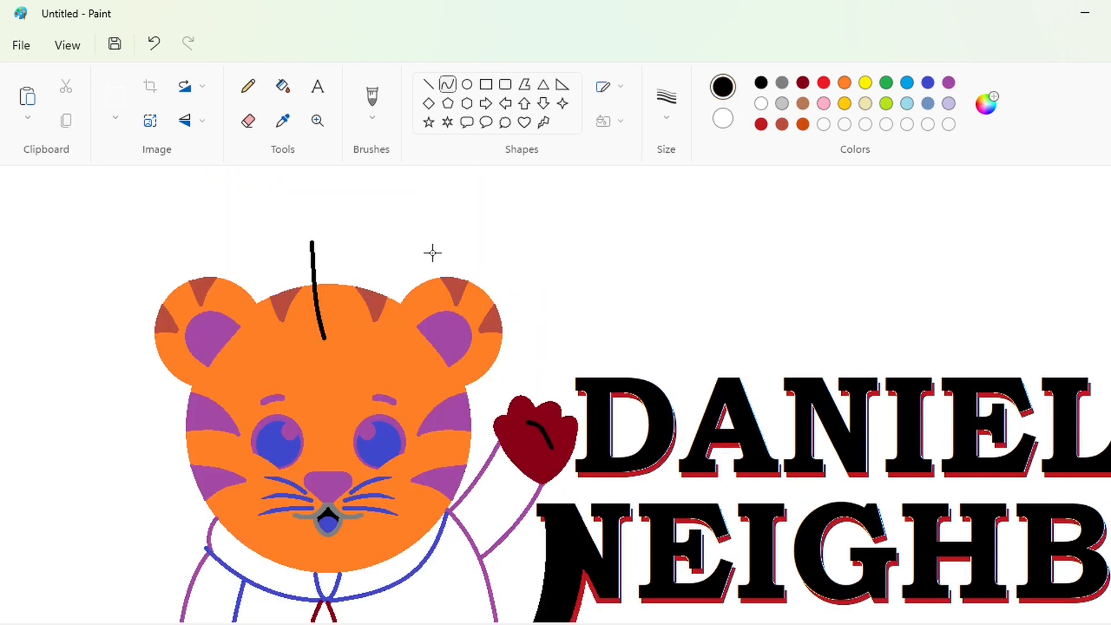
{"action": "left_click_drag", "start_coordinate": [325, 339], "coordinate": [354, 239]}
{"action": "double_click", "coordinate": [342, 302]}
{"action": "left_click", "coordinate": [283, 86]}
{"action": "left_click", "coordinate": [329, 307]}
- Erase the ends of the two black curves that stick out above the head by making them white
{"action": "key", "text": "ctrl+Page_Up"}
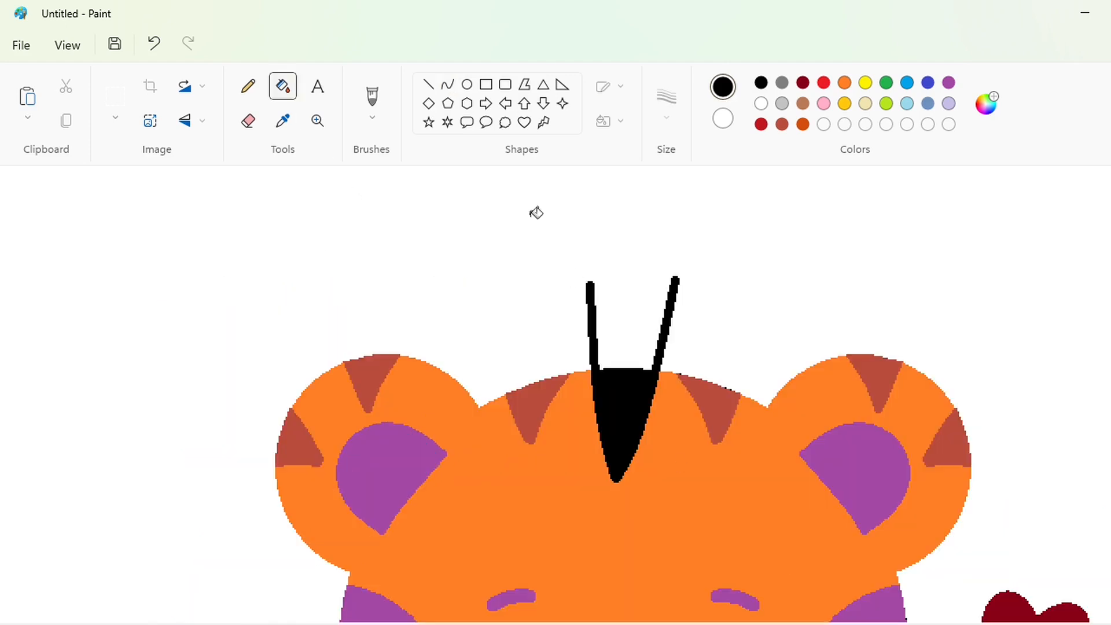
{"action": "left_click", "coordinate": [428, 85]}
{"action": "left_click", "coordinate": [761, 103]}
{"action": "left_click", "coordinate": [283, 86]}
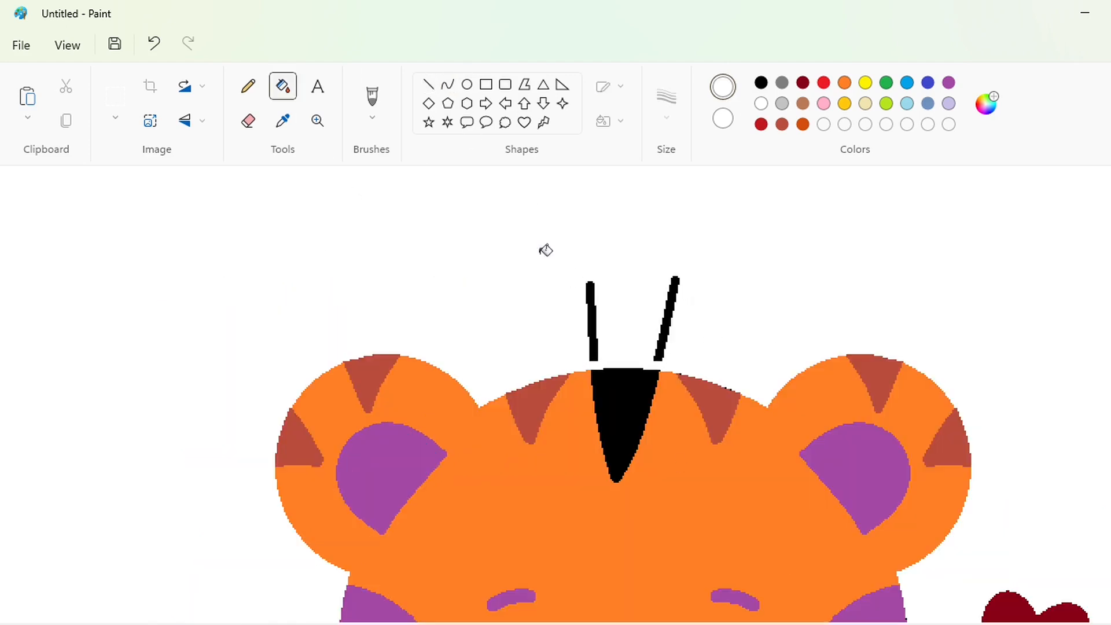
{"action": "left_click", "coordinate": [591, 320]}
{"action": "left_click", "coordinate": [666, 319]}
- Fill the center forehead stripe, inner ears and cheek stripes with the custom red-brown
{"action": "left_click", "coordinate": [782, 124]}
{"action": "left_click", "coordinate": [623, 417]}
{"action": "key", "text": "ctrl+Page_Down"}
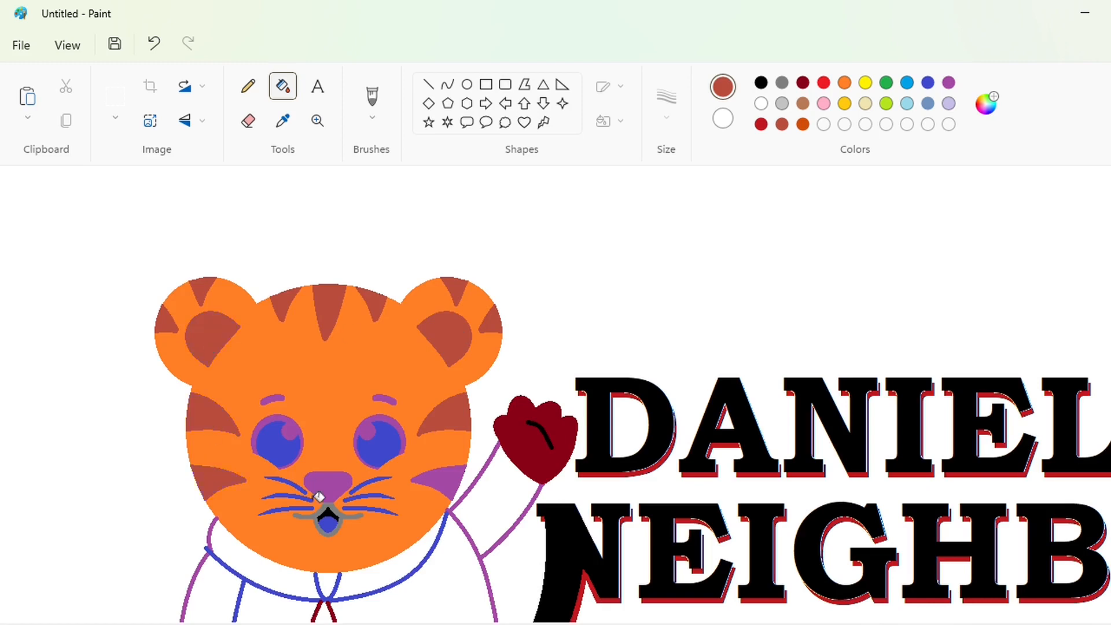
- Mix a custom very dark brown and fill the eyebrows with it
{"action": "left_click", "coordinate": [987, 118]}
{"action": "left_click", "coordinate": [839, 83]}
{"action": "left_click", "coordinate": [802, 103]}
{"action": "left_click", "coordinate": [986, 104]}
{"action": "left_click_drag", "start_coordinate": [652, 199], "coordinate": [651, 312]}
{"action": "left_click", "coordinate": [470, 553]}
{"action": "left_click", "coordinate": [288, 398]}
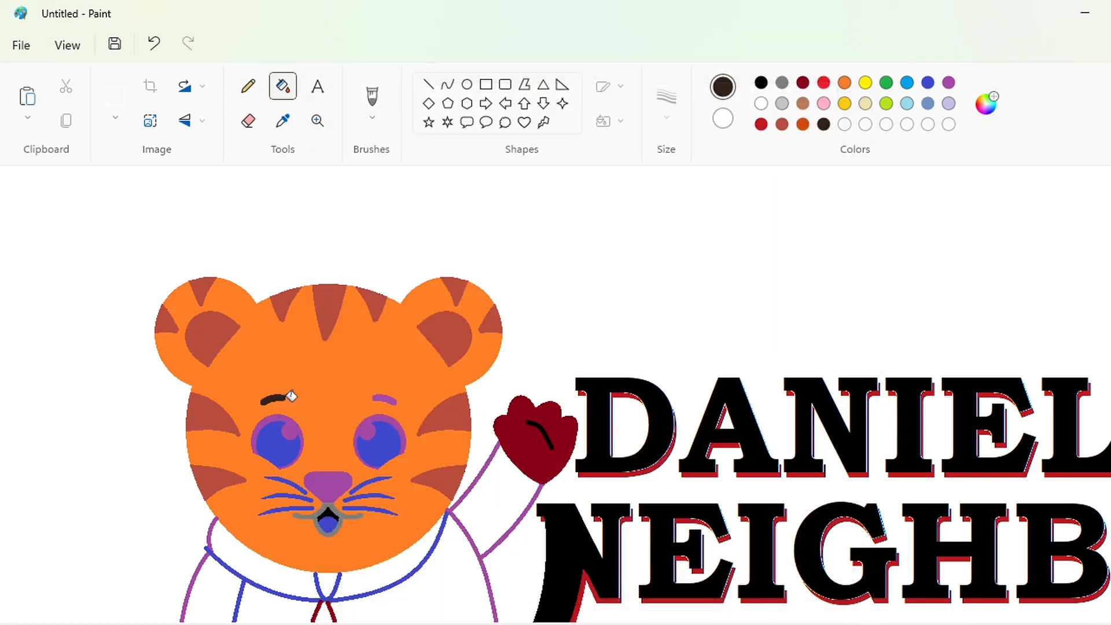
- Fill the eye rims and highlights with white and the pupils with black
{"action": "left_click", "coordinate": [761, 103]}
{"action": "left_click", "coordinate": [256, 443]}
{"action": "left_click", "coordinate": [290, 430]}
{"action": "left_click", "coordinate": [357, 446]}
{"action": "left_click", "coordinate": [366, 431]}
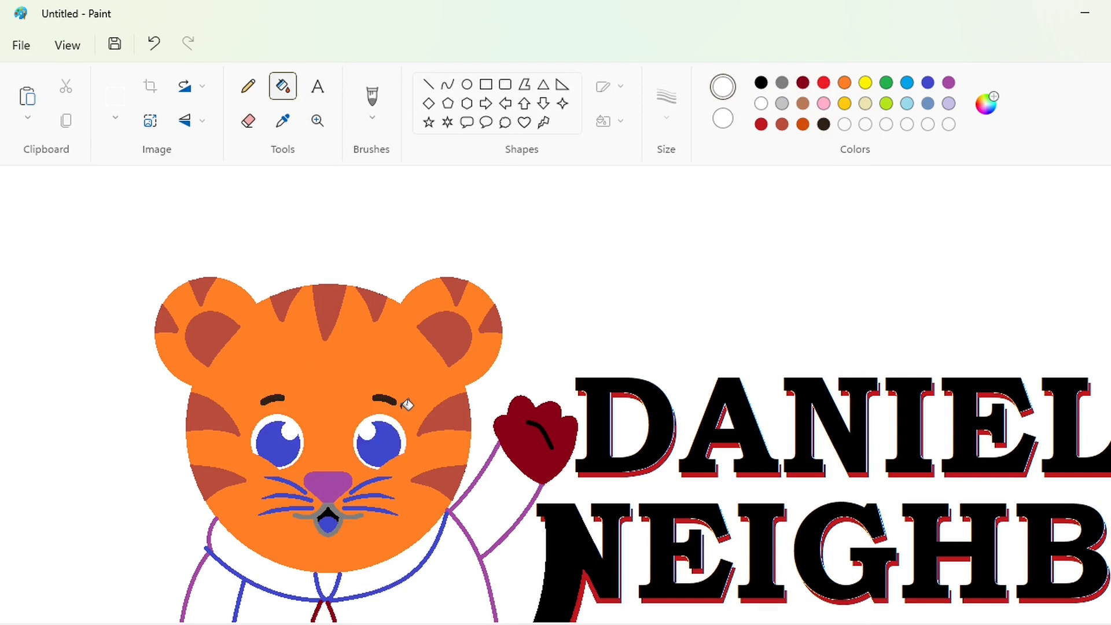
{"action": "left_click", "coordinate": [284, 449]}
{"action": "left_click", "coordinate": [379, 446]}
- Fill all the whiskers on both sides of the nose with white
{"action": "scroll", "coordinate": [532, 434], "scroll_direction": "down", "scroll_amount": 2}
{"action": "left_click", "coordinate": [761, 103]}
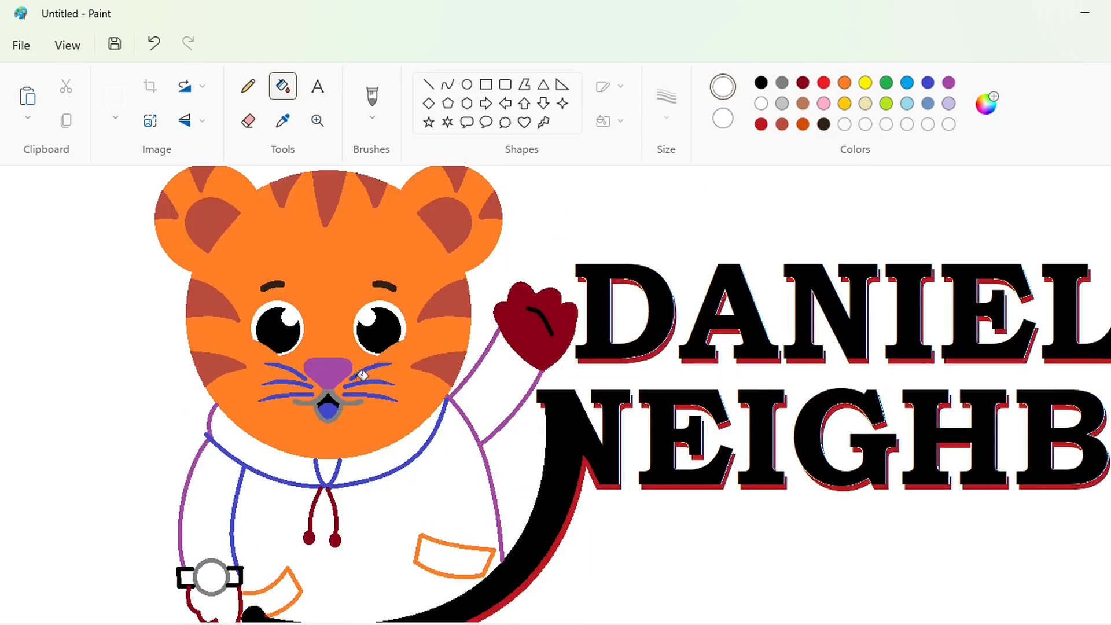
{"action": "left_click", "coordinate": [375, 367]}
{"action": "left_click", "coordinate": [370, 382]}
{"action": "left_click", "coordinate": [370, 398]}
{"action": "left_click", "coordinate": [301, 375]}
{"action": "left_click", "coordinate": [302, 377]}
{"action": "key", "text": "ctrl+z"}
{"action": "left_click", "coordinate": [304, 391]}
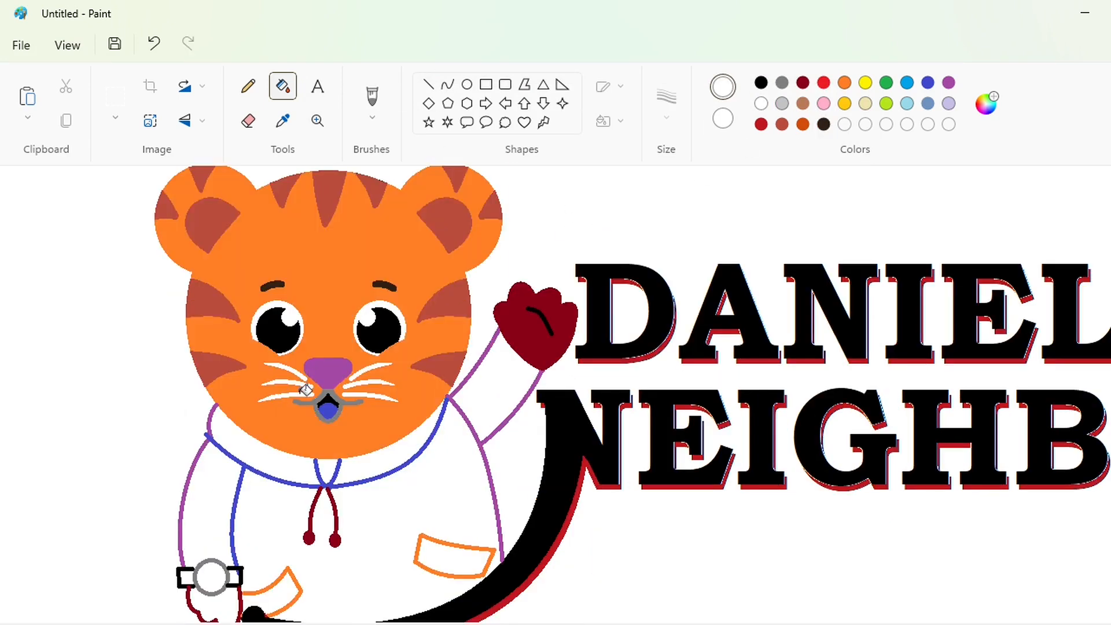
- Color the mouth outline red-brown, the tongue a custom muted mauve and the mouth interior very dark brown
{"action": "left_click", "coordinate": [781, 124]}
{"action": "left_click", "coordinate": [347, 400]}
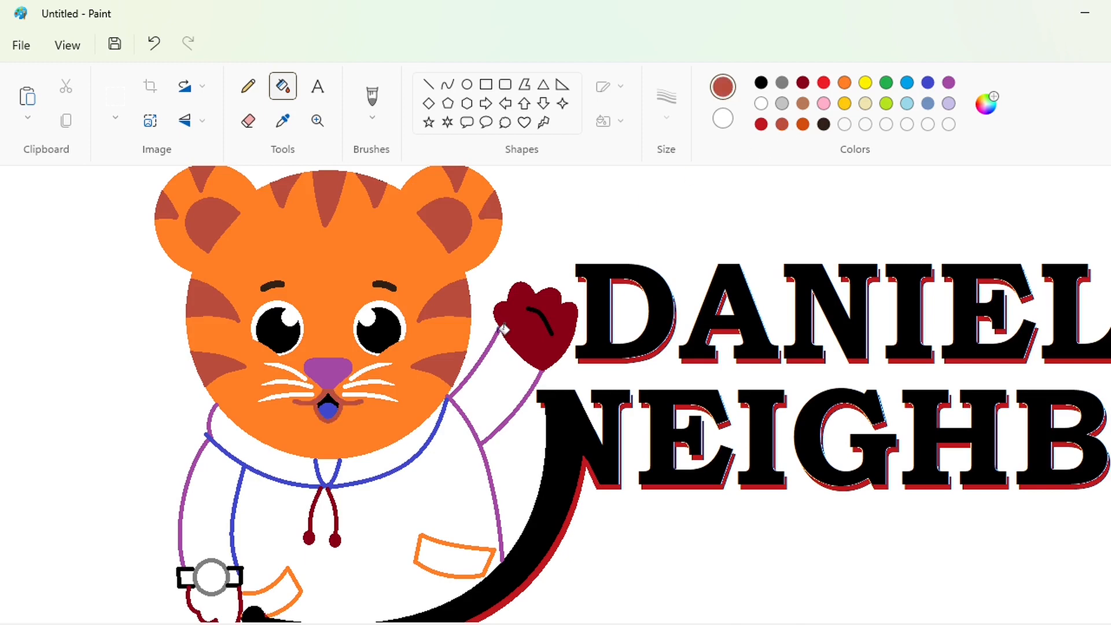
{"action": "double_click", "coordinate": [824, 106]}
{"action": "left_click", "coordinate": [652, 272]}
{"action": "left_click", "coordinate": [471, 552]}
{"action": "left_click", "coordinate": [327, 410]}
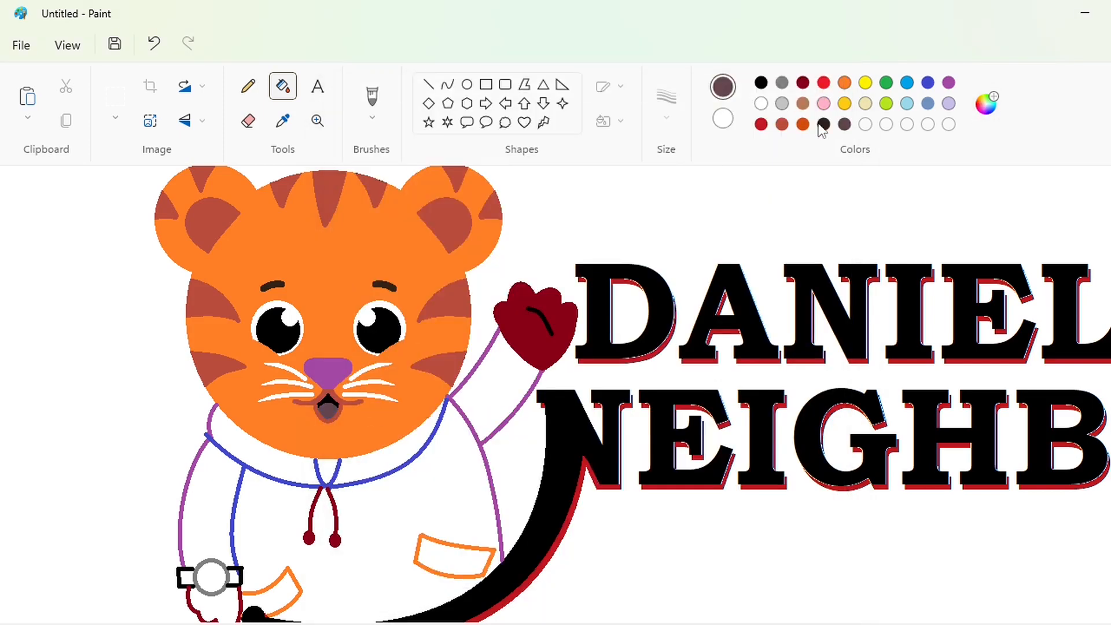
{"action": "key", "text": "ctrl+z"}
{"action": "left_click", "coordinate": [823, 125]}
- Recolor the outlines of the hood and the lowered arm's sleeve dark red
{"action": "scroll", "coordinate": [416, 404], "scroll_direction": "down", "scroll_amount": 5}
{"action": "scroll", "coordinate": [240, 332], "scroll_direction": "up", "scroll_amount": 3}
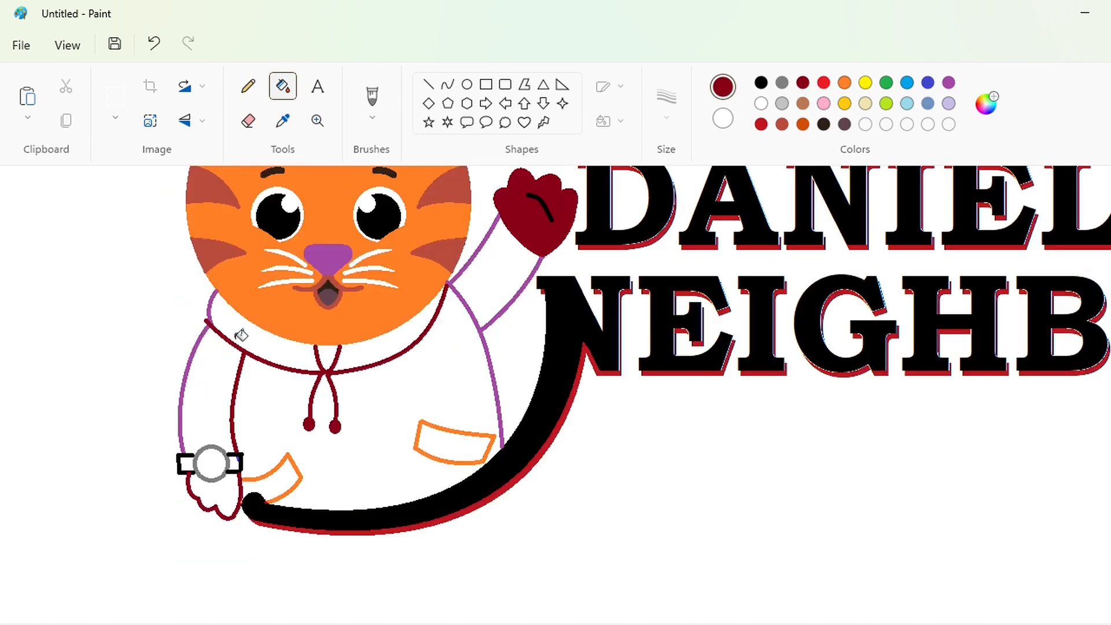
{"action": "left_click", "coordinate": [203, 333]}
{"action": "left_click", "coordinate": [212, 315]}
{"action": "left_click", "coordinate": [483, 333]}
{"action": "key", "text": "ctrl+z"}
{"action": "scroll", "coordinate": [508, 354], "scroll_direction": "up", "scroll_amount": 2}
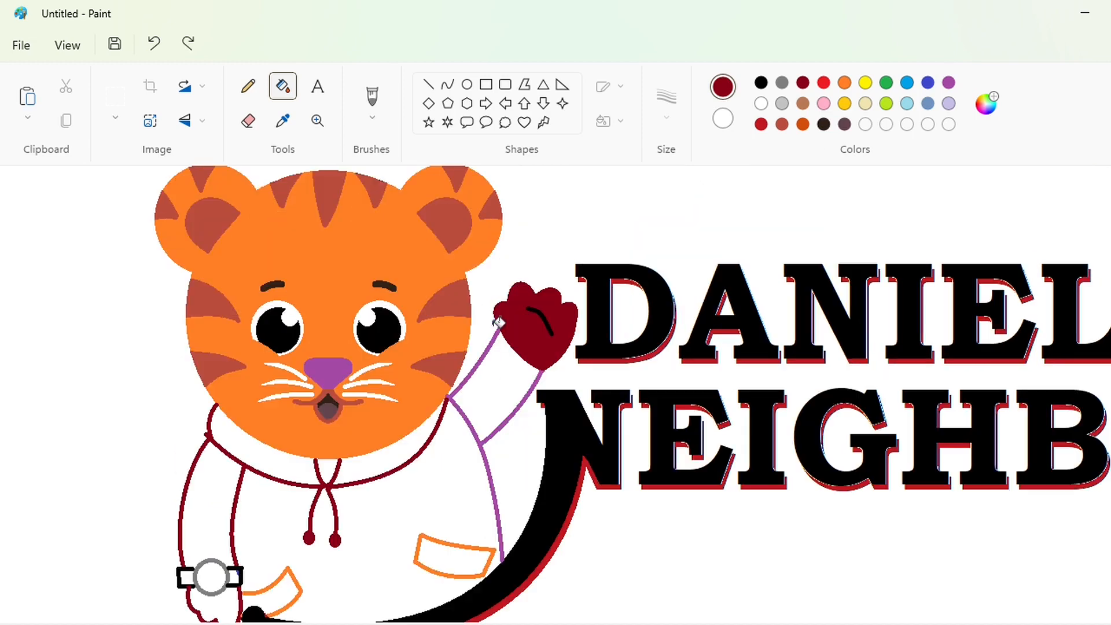
- Fill both hands with standard orange and the raised palm's crease with the custom red-brown
{"action": "left_click", "coordinate": [802, 124]}
{"action": "left_click", "coordinate": [421, 275]}
{"action": "key", "text": "ctrl+z"}
{"action": "left_click", "coordinate": [845, 82]}
{"action": "left_click", "coordinate": [536, 327]}
{"action": "scroll", "coordinate": [348, 463], "scroll_direction": "down", "scroll_amount": 2}
{"action": "left_click", "coordinate": [227, 509]}
{"action": "left_click", "coordinate": [844, 124]}
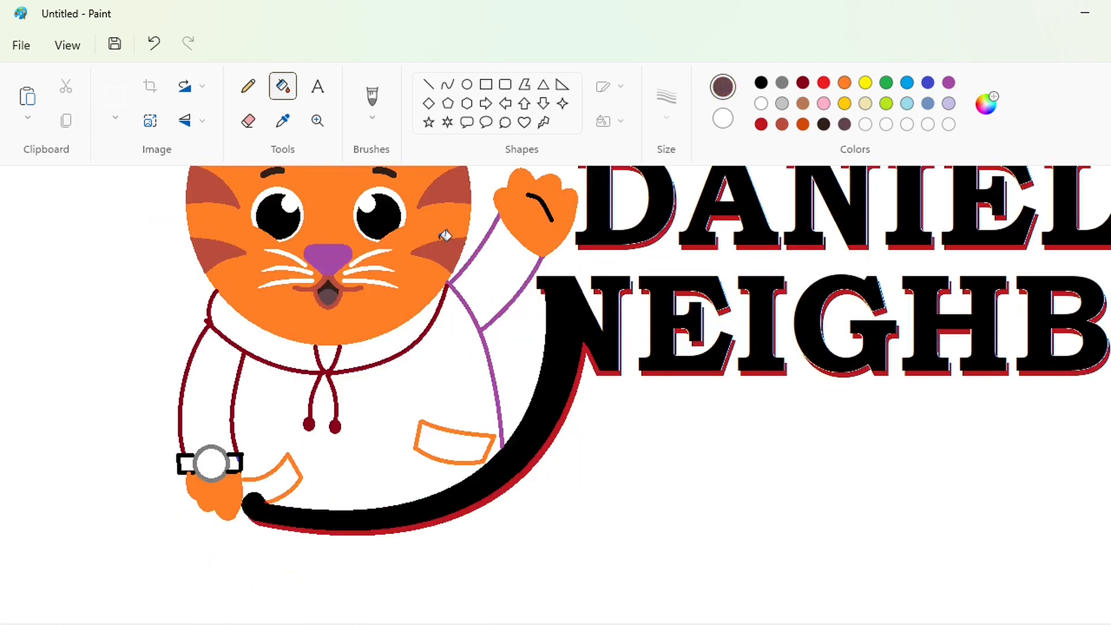
{"action": "left_click", "coordinate": [782, 124]}
{"action": "left_click", "coordinate": [546, 212]}
- Fill both pieces of the watch strap with black, including the leftover blue spot
{"action": "scroll", "coordinate": [825, 476], "scroll_direction": "up", "scroll_amount": 3}
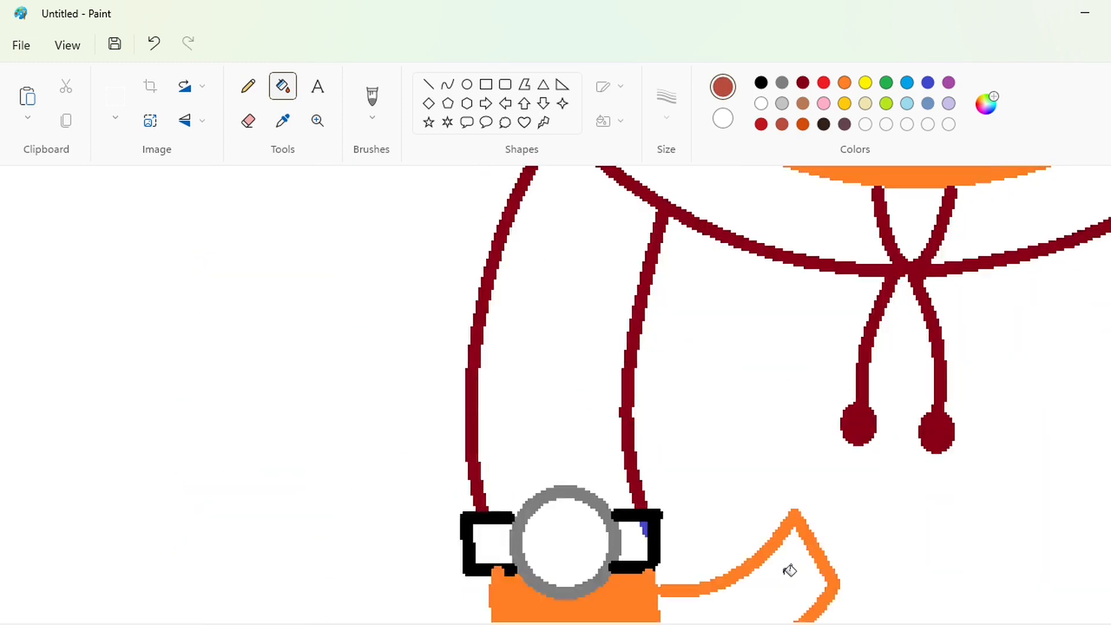
{"action": "scroll", "coordinate": [788, 568], "scroll_direction": "down", "scroll_amount": 3}
{"action": "left_click", "coordinate": [760, 82]}
{"action": "left_click", "coordinate": [428, 85]}
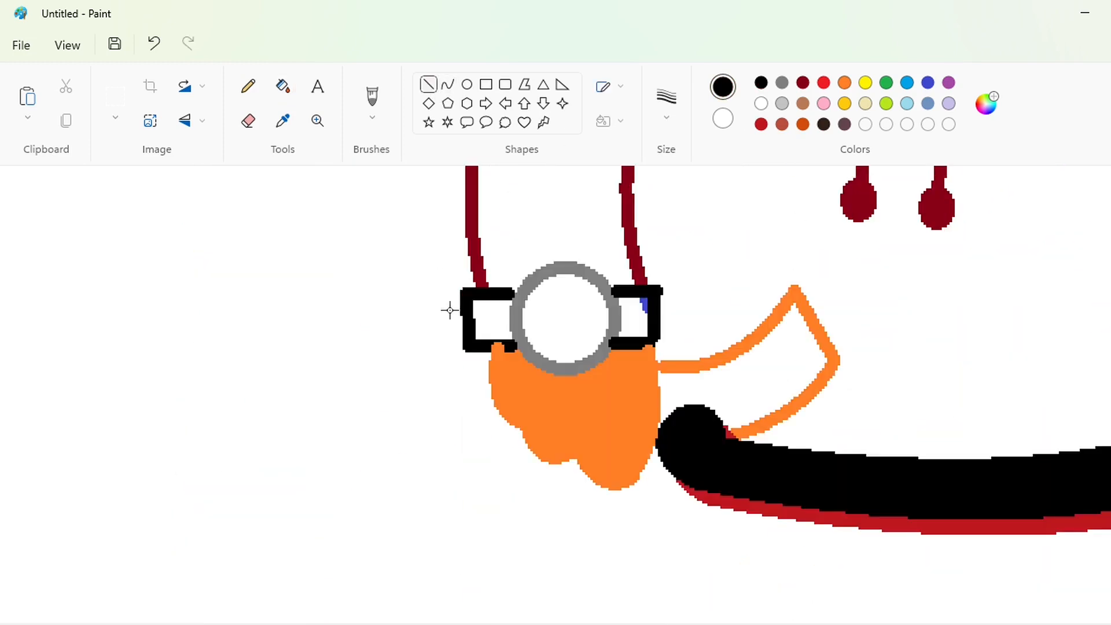
{"action": "left_click", "coordinate": [782, 82]}
{"action": "left_click", "coordinate": [760, 85]}
{"action": "left_click", "coordinate": [761, 103]}
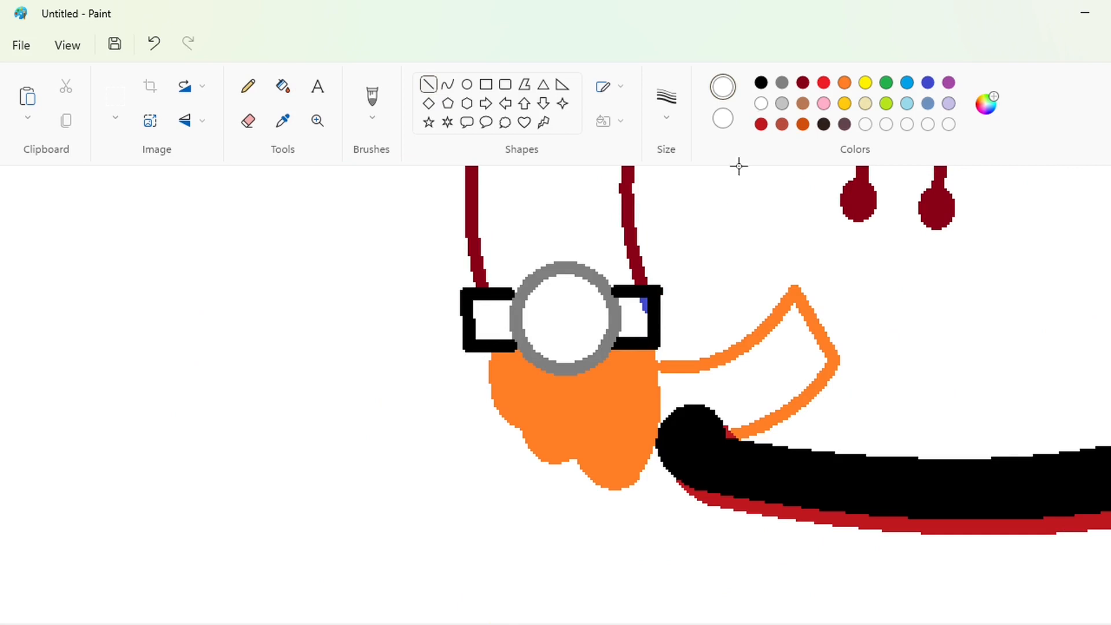
{"action": "left_click", "coordinate": [282, 86]}
{"action": "left_click", "coordinate": [761, 82]}
{"action": "left_click", "coordinate": [491, 319]}
{"action": "left_click", "coordinate": [646, 304]}
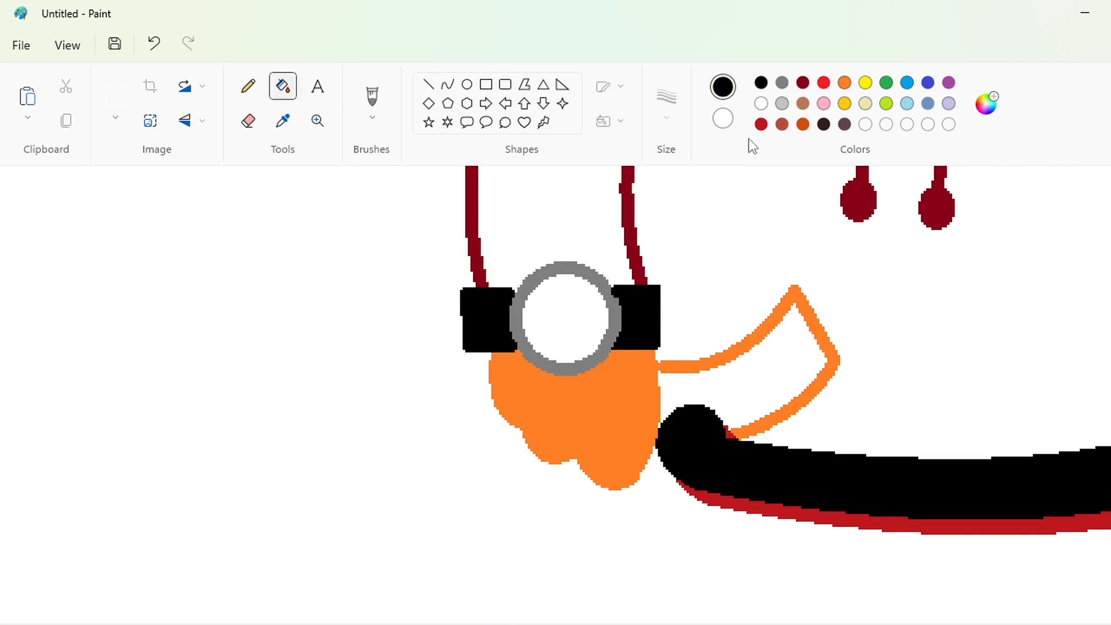
- Mix a custom dark gray and fill the ring of the watch face with it
{"action": "left_click", "coordinate": [782, 82]}
{"action": "left_click", "coordinate": [986, 104]}
{"action": "left_click_drag", "start_coordinate": [652, 252], "coordinate": [652, 324]}
{"action": "left_click", "coordinate": [471, 552]}
{"action": "left_click", "coordinate": [527, 347]}
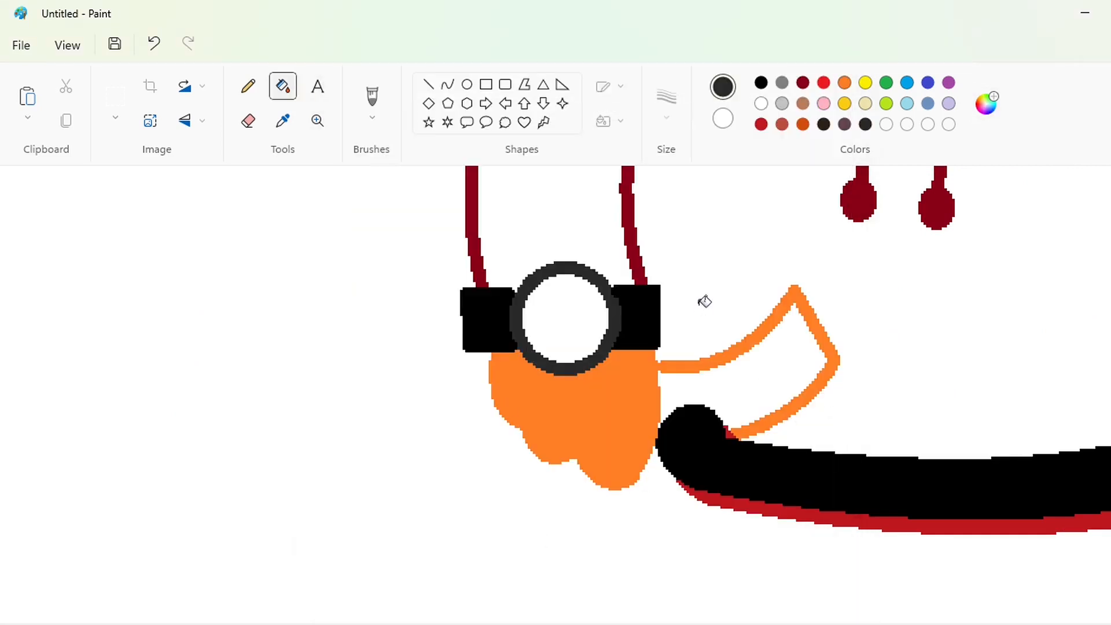
{"action": "left_click", "coordinate": [802, 83]}
{"action": "left_click", "coordinate": [796, 289]}
{"action": "key", "text": "ctrl+z"}
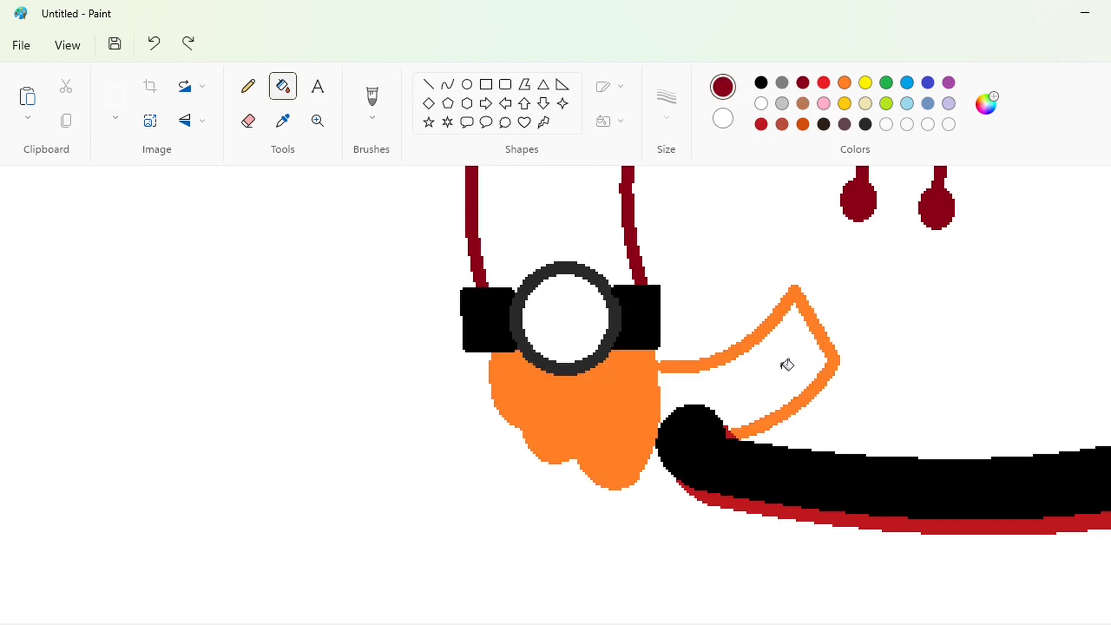
- Separate the pocket outline from the lowered orange hand with a short gray line and fill the outline dark red
{"action": "left_click", "coordinate": [782, 82]}
{"action": "left_click", "coordinate": [428, 84]}
{"action": "left_click_drag", "start_coordinate": [658, 366], "coordinate": [670, 365]}
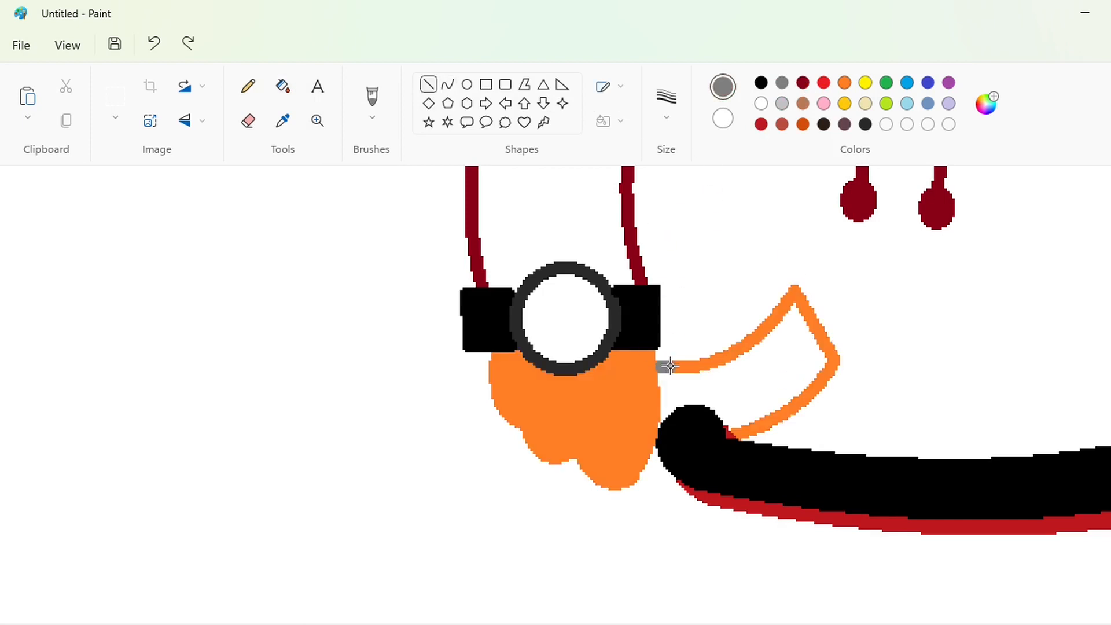
{"action": "left_click", "coordinate": [803, 83]}
{"action": "left_click", "coordinate": [283, 86]}
{"action": "left_click", "coordinate": [724, 355]}
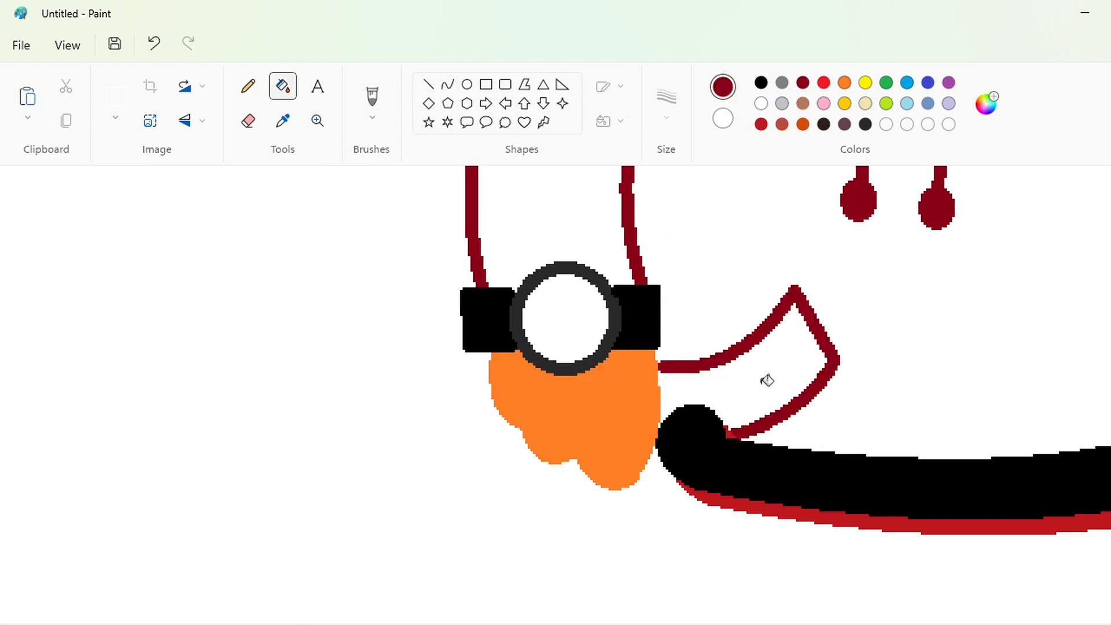
- Fill the other pocket's outline and the raised arm and body side outlines with dark red
{"action": "scroll", "coordinate": [556, 396], "scroll_direction": "right", "scroll_amount": 5}
{"action": "scroll", "coordinate": [667, 504], "scroll_direction": "down", "scroll_amount": 1}
{"action": "left_click", "coordinate": [420, 380]}
{"action": "scroll", "coordinate": [420, 379], "scroll_direction": "up", "scroll_amount": 3}
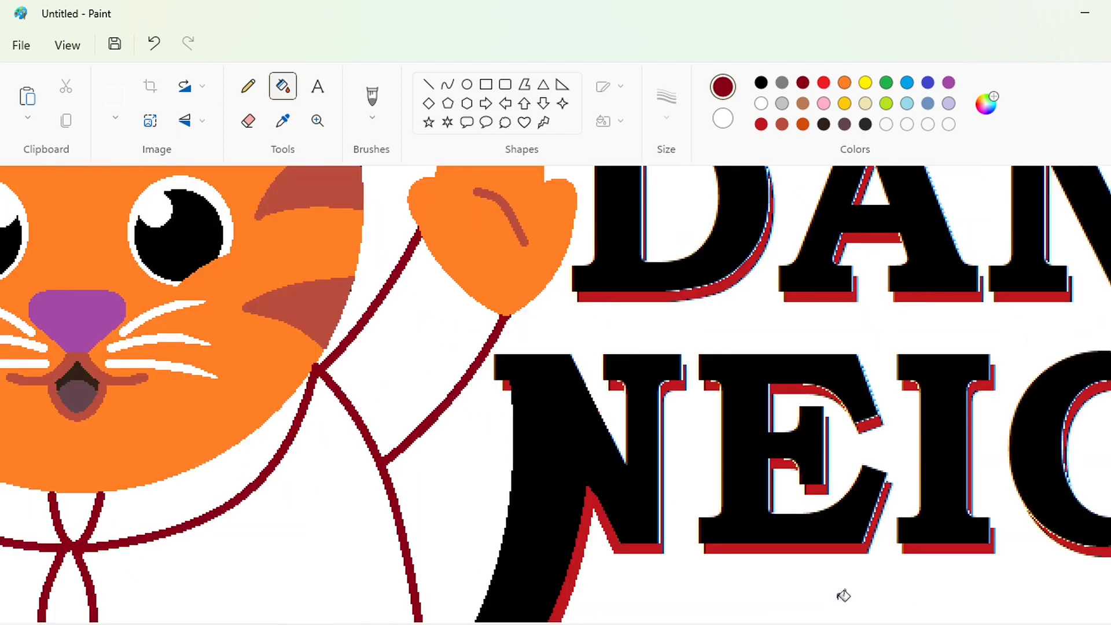
{"action": "scroll", "coordinate": [843, 595], "scroll_direction": "down", "scroll_amount": 1}
{"action": "left_click_drag", "start_coordinate": [520, 622], "coordinate": [425, 622]}
{"action": "scroll", "coordinate": [349, 622], "scroll_direction": "up", "scroll_amount": 1}
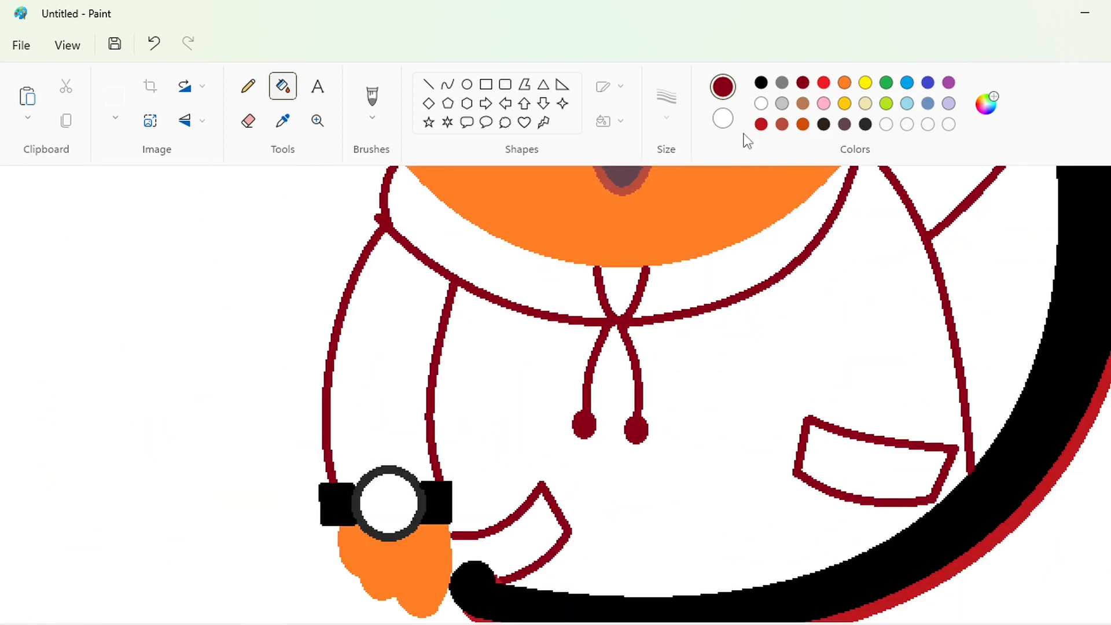
{"action": "left_click", "coordinate": [761, 103]}
{"action": "left_click", "coordinate": [429, 86]}
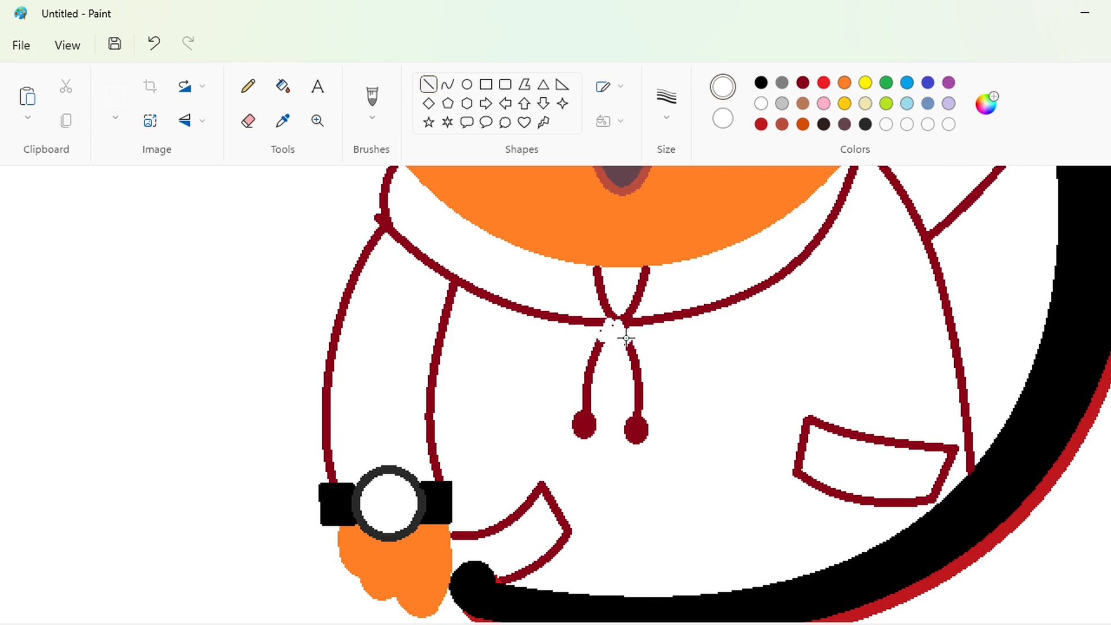
{"action": "key", "text": "ctrl+z"}
- Mix a custom medium brown and fill the tiger's head, ear and cheek stripes with it
{"action": "scroll", "coordinate": [811, 496], "scroll_direction": "down", "scroll_amount": 5}
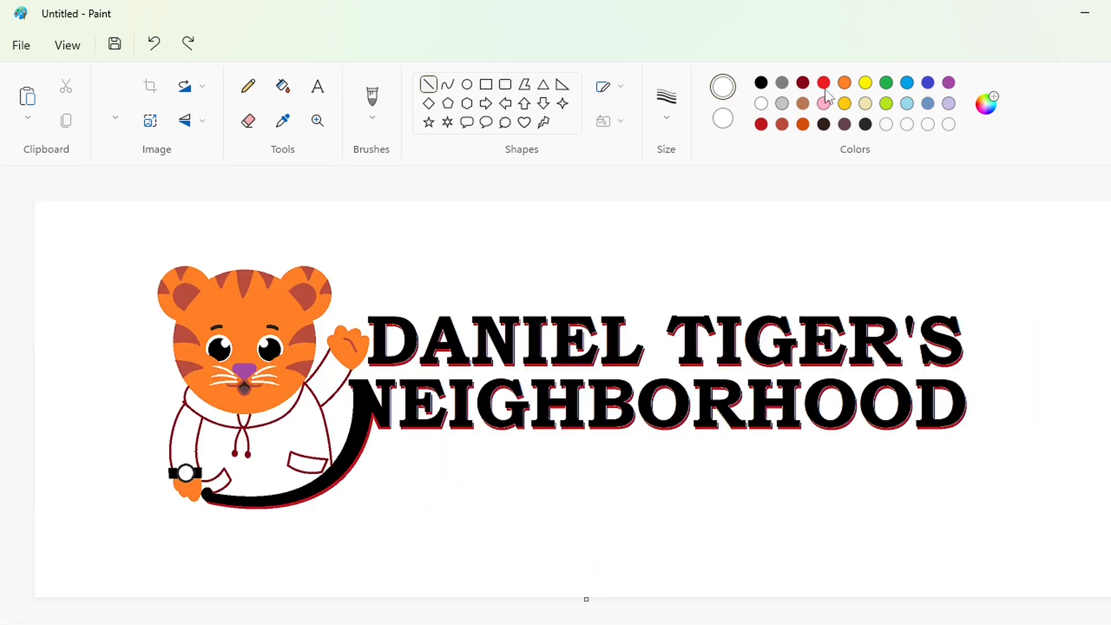
{"action": "left_click", "coordinate": [803, 103]}
{"action": "left_click", "coordinate": [283, 86]}
{"action": "left_click", "coordinate": [249, 279]}
{"action": "left_click", "coordinate": [986, 104]}
{"action": "left_click", "coordinate": [652, 251]}
{"action": "left_click", "coordinate": [493, 553]}
{"action": "left_click", "coordinate": [276, 289]}
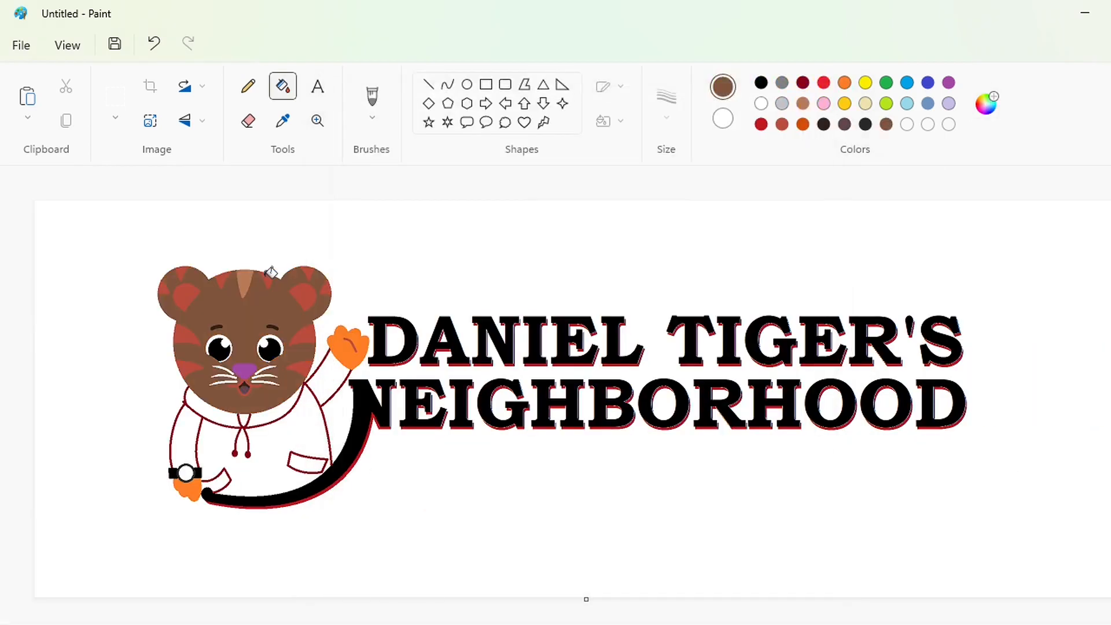
{"action": "key", "text": "ctrl+z"}
{"action": "scroll", "coordinate": [257, 272], "scroll_direction": "up", "scroll_amount": 3}
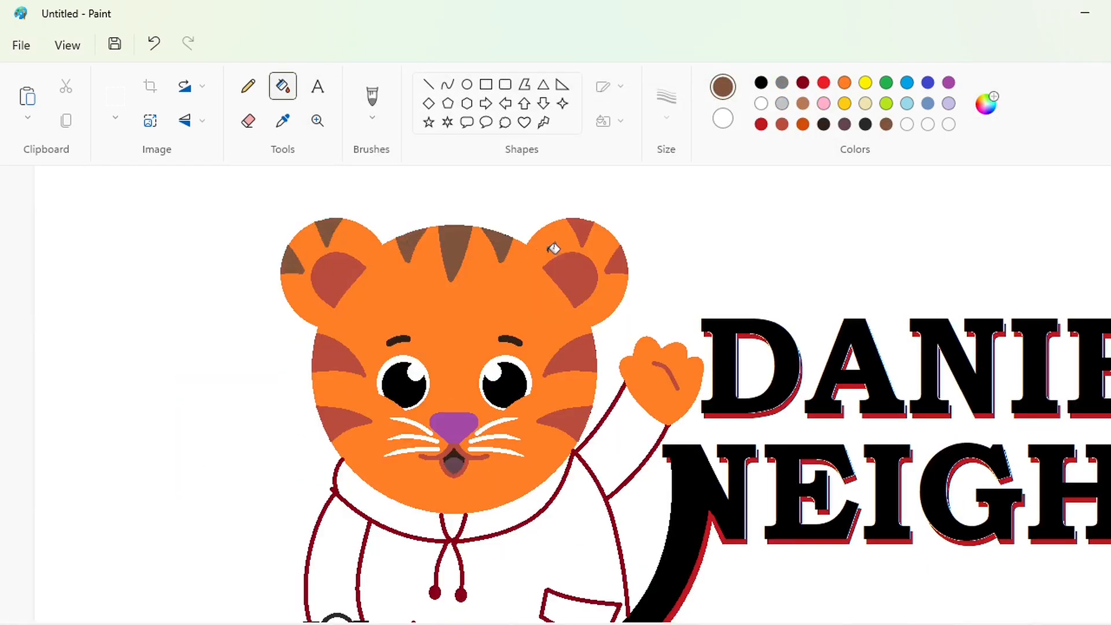
- Try a custom dusty pink and the standard light pink on the nose
{"action": "left_click", "coordinate": [823, 103]}
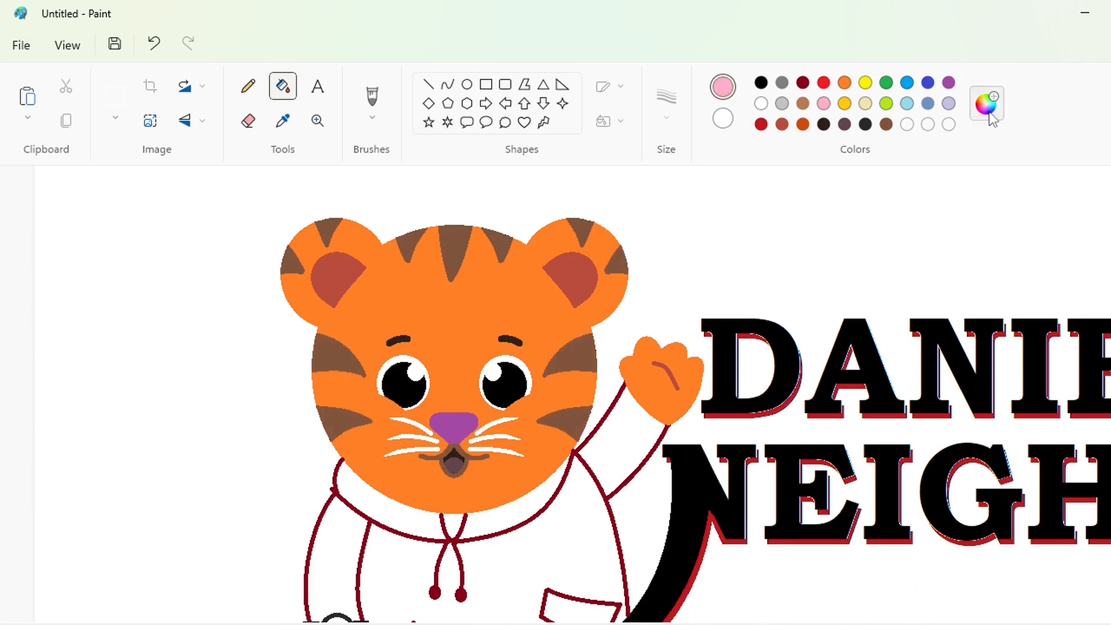
{"action": "left_click", "coordinate": [986, 104]}
{"action": "left_click", "coordinate": [647, 216]}
{"action": "left_click", "coordinate": [434, 551]}
{"action": "left_click", "coordinate": [454, 427]}
{"action": "left_click", "coordinate": [823, 103]}
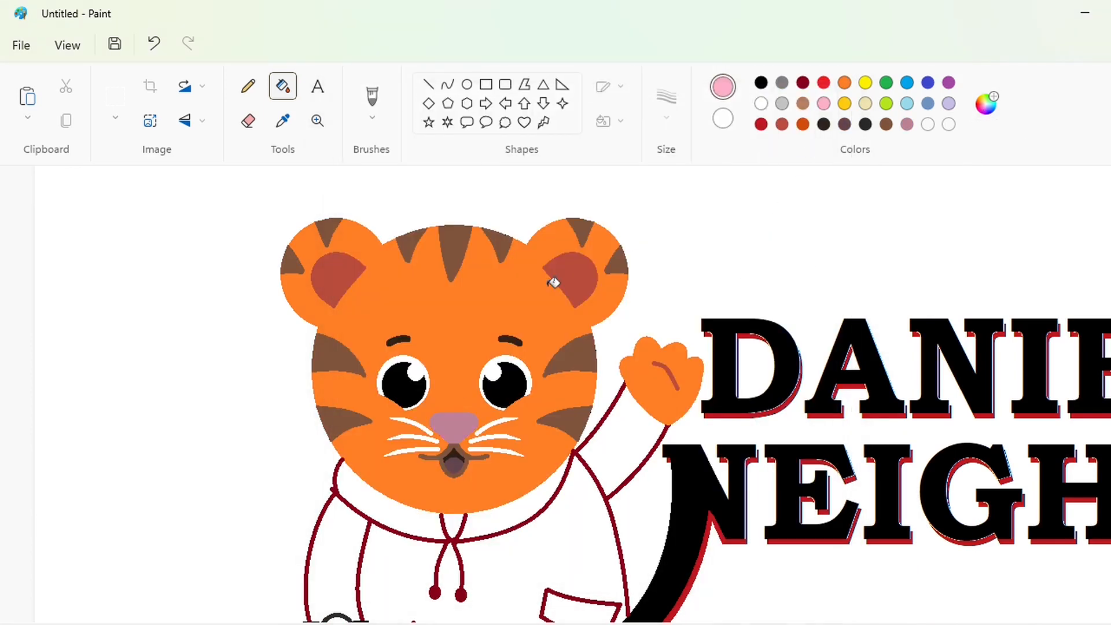
{"action": "left_click", "coordinate": [454, 427]}
- Mix a custom rose pink and try it on the nose
{"action": "left_click", "coordinate": [824, 82]}
{"action": "left_click", "coordinate": [986, 104]}
{"action": "left_click", "coordinate": [553, 178]}
{"action": "left_click_drag", "start_coordinate": [553, 179], "coordinate": [560, 258]}
{"action": "left_click", "coordinate": [653, 174]}
{"action": "left_click", "coordinate": [523, 555]}
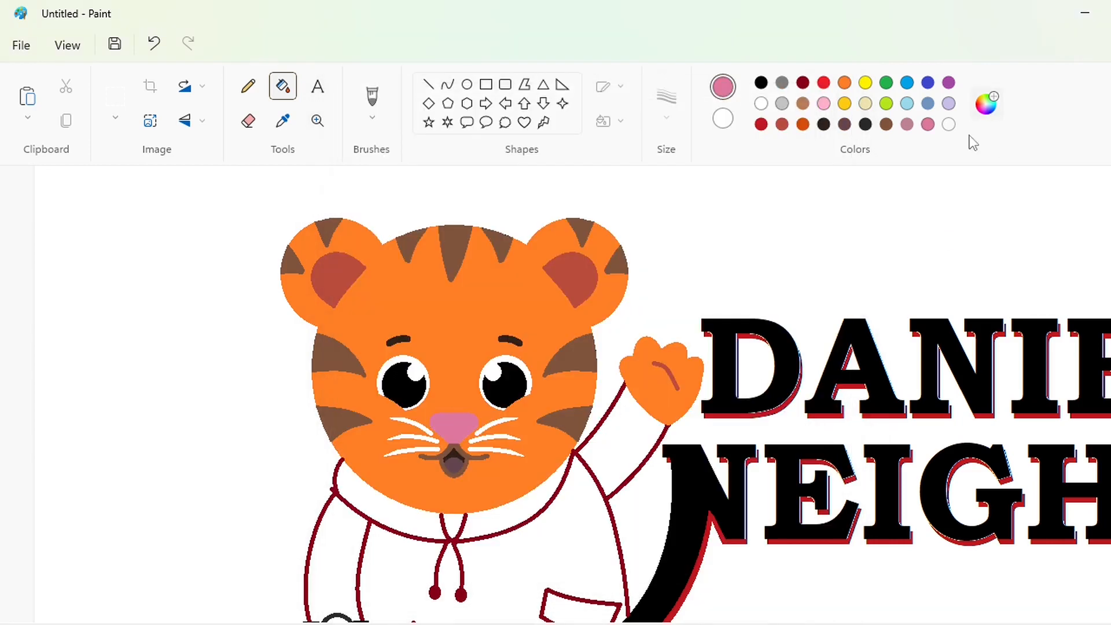
- Mix a custom bright magenta and fill the nose with it
{"action": "left_click", "coordinate": [986, 104]}
{"action": "left_click", "coordinate": [557, 255]}
{"action": "left_click", "coordinate": [544, 550]}
{"action": "left_click", "coordinate": [454, 427]}
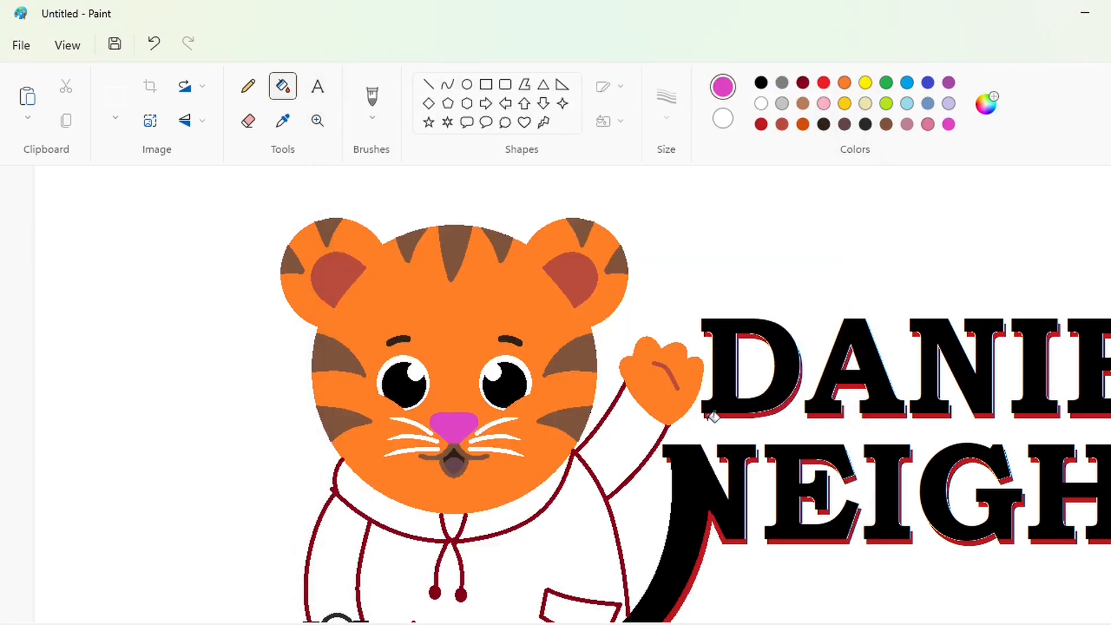
- Mix the custom plum color #942D83 for the tongue and fill the tongue with it
{"action": "left_click", "coordinate": [455, 463]}
{"action": "left_click", "coordinate": [986, 104]}
{"action": "left_click_drag", "start_coordinate": [649, 174], "coordinate": [650, 233]}
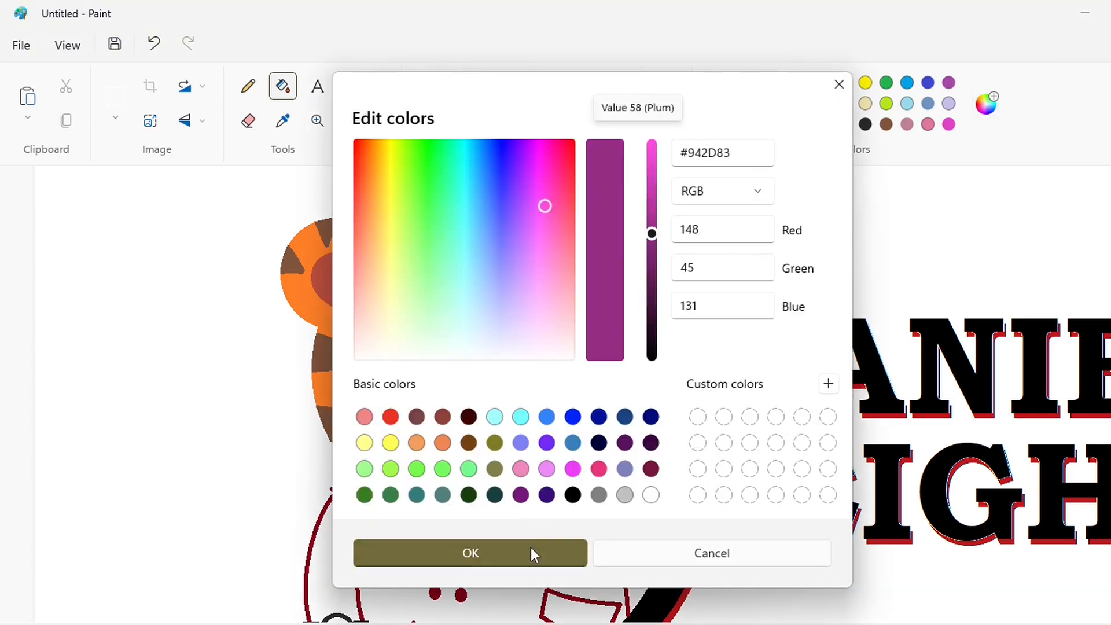
{"action": "left_click", "coordinate": [530, 552]}
- Fill the hoodie's body, hood and sleeves with standard red and the neck gap between the drawstrings with orange
{"action": "scroll", "coordinate": [764, 444], "scroll_direction": "down", "scroll_amount": 2}
{"action": "left_click", "coordinate": [823, 82]}
{"action": "left_click", "coordinate": [518, 466]}
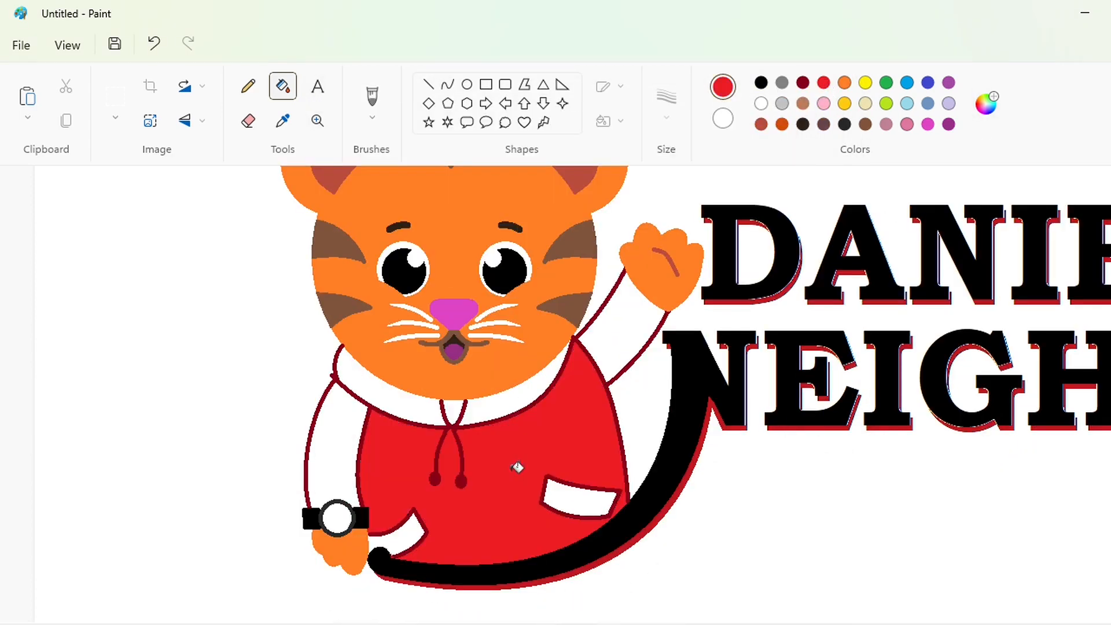
{"action": "left_click", "coordinate": [416, 407]}
{"action": "left_click", "coordinate": [844, 82]}
{"action": "left_click", "coordinate": [453, 412]}
{"action": "left_click", "coordinate": [823, 82]}
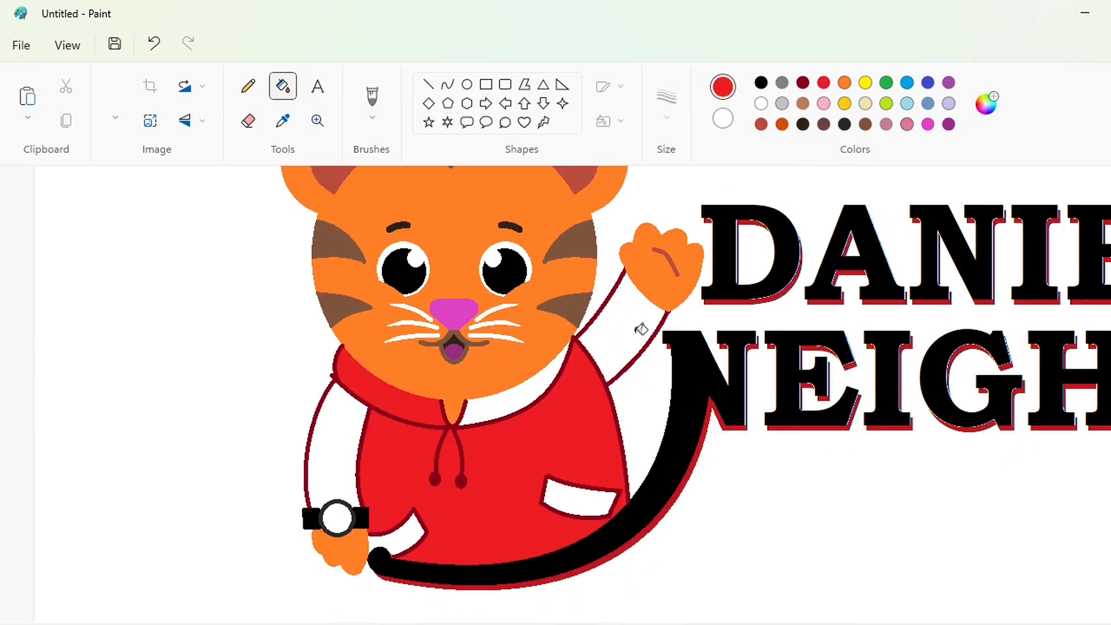
{"action": "left_click", "coordinate": [640, 325]}
{"action": "left_click", "coordinate": [344, 440]}
{"action": "left_click", "coordinate": [523, 398]}
- Mix a brighter red from the standard red and fill both hoodie pockets with it
{"action": "left_click", "coordinate": [986, 104]}
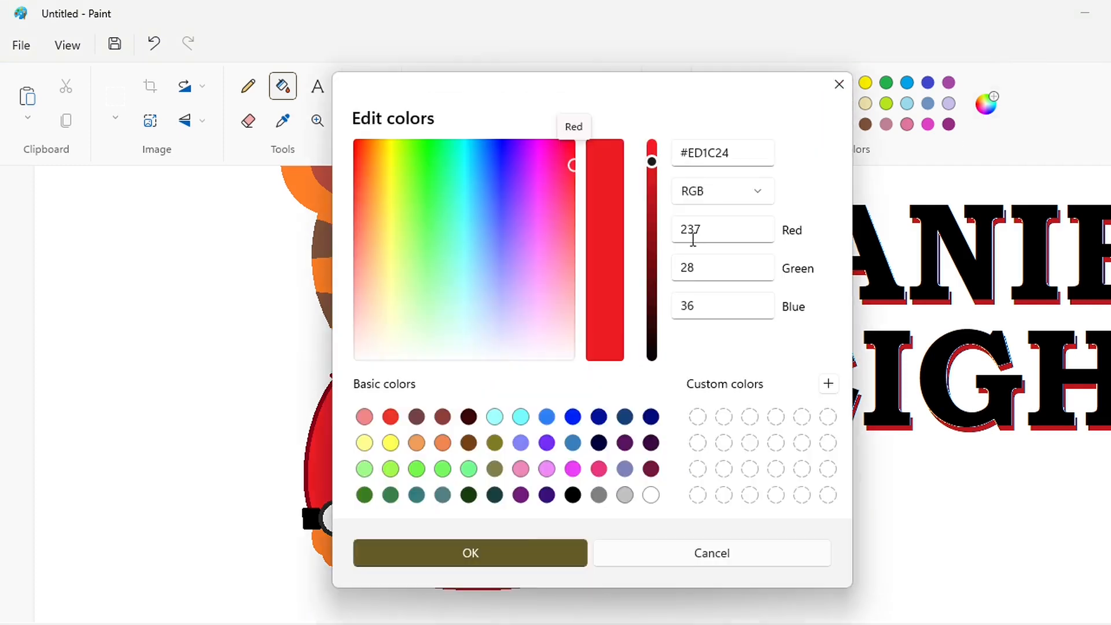
{"action": "left_click_drag", "start_coordinate": [652, 160], "coordinate": [652, 148]}
{"action": "left_click", "coordinate": [523, 549]}
{"action": "left_click", "coordinate": [581, 499]}
{"action": "left_click", "coordinate": [405, 537]}
- Recolor both hoodie drawstrings white, drawing a short white line at each string's upper end and filling the rest
{"action": "scroll", "coordinate": [997, 574], "scroll_direction": "up", "scroll_amount": 2}
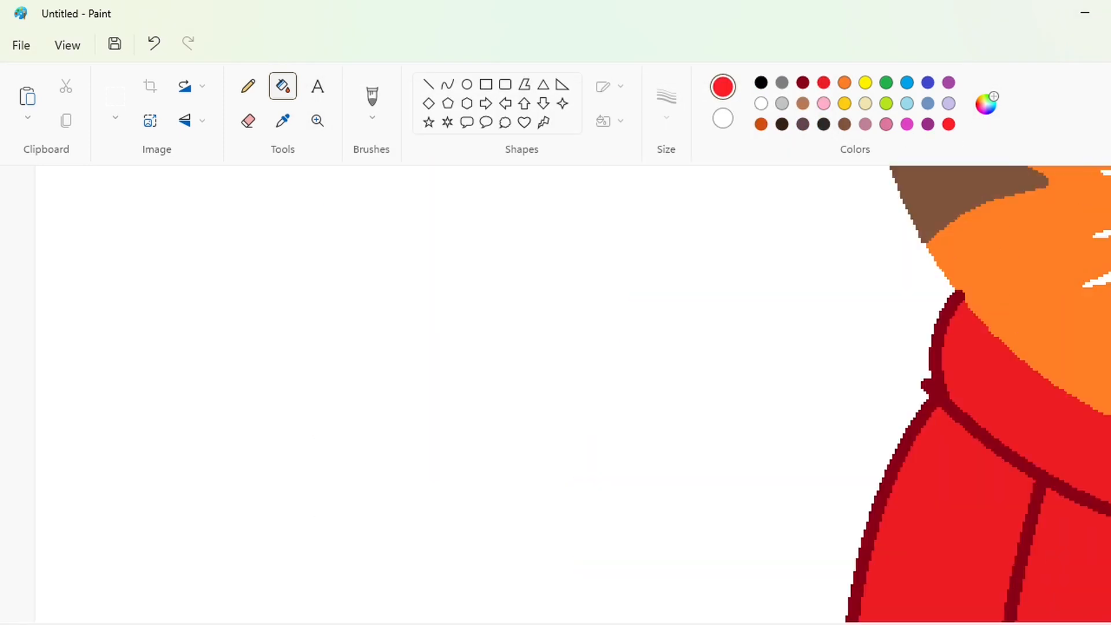
{"action": "scroll", "coordinate": [573, 393], "scroll_direction": "right", "scroll_amount": 5}
{"action": "left_click", "coordinate": [760, 103]}
{"action": "left_click", "coordinate": [428, 84]}
{"action": "scroll", "coordinate": [243, 389], "scroll_direction": "down", "scroll_amount": 2}
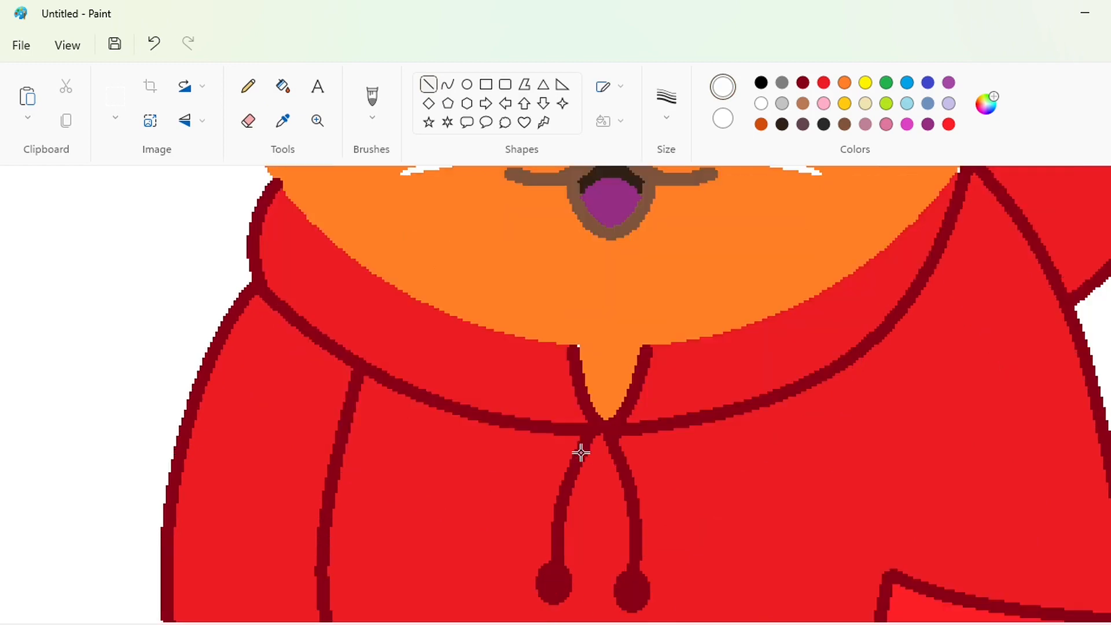
{"action": "mouse_move", "coordinate": [588, 434]}
{"action": "left_mouse_down"}
{"action": "mouse_move", "coordinate": [575, 465]}
{"action": "mouse_move", "coordinate": [616, 457]}
{"action": "left_mouse_up"}
{"action": "left_click", "coordinate": [282, 85]}
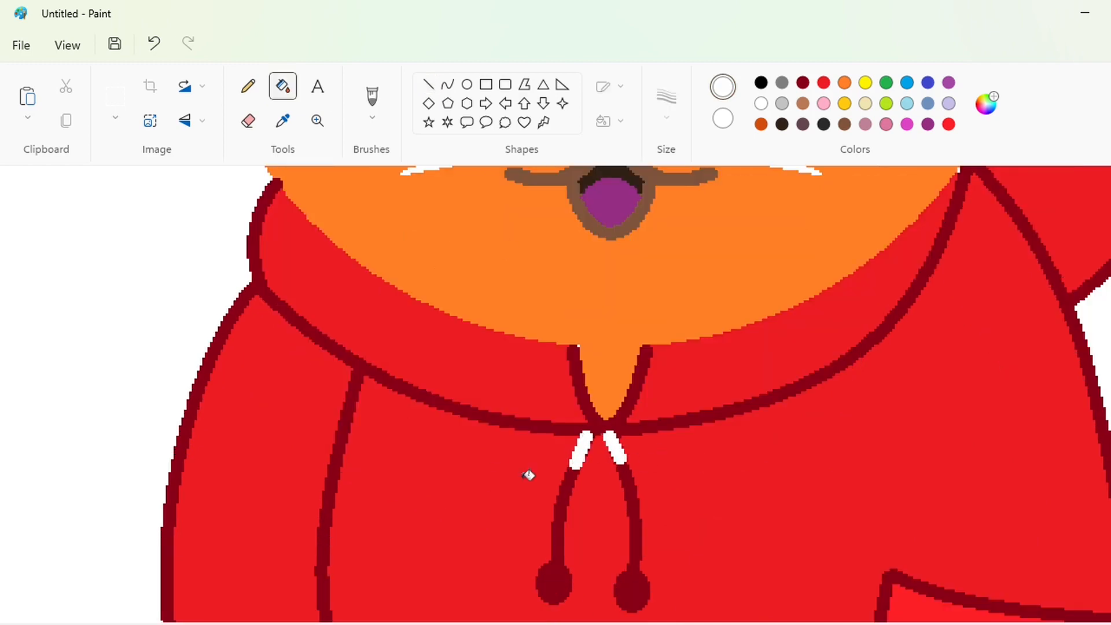
{"action": "left_click", "coordinate": [557, 520]}
{"action": "left_click", "coordinate": [636, 521]}
{"action": "scroll", "coordinate": [957, 615], "scroll_direction": "down", "scroll_amount": 2}
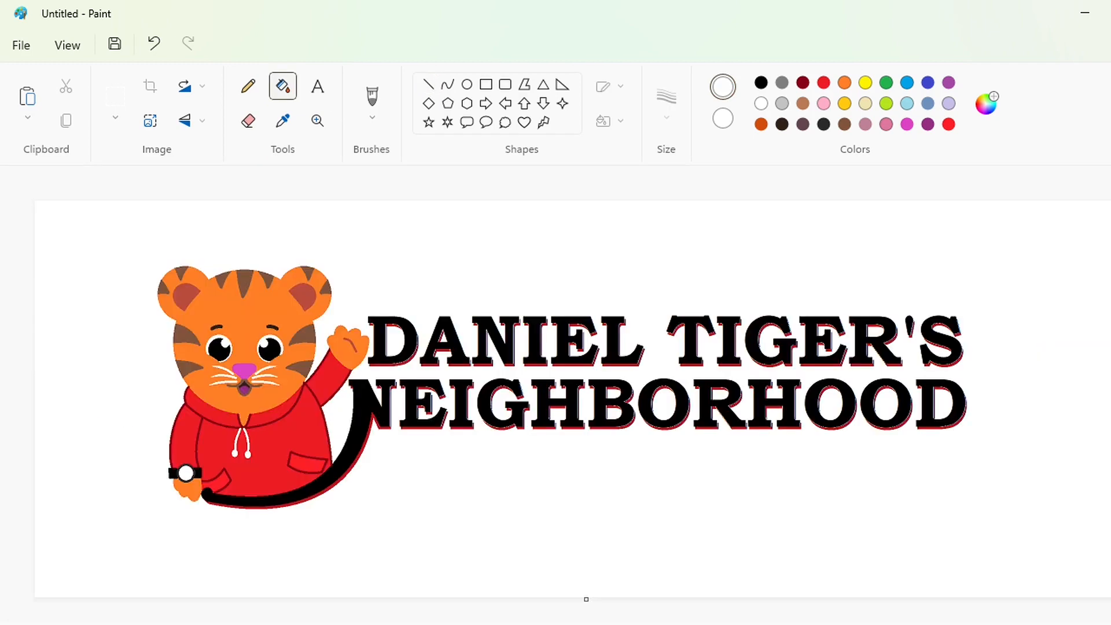
- Copy the tiger and title artwork, extend the canvas downward and place the copy below the original
{"action": "left_click", "coordinate": [115, 98]}
{"action": "left_click_drag", "start_coordinate": [85, 223], "coordinate": [1036, 551]}
{"action": "left_click", "coordinate": [969, 506]}
{"action": "scroll", "coordinate": [970, 506], "scroll_direction": "down", "scroll_amount": 2}
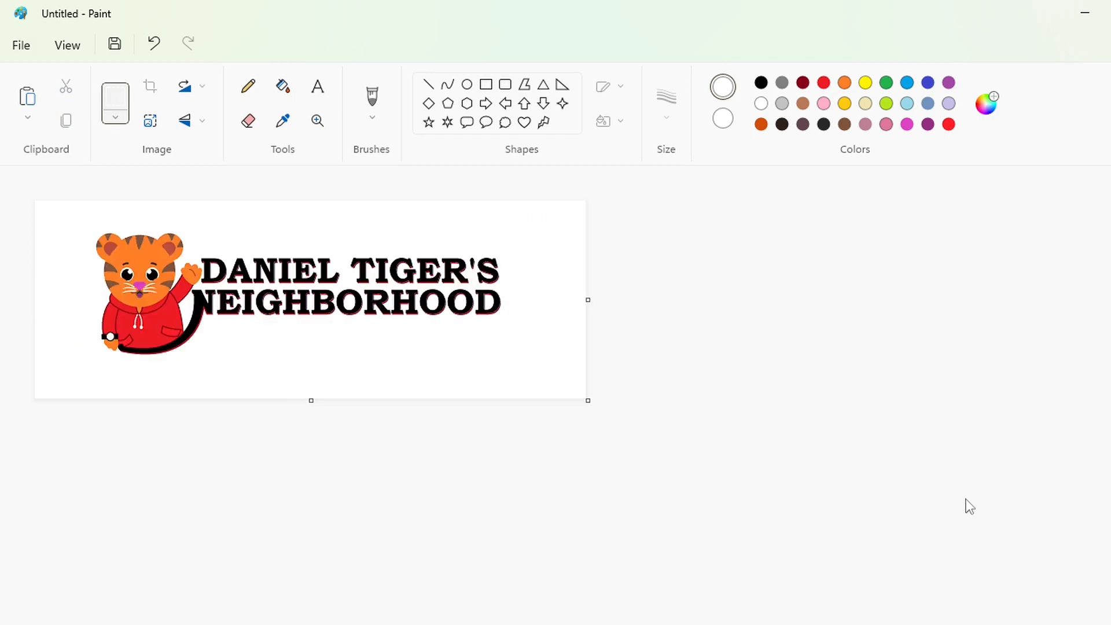
{"action": "left_click_drag", "start_coordinate": [311, 400], "coordinate": [311, 607]}
{"action": "key", "text": "ctrl+v"}
{"action": "left_click_drag", "start_coordinate": [260, 278], "coordinate": [278, 515]}
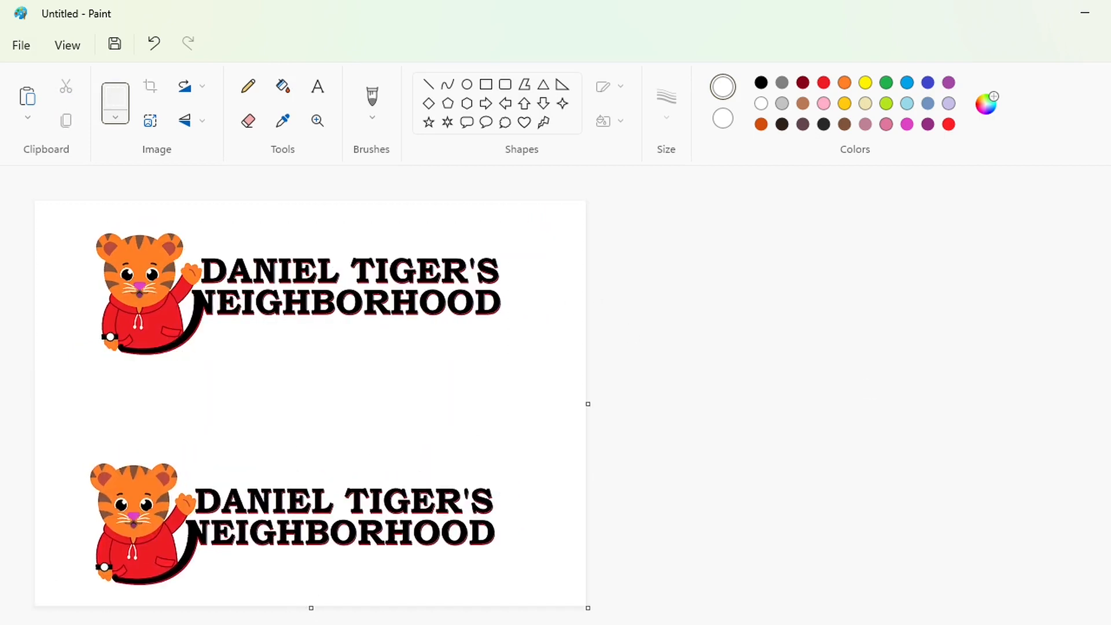
- Draw a rounded rectangle outline around the title of the lower copy and shift it into position
{"action": "scroll", "coordinate": [937, 597], "scroll_direction": "up", "scroll_amount": 2}
{"action": "left_click", "coordinate": [505, 84]}
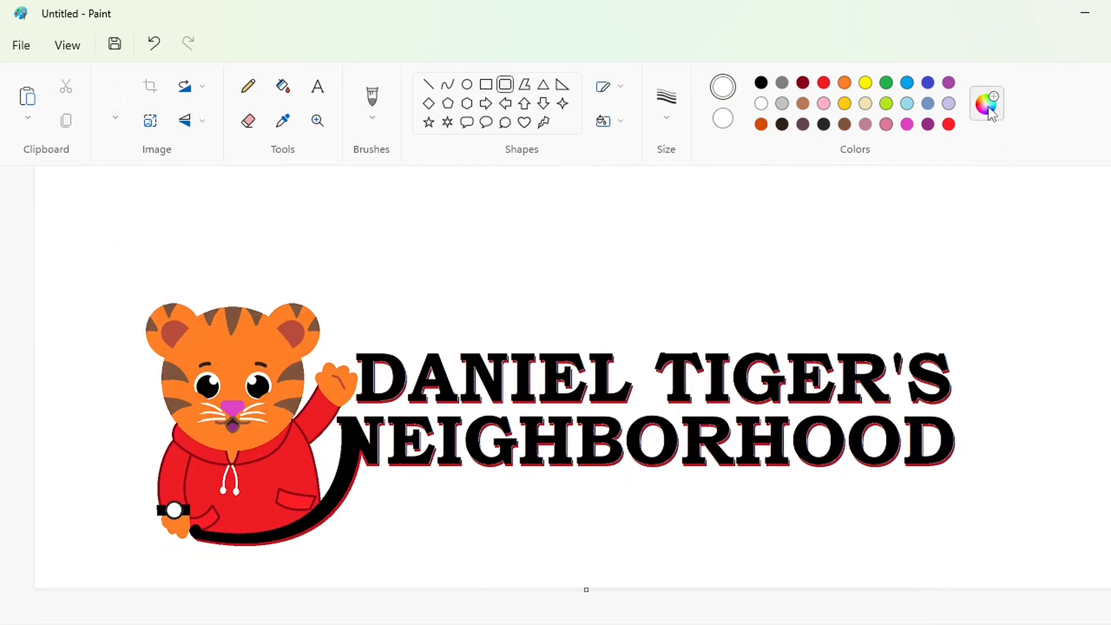
{"action": "left_click", "coordinate": [886, 103]}
{"action": "mouse_move", "coordinate": [99, 323]}
{"action": "left_mouse_down"}
{"action": "mouse_move", "coordinate": [547, 434]}
{"action": "mouse_move", "coordinate": [944, 489]}
{"action": "left_mouse_up"}
{"action": "left_click", "coordinate": [614, 121]}
{"action": "left_click", "coordinate": [533, 151]}
{"action": "left_click_drag", "start_coordinate": [535, 403], "coordinate": [572, 418]}
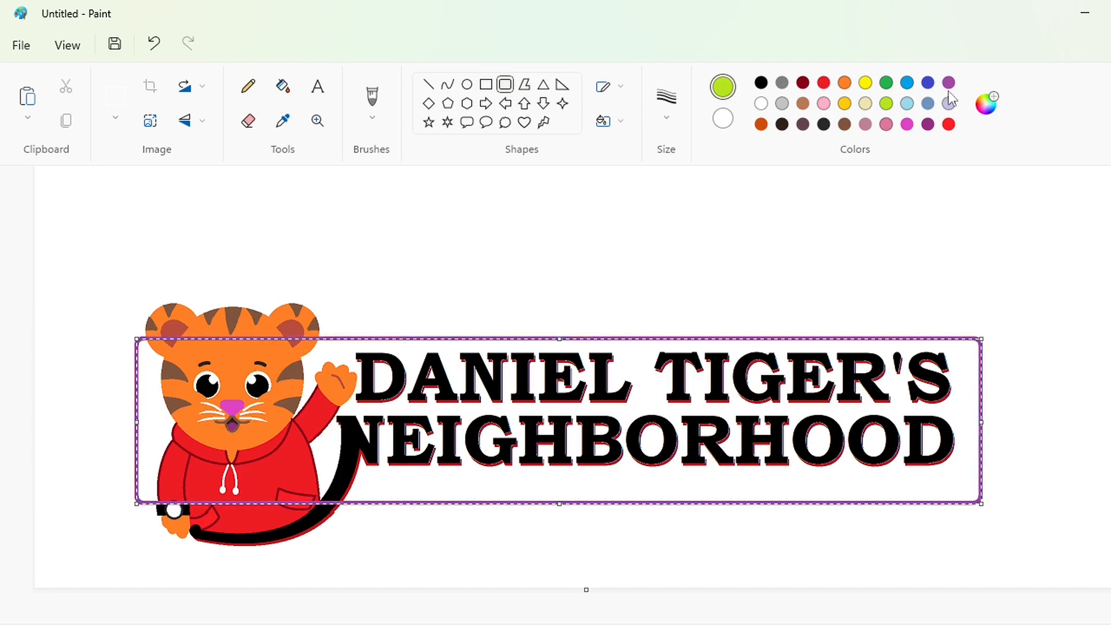
- Color the rounded rectangle's outline green and resize it to frame the two title lines closely
{"action": "left_click", "coordinate": [885, 83]}
{"action": "left_click_drag", "start_coordinate": [978, 342], "coordinate": [983, 335]}
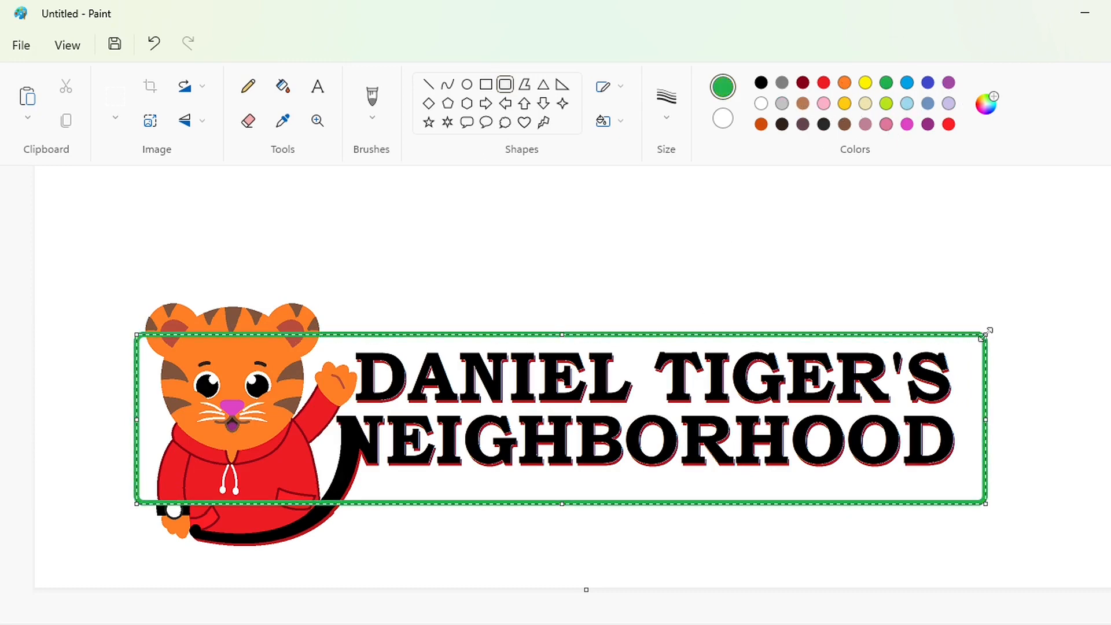
{"action": "left_click_drag", "start_coordinate": [562, 503], "coordinate": [561, 488]}
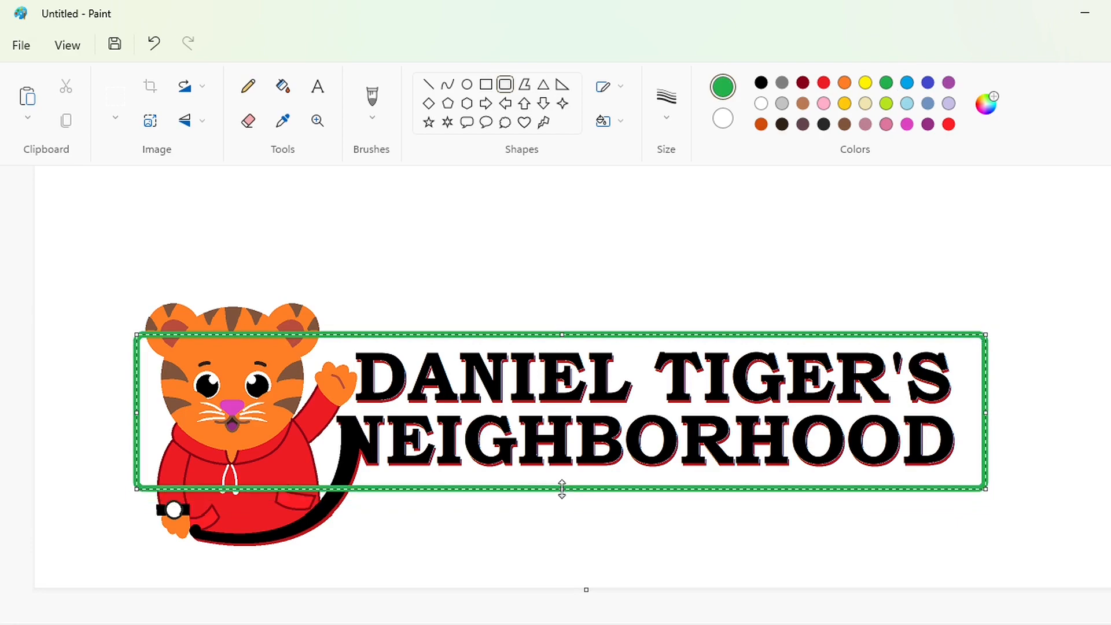
{"action": "left_click_drag", "start_coordinate": [985, 413], "coordinate": [975, 417]}
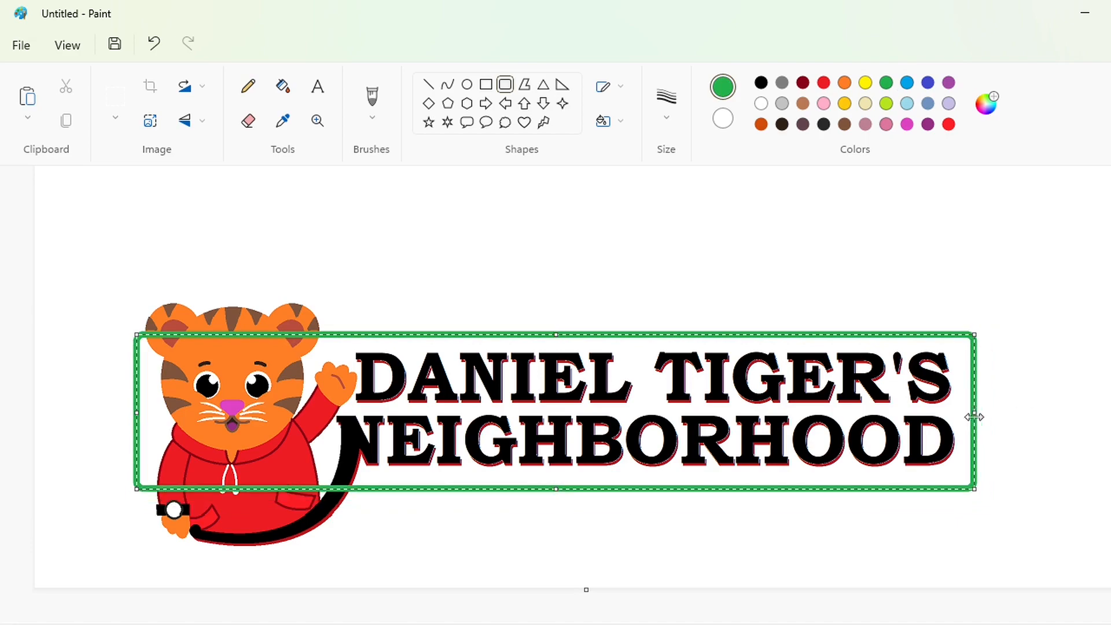
{"action": "left_click", "coordinate": [749, 573]}
{"action": "key", "text": "ctrl+z"}
{"action": "key", "text": "ctrl+z"}
{"action": "key", "text": "ctrl+y"}
{"action": "key", "text": "ctrl+y"}
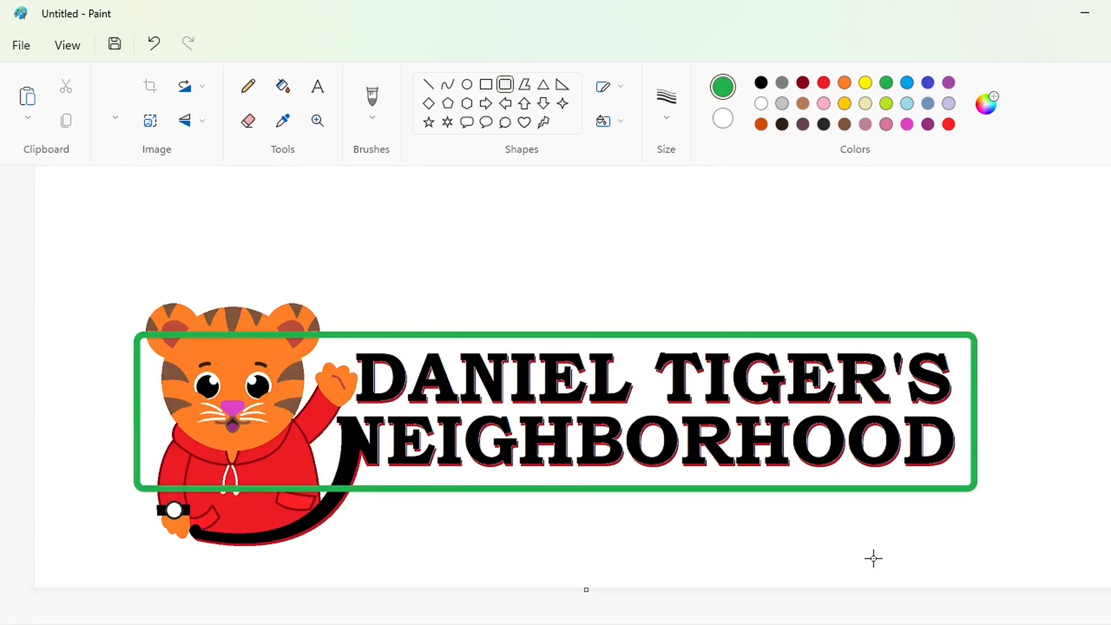
{"action": "key", "text": "ctrl+v"}
{"action": "scroll", "coordinate": [979, 613], "scroll_direction": "up", "scroll_amount": 1}
{"action": "key", "text": "ctrl+z"}
{"action": "key", "text": "ctrl+z"}
{"action": "key", "text": "ctrl+z"}
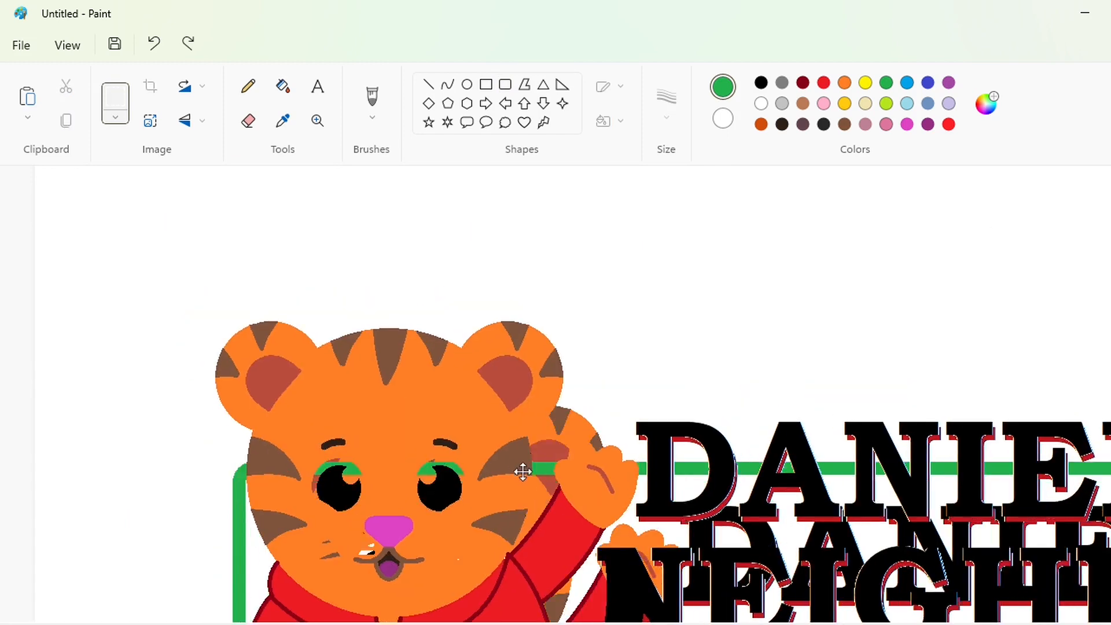
- Cover the lower artwork inside, below and above the green frame with white-filled rectangles
{"action": "scroll", "coordinate": [678, 512], "scroll_direction": "down", "scroll_amount": 3}
{"action": "scroll", "coordinate": [767, 538], "scroll_direction": "up", "scroll_amount": 1}
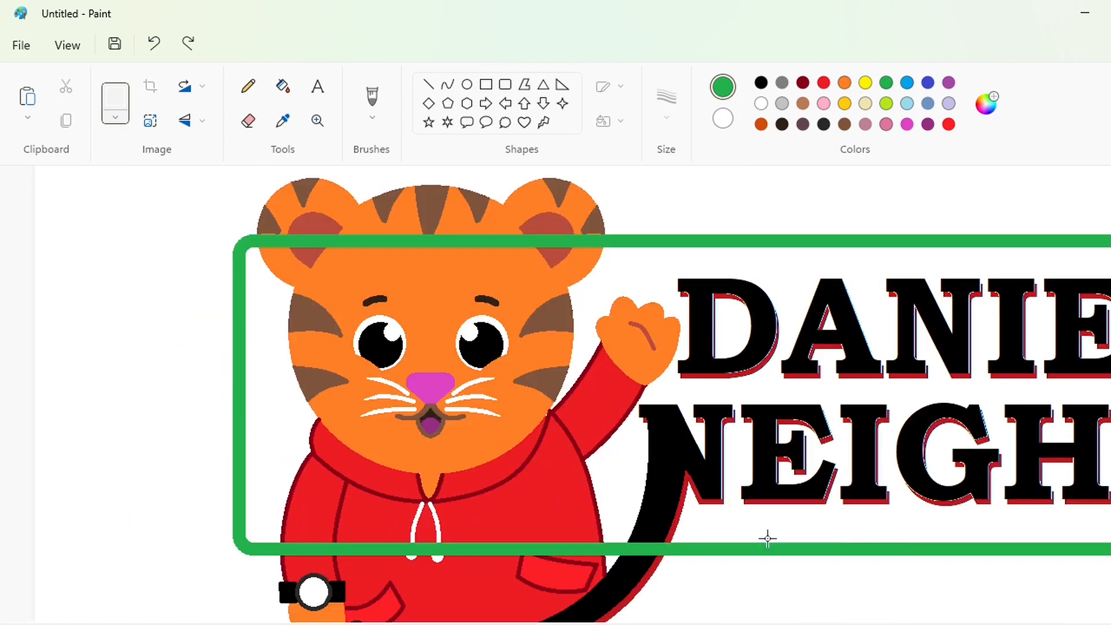
{"action": "left_click", "coordinate": [283, 87]}
{"action": "left_click", "coordinate": [761, 103]}
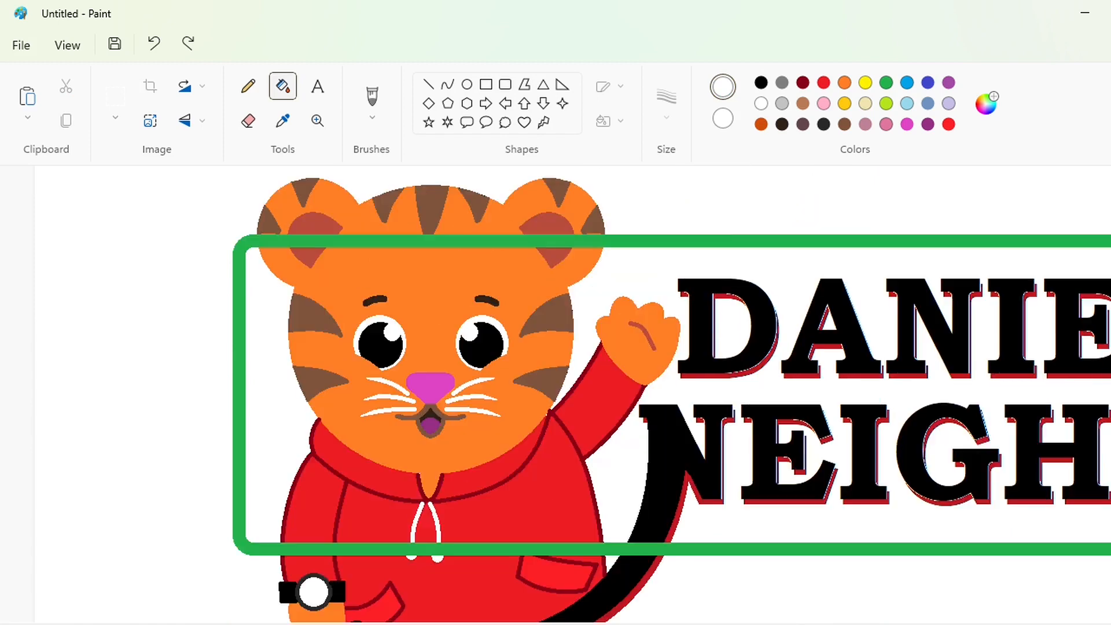
{"action": "scroll", "coordinate": [359, 429], "scroll_direction": "down", "scroll_amount": 1}
{"action": "left_click", "coordinate": [486, 85]}
{"action": "left_click", "coordinate": [610, 121]}
{"action": "left_click", "coordinate": [637, 199]}
{"action": "mouse_move", "coordinate": [971, 339]}
{"action": "left_mouse_down"}
{"action": "mouse_move", "coordinate": [880, 457]}
{"action": "mouse_move", "coordinate": [139, 486]}
{"action": "left_mouse_up"}
{"action": "left_click_drag", "start_coordinate": [425, 561], "coordinate": [74, 493]}
{"action": "mouse_move", "coordinate": [66, 282]}
{"action": "left_mouse_down"}
{"action": "mouse_move", "coordinate": [484, 307]}
{"action": "mouse_move", "coordinate": [510, 321]}
{"action": "left_mouse_up"}
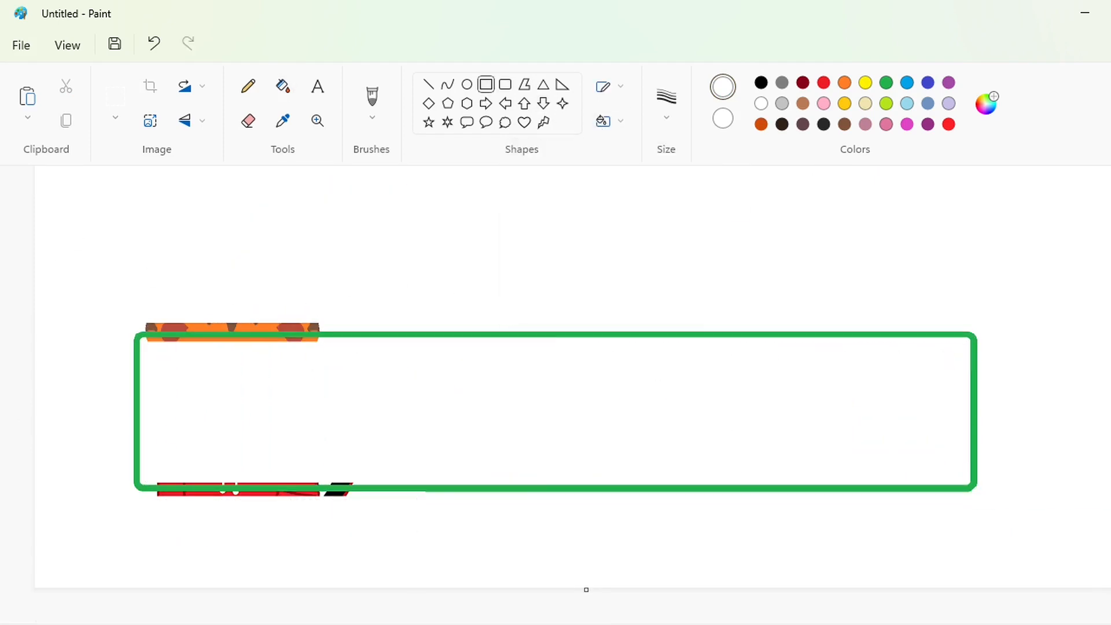
- Fill the leftover tiger ear and stripe fragments along the green frame's upper edge with white
{"action": "scroll", "coordinate": [568, 424], "scroll_direction": "up", "scroll_amount": 1}
{"action": "left_click", "coordinate": [283, 86]}
{"action": "left_click", "coordinate": [393, 338]}
{"action": "left_click", "coordinate": [461, 339]}
{"action": "left_click", "coordinate": [544, 339]}
{"action": "left_click", "coordinate": [598, 364]}
{"action": "left_click", "coordinate": [555, 366]}
{"action": "left_click", "coordinate": [305, 364]}
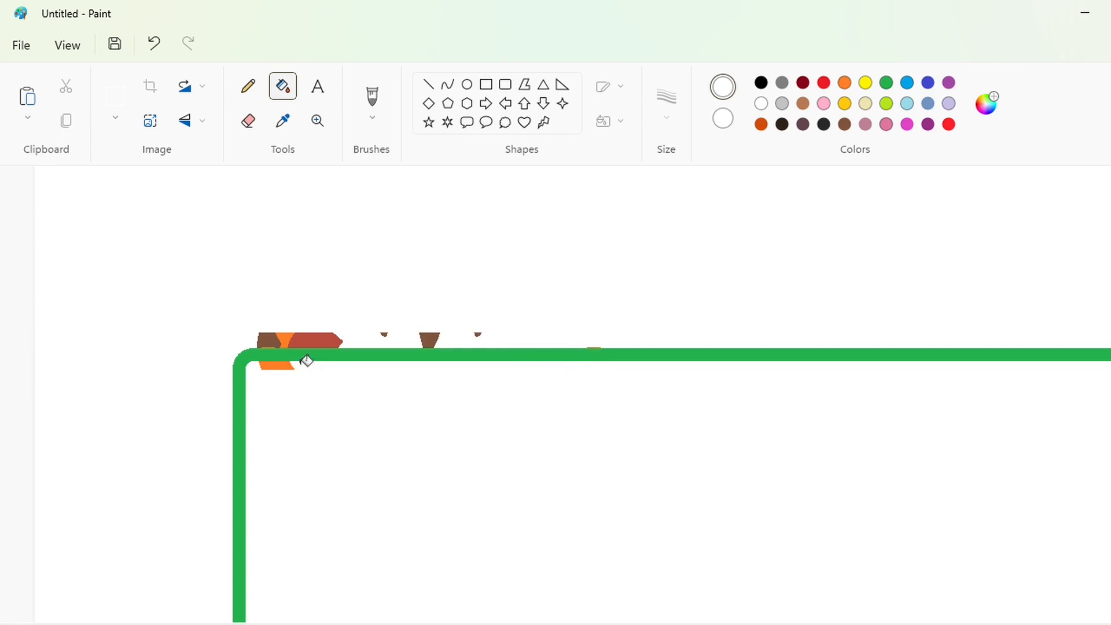
{"action": "left_click", "coordinate": [269, 340]}
{"action": "left_click", "coordinate": [312, 341]}
{"action": "left_click", "coordinate": [392, 332]}
{"action": "left_click", "coordinate": [430, 337]}
- Fill the leftover hoodie, drawstring and swoosh fragments along the green frame's lower edge with white
{"action": "scroll", "coordinate": [483, 330], "scroll_direction": "down", "scroll_amount": 5}
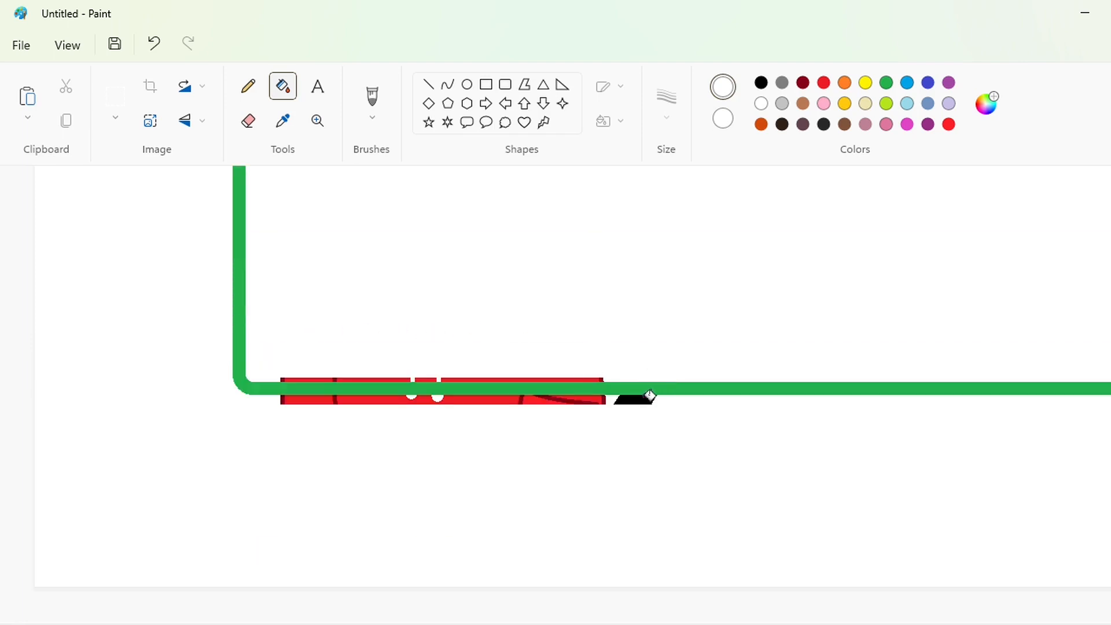
{"action": "left_click", "coordinate": [649, 395]}
{"action": "left_click", "coordinate": [573, 399]}
{"action": "left_click", "coordinate": [420, 399]}
{"action": "left_click", "coordinate": [417, 377]}
{"action": "left_click", "coordinate": [337, 373]}
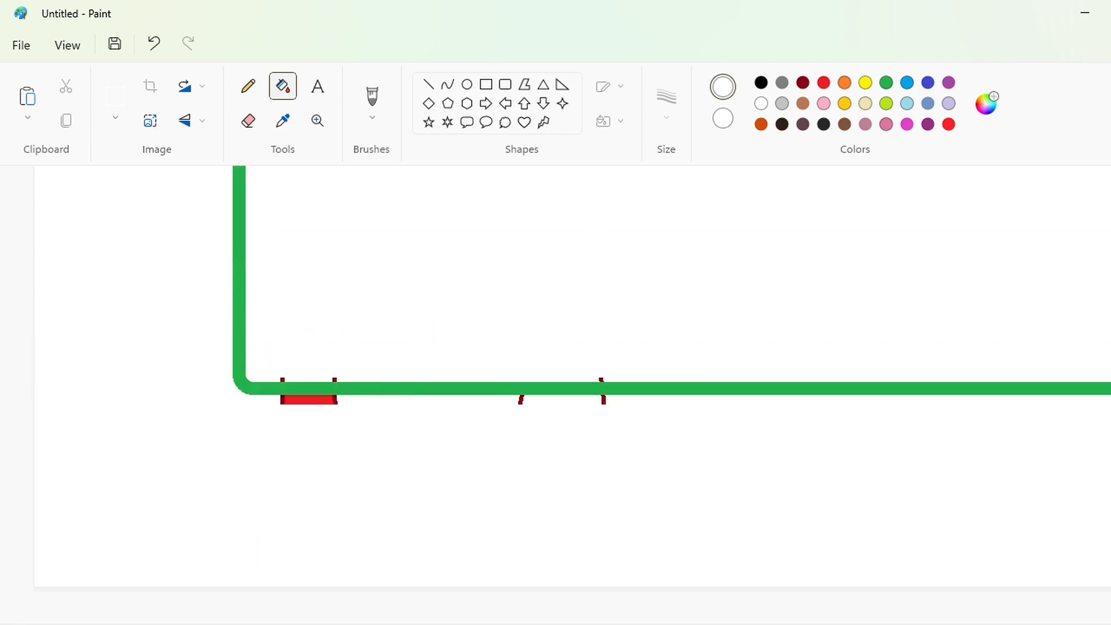
{"action": "scroll", "coordinate": [289, 399], "scroll_direction": "up", "scroll_amount": 2, "text": "ctrl"}
{"action": "left_click", "coordinate": [289, 399]}
{"action": "left_click", "coordinate": [531, 333]}
{"action": "scroll", "coordinate": [520, 329], "scroll_direction": "right", "scroll_amount": 5}
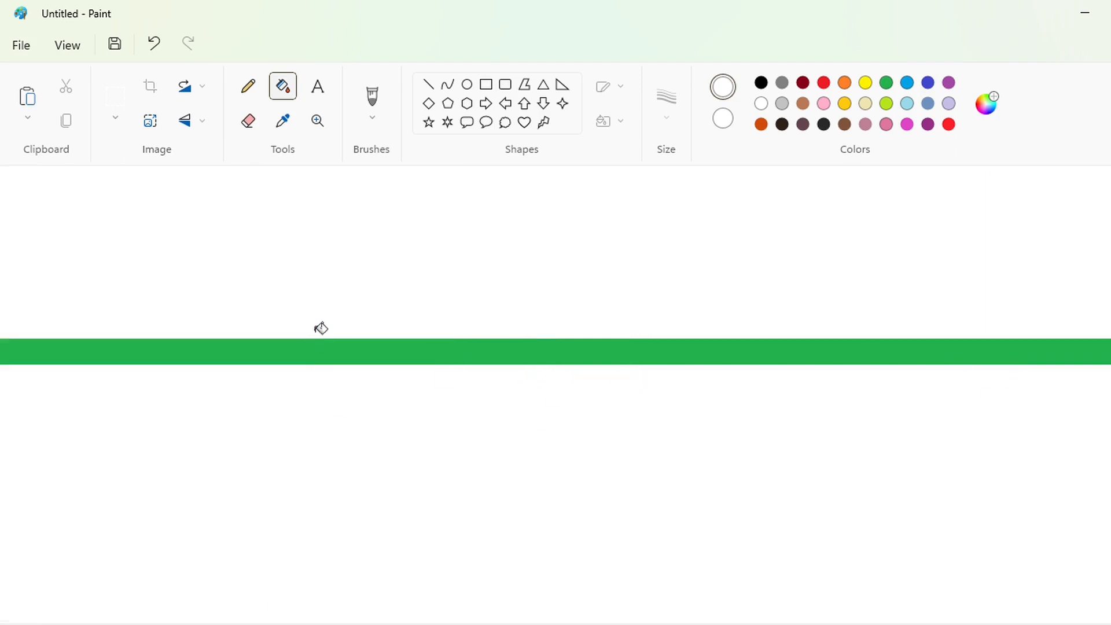
{"action": "scroll", "coordinate": [320, 328], "scroll_direction": "up", "scroll_amount": 5}
{"action": "scroll", "coordinate": [346, 363], "scroll_direction": "left", "scroll_amount": 3}
{"action": "scroll", "coordinate": [1012, 606], "scroll_direction": "down", "scroll_amount": 2}
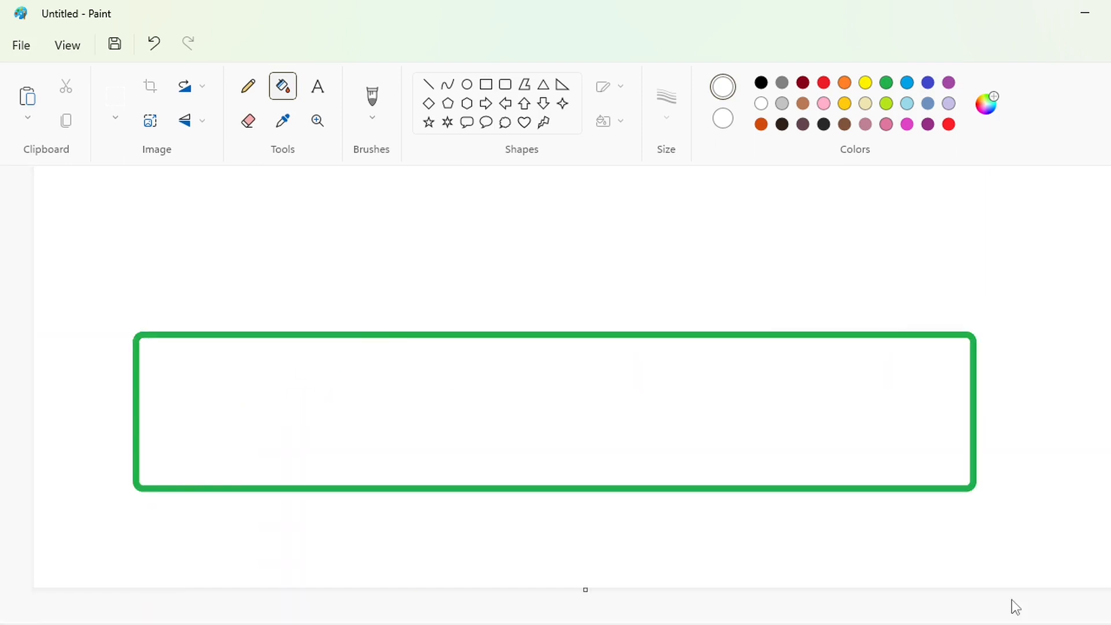
- Paste the tiger and title artwork over the green frame and fill the frame section beside the tiger's back with white
{"action": "key", "text": "ctrl+v"}
{"action": "left_click_drag", "start_coordinate": [546, 385], "coordinate": [597, 442]}
{"action": "left_click_drag", "start_coordinate": [673, 535], "coordinate": [664, 538]}
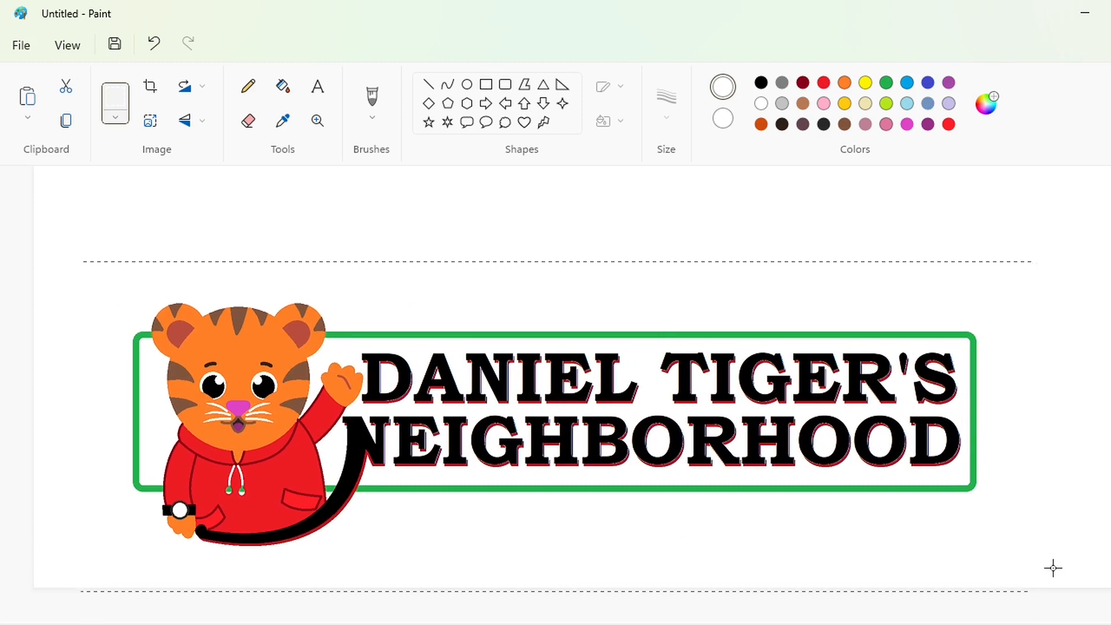
{"action": "key", "text": "Left"}
{"action": "key", "text": "Up"}
{"action": "left_click", "coordinate": [1051, 568]}
{"action": "left_click", "coordinate": [282, 86]}
{"action": "left_click", "coordinate": [136, 371]}
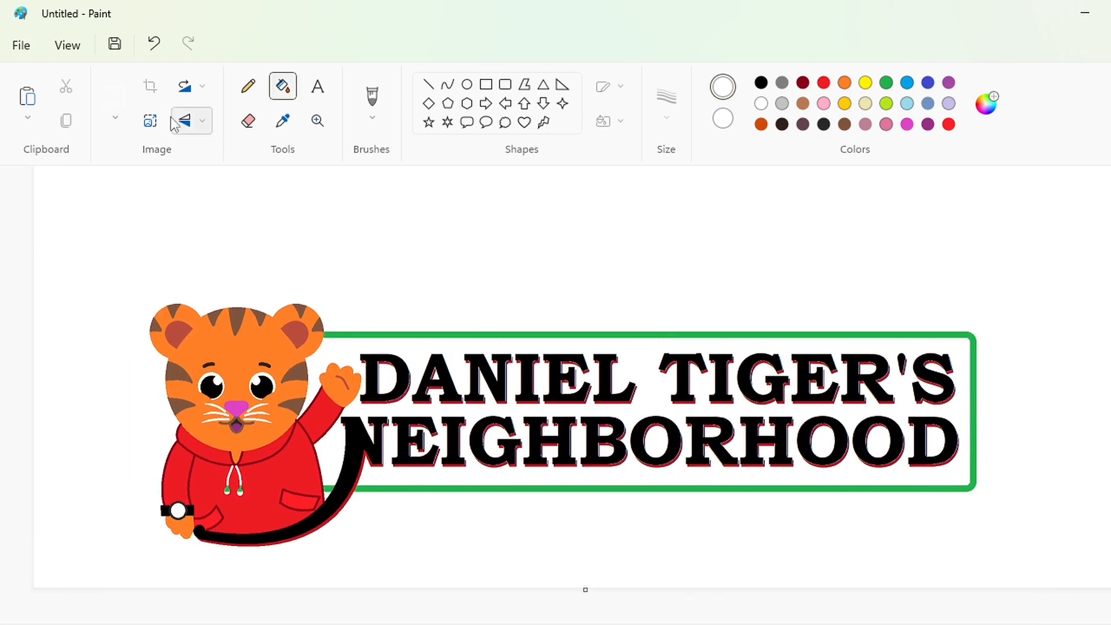
- Copy the whole framed tiger logo and paste it onto a blank canvas area
{"action": "left_click", "coordinate": [115, 95]}
{"action": "mouse_move", "coordinate": [66, 221]}
{"action": "left_mouse_down"}
{"action": "mouse_move", "coordinate": [977, 578]}
{"action": "mouse_move", "coordinate": [1043, 592]}
{"action": "left_mouse_up"}
{"action": "left_click", "coordinate": [1043, 602]}
{"action": "scroll", "coordinate": [1043, 602], "scroll_direction": "down", "scroll_amount": 2}
{"action": "left_click_drag", "start_coordinate": [586, 605], "coordinate": [1110, 611]}
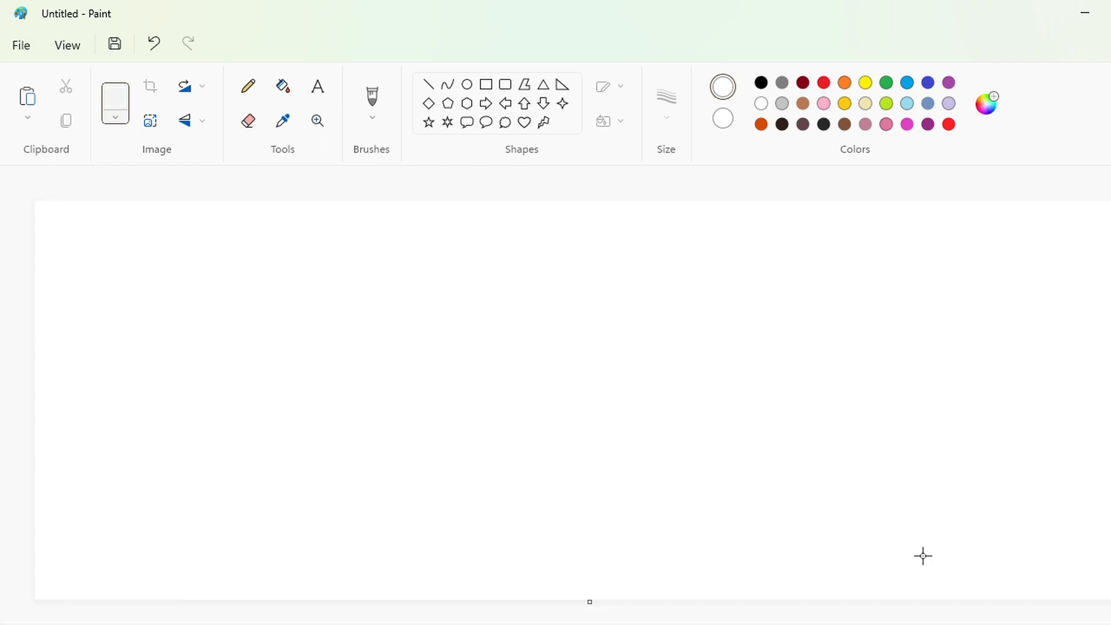
{"action": "key", "text": "ctrl+v"}
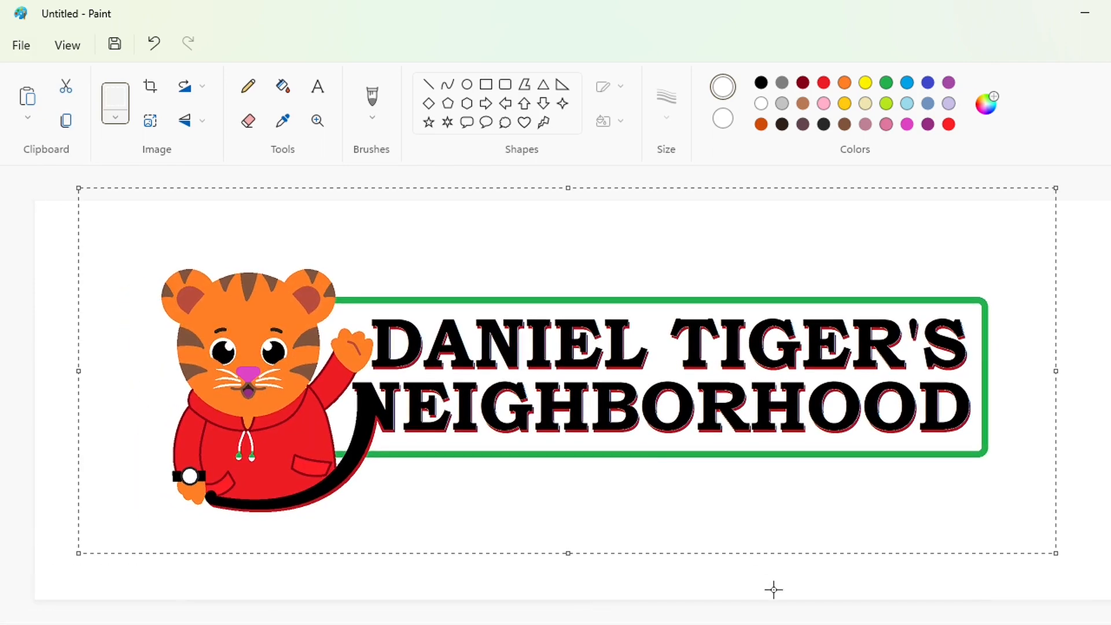
{"action": "left_click", "coordinate": [779, 607]}
- Fill the D of DANIEL with standard gold and mix a slightly darker gold
{"action": "left_click", "coordinate": [844, 103]}
{"action": "left_click", "coordinate": [283, 87]}
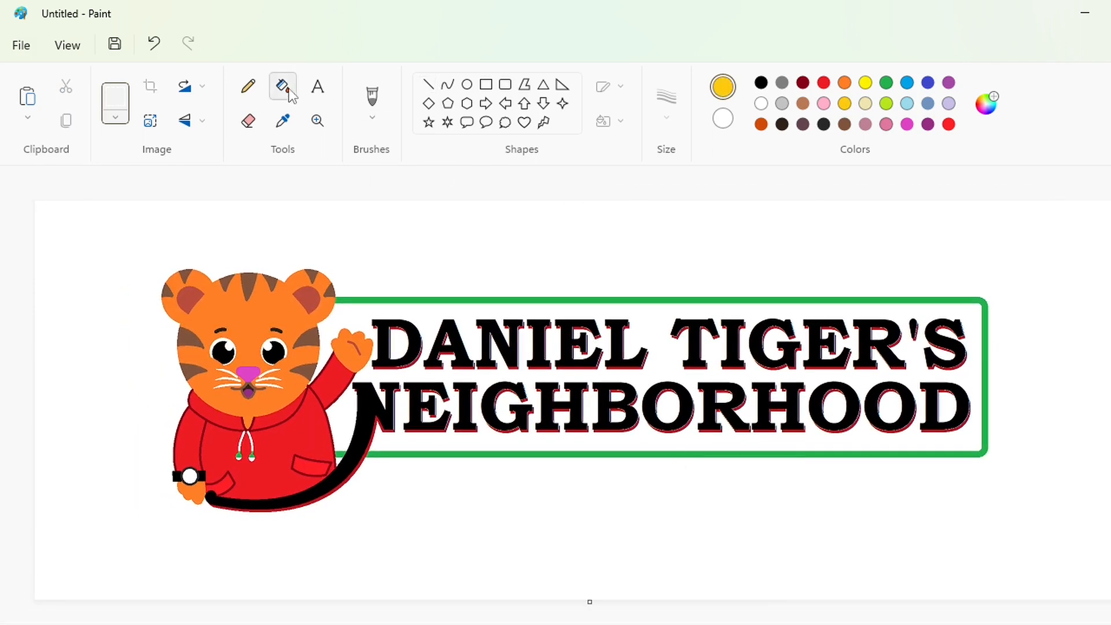
{"action": "left_click", "coordinate": [402, 362]}
{"action": "left_click", "coordinate": [987, 105]}
{"action": "left_click", "coordinate": [440, 552]}
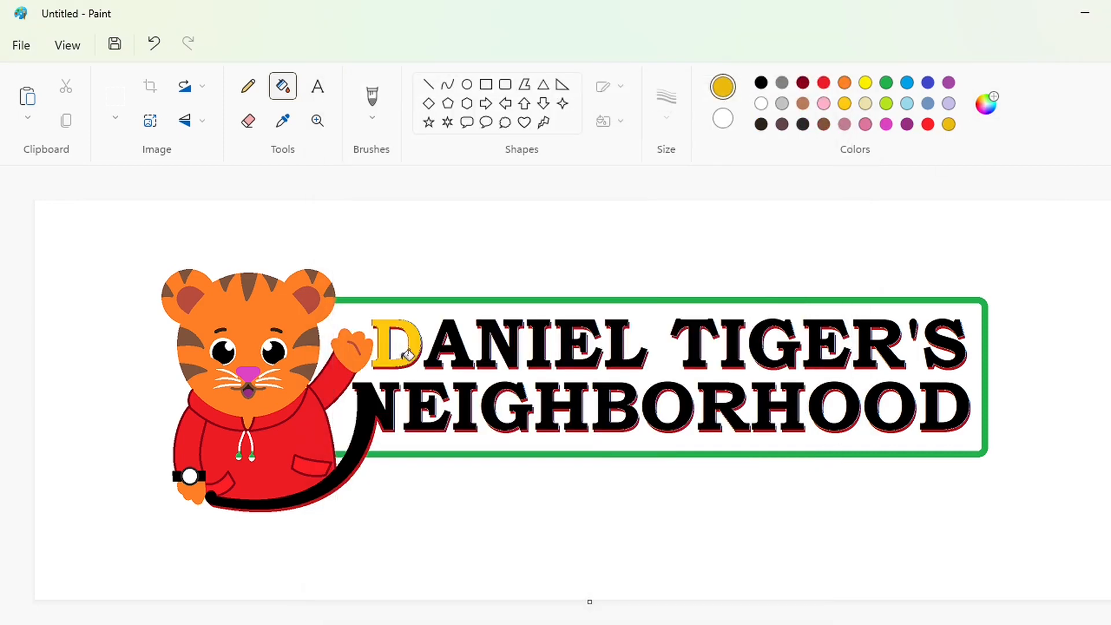
- Fill all letters and the apostrophe of "DANIEL TIGER'S" with the darker gold
{"action": "left_click", "coordinate": [399, 347]}
{"action": "left_click", "coordinate": [444, 350]}
{"action": "left_click", "coordinate": [491, 351]}
{"action": "left_click", "coordinate": [542, 347]}
{"action": "left_click", "coordinate": [570, 351]}
{"action": "left_click", "coordinate": [618, 347]}
{"action": "left_click", "coordinate": [695, 347]}
{"action": "left_click", "coordinate": [732, 347]}
{"action": "left_click", "coordinate": [757, 344]}
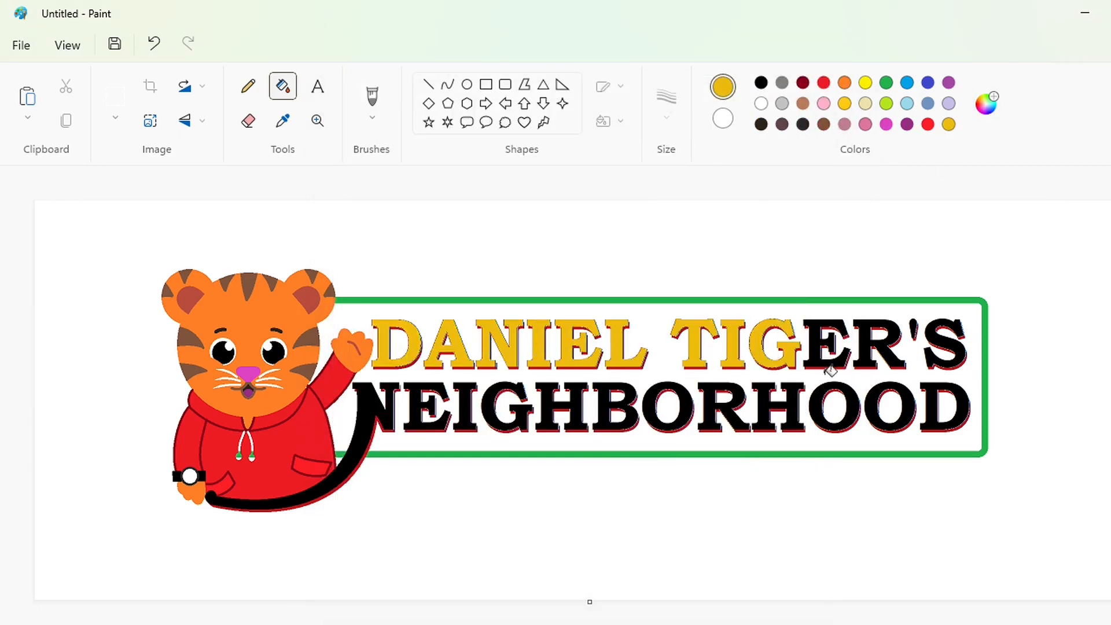
{"action": "left_click", "coordinate": [815, 347]}
{"action": "left_click", "coordinate": [868, 347]}
{"action": "left_click", "coordinate": [916, 327]}
{"action": "left_click", "coordinate": [944, 347]}
- Fill all letters of "NEIGHBORHOOD", including the N's swoosh, with the darker gold
{"action": "left_click", "coordinate": [379, 405]}
{"action": "left_click", "coordinate": [428, 405]}
{"action": "left_click", "coordinate": [466, 405]}
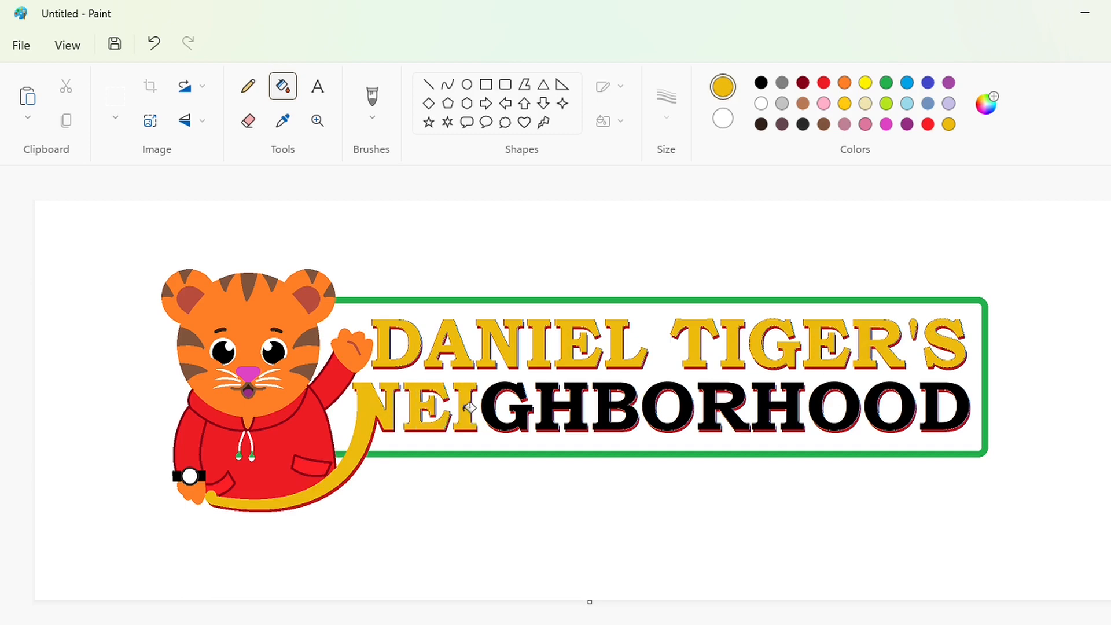
{"action": "left_click", "coordinate": [504, 405]}
{"action": "left_click", "coordinate": [561, 405]}
{"action": "left_click", "coordinate": [616, 405]}
{"action": "left_click", "coordinate": [651, 409]}
{"action": "left_click", "coordinate": [721, 410]}
{"action": "key", "text": "ctrl+z"}
{"action": "left_click", "coordinate": [712, 408]}
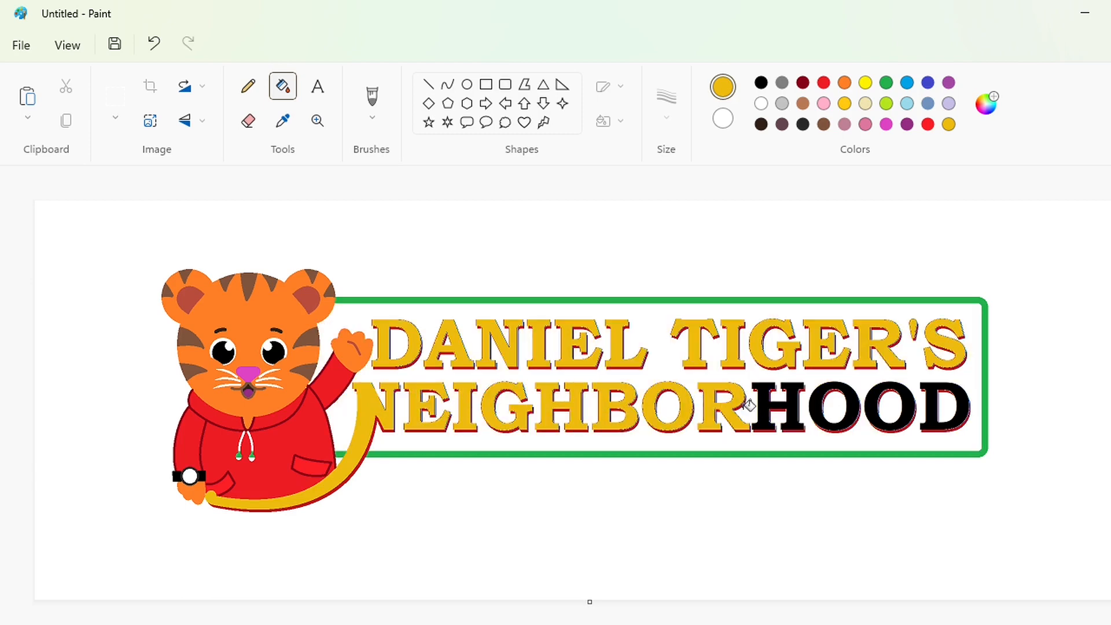
{"action": "left_click", "coordinate": [763, 408]}
{"action": "left_click", "coordinate": [815, 408]}
{"action": "left_click", "coordinate": [871, 408]}
{"action": "left_click", "coordinate": [931, 408]}
- Mix a darker red from the standard red and fill the green frame with it
{"action": "left_click", "coordinate": [824, 84]}
{"action": "left_click", "coordinate": [986, 105]}
{"action": "left_click_drag", "start_coordinate": [652, 157], "coordinate": [654, 200]}
{"action": "left_click", "coordinate": [544, 552]}
{"action": "left_click", "coordinate": [385, 453]}
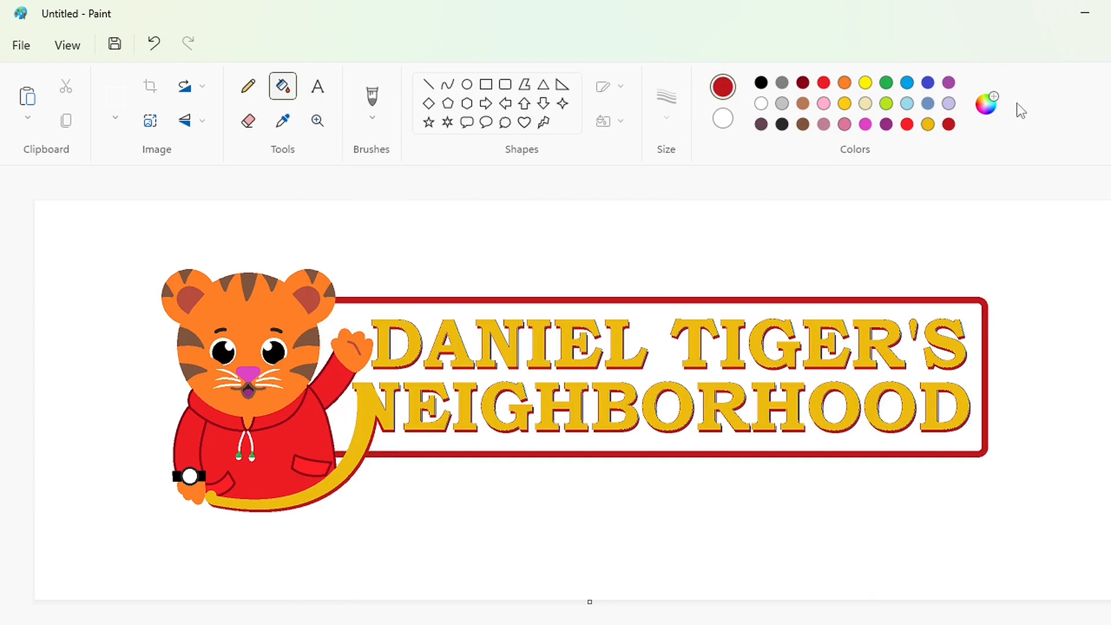